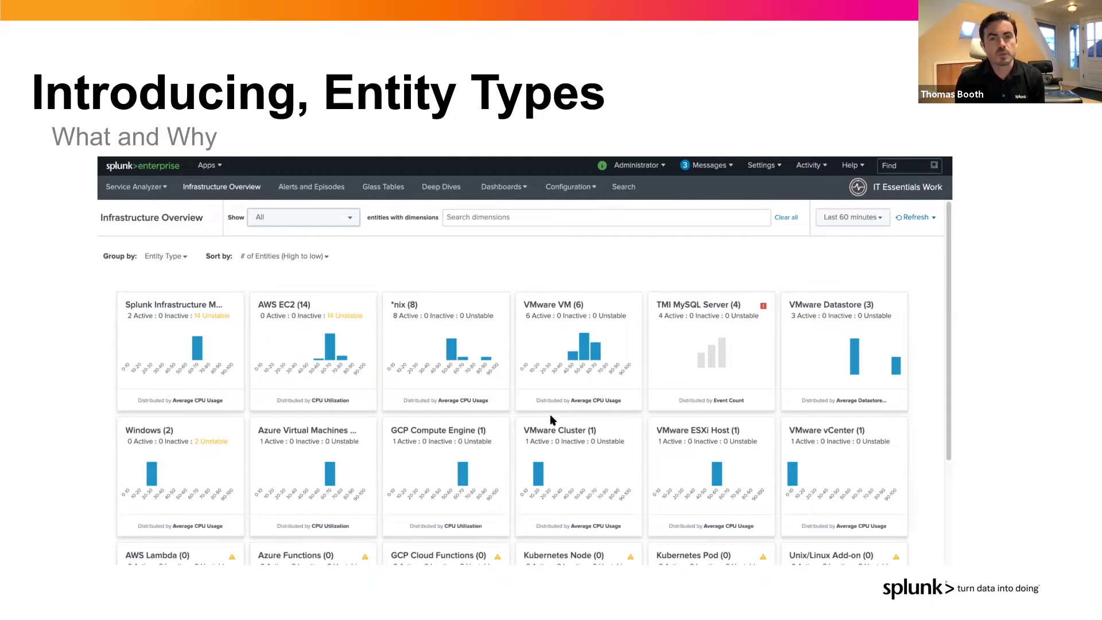
Advance the slides from Entity Types to the Demo slide on custom entity type best practices
key("Right")
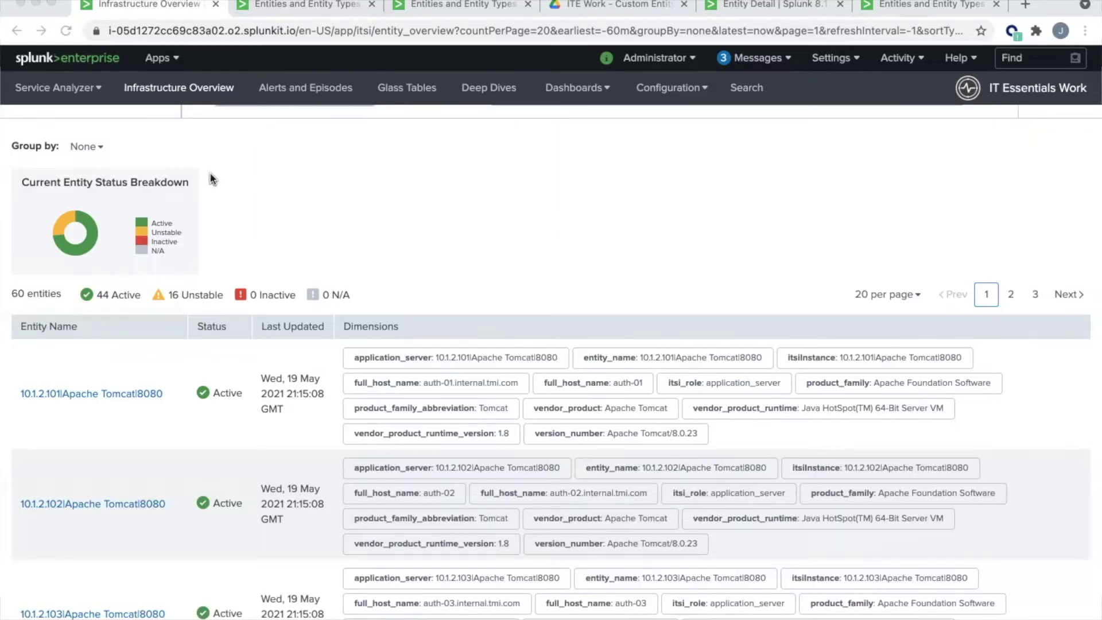
Group Infrastructure Overview by Entity Type and review cards like AWS EC2 (14) and *nix (8)
left_click(84, 150)
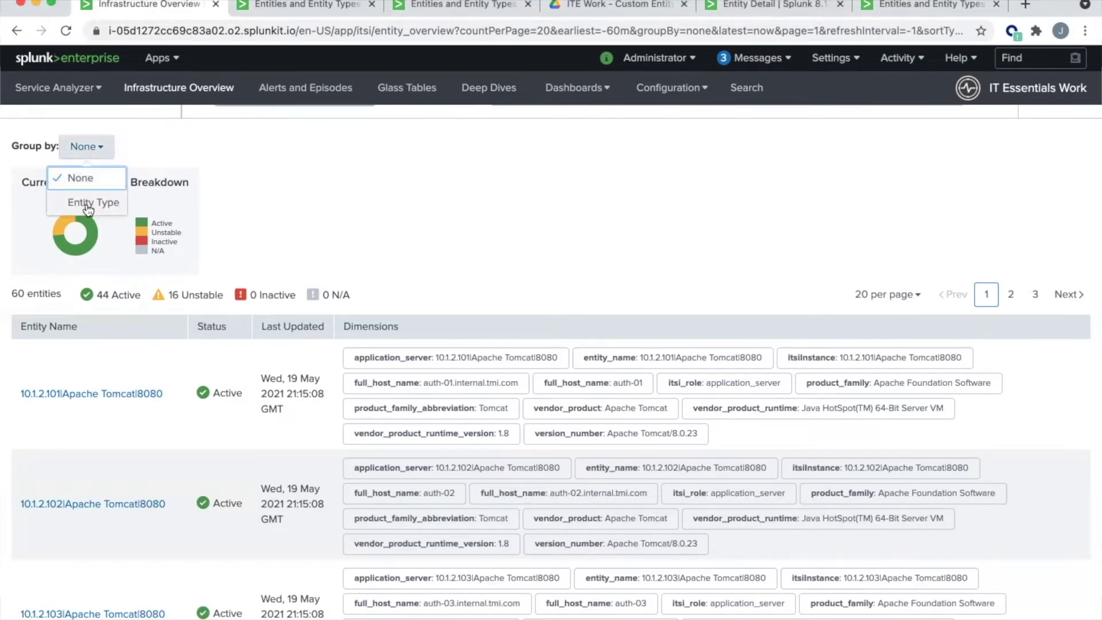
left_click(88, 204)
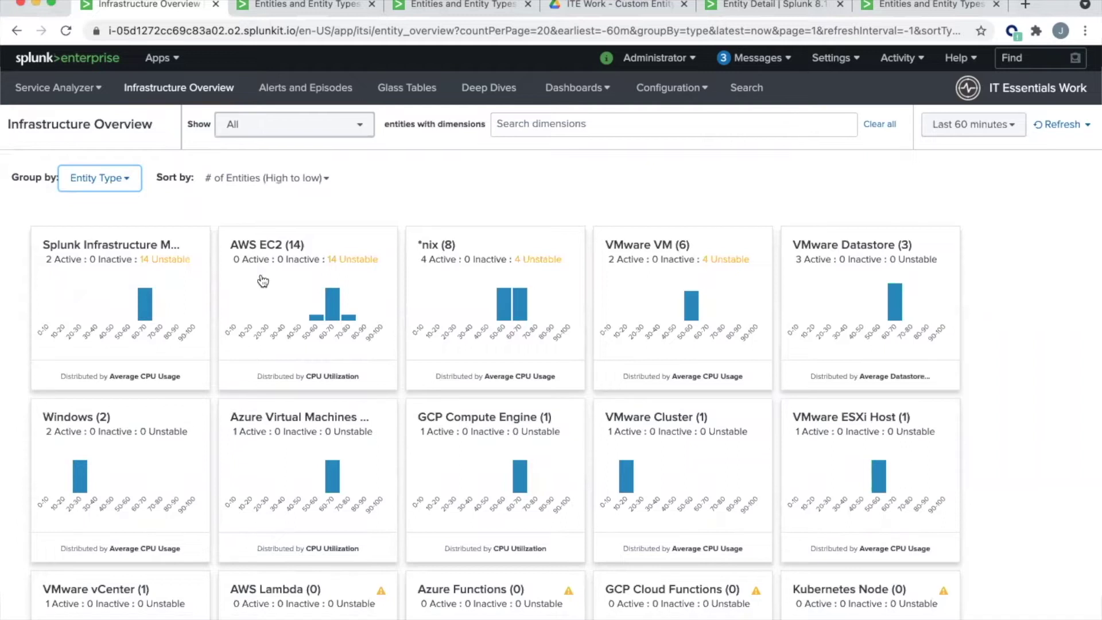
scroll(263, 279, "down", 4)
scroll(262, 280, "down", 2)
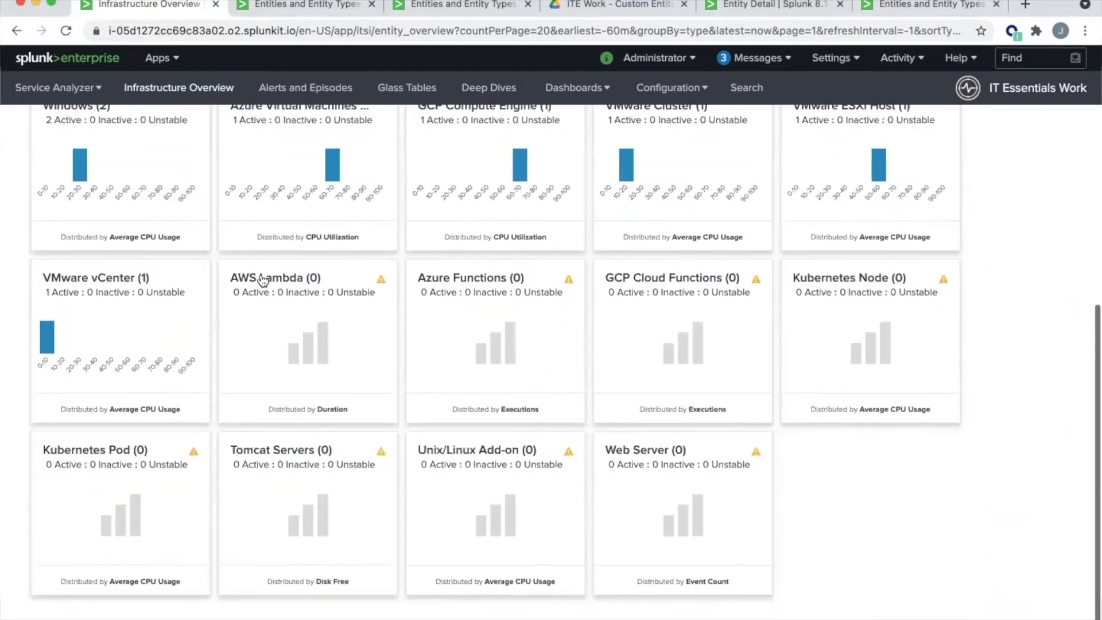
scroll(263, 280, "up", 2)
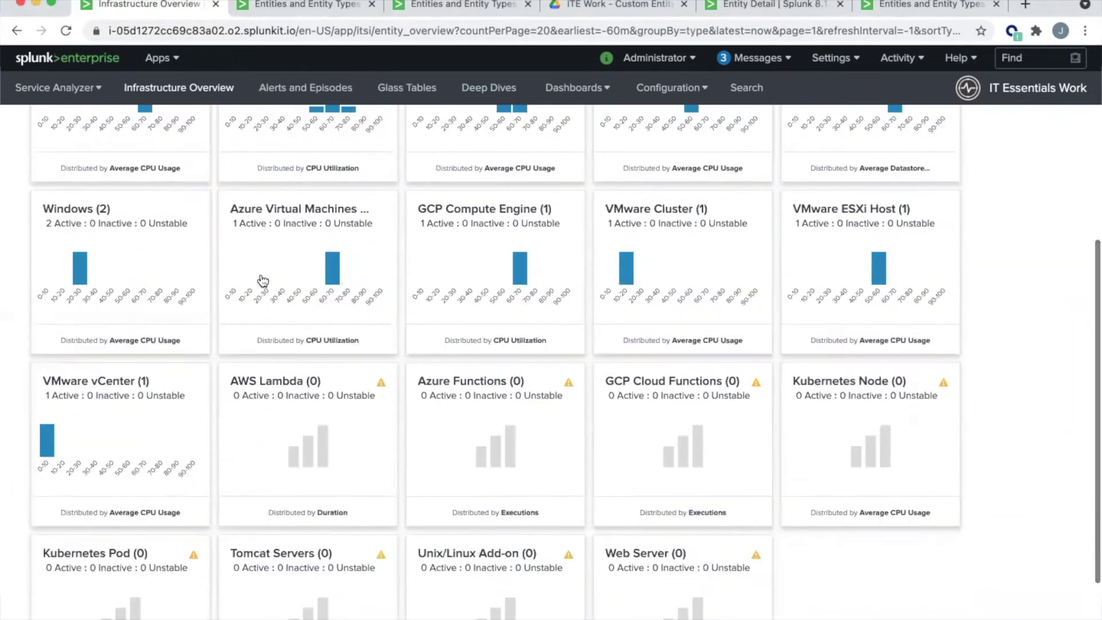
scroll(261, 280, "up", 2)
scroll(261, 273, "up", 1)
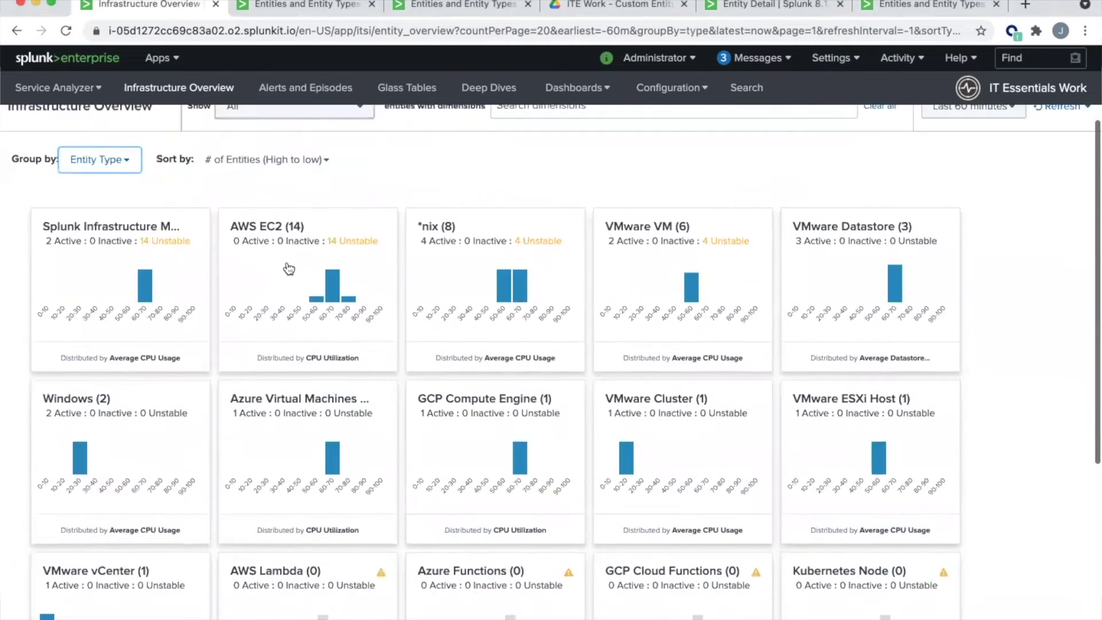
Open the *nix (8) entity type page and review its 4 Active and 4 Unstable entities
left_click(443, 230)
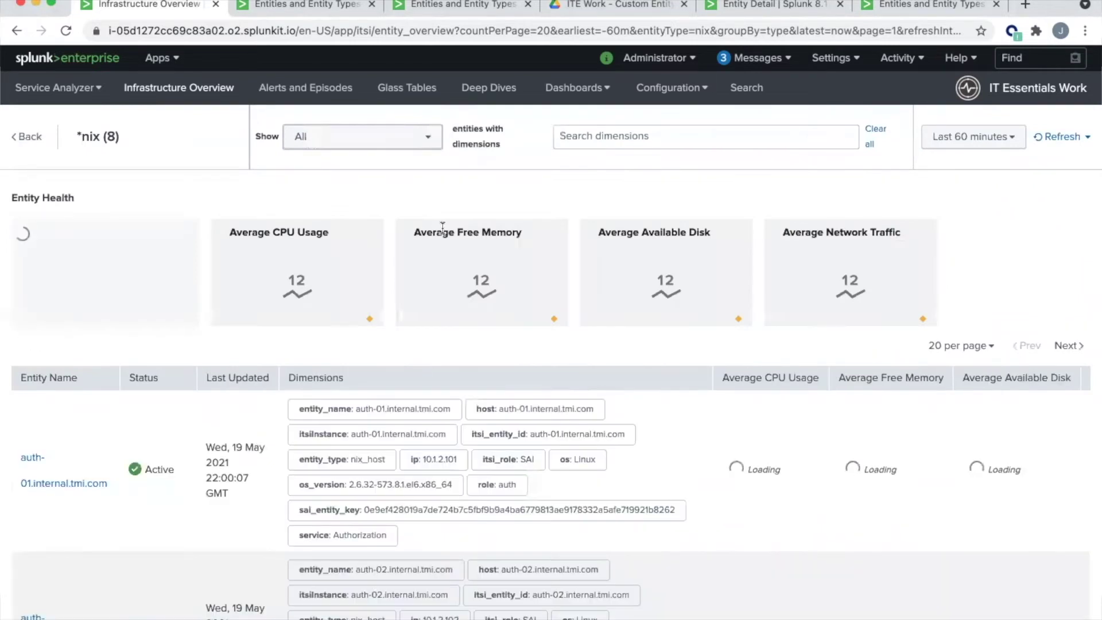
scroll(376, 253, "down", 1)
scroll(376, 253, "down", 7)
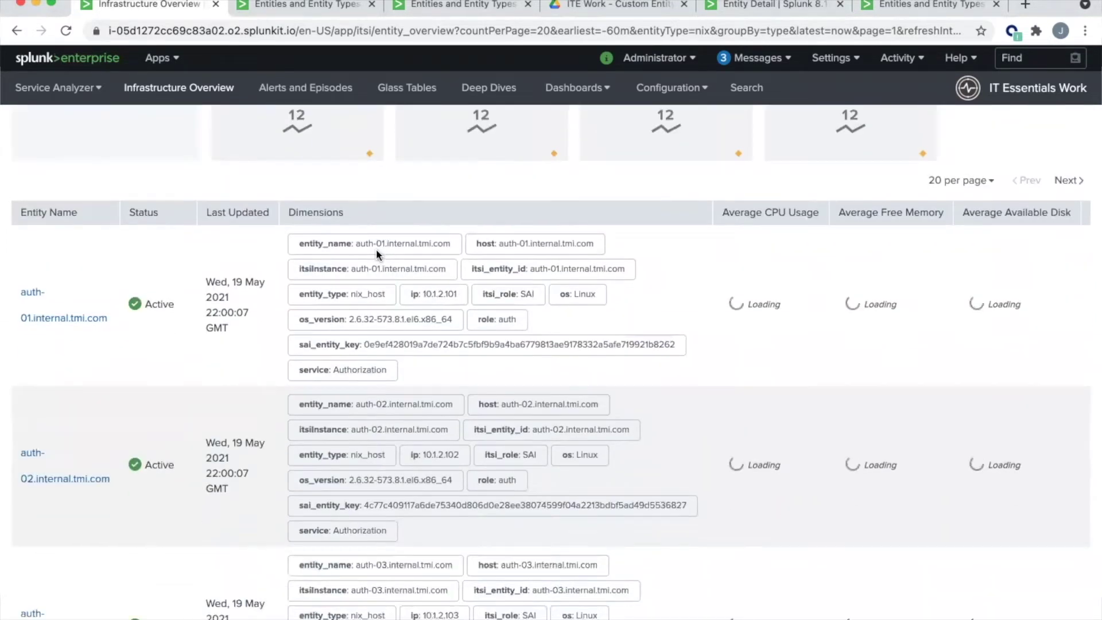
scroll(378, 255, "down", 1)
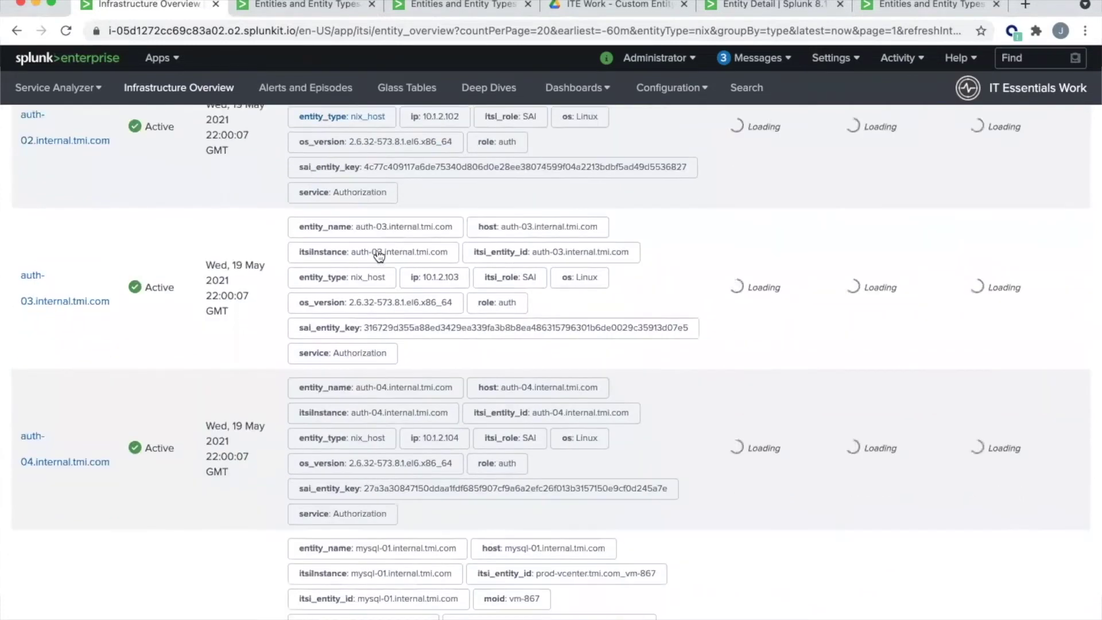
scroll(378, 256, "up", 3)
scroll(379, 256, "up", 5)
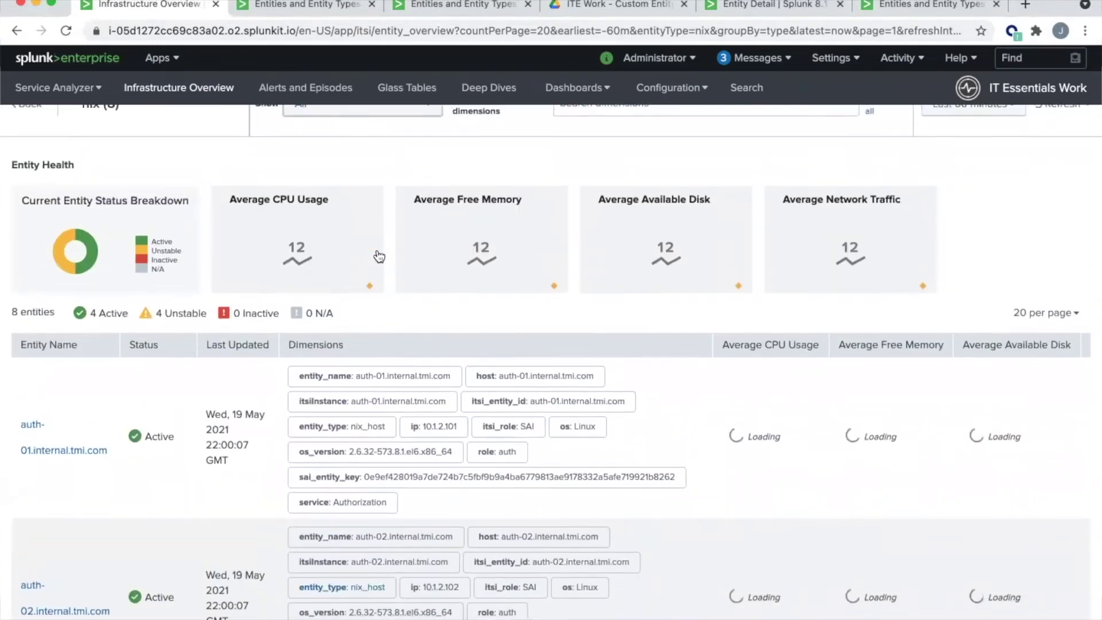
scroll(377, 254, "up", 1)
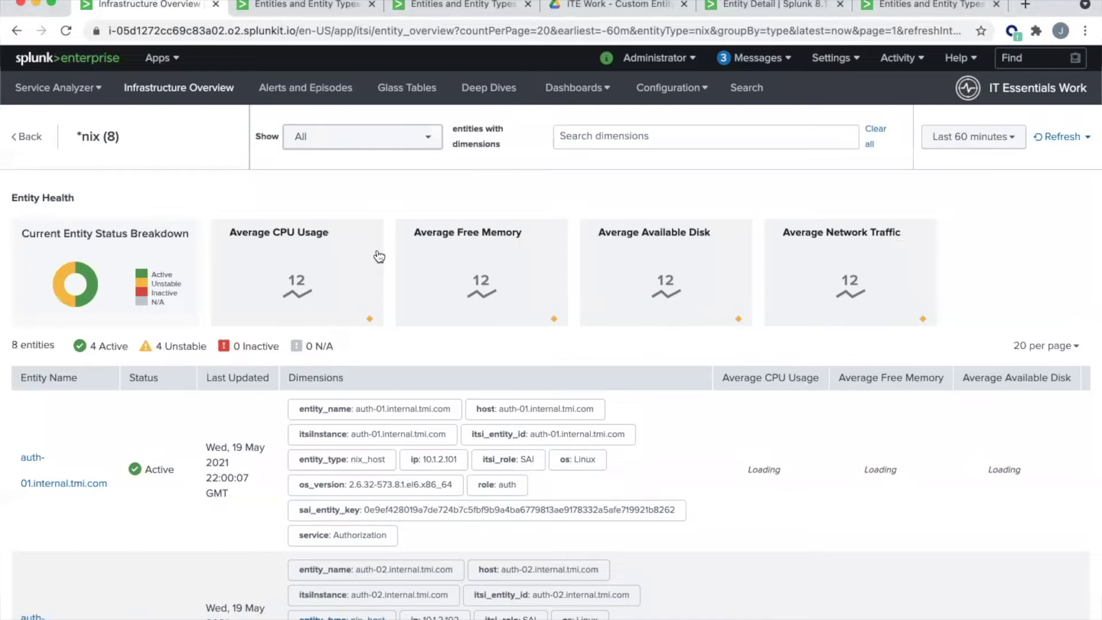
Go to Configuration > Entities on the Entities and Entity Types page
left_click(310, 8)
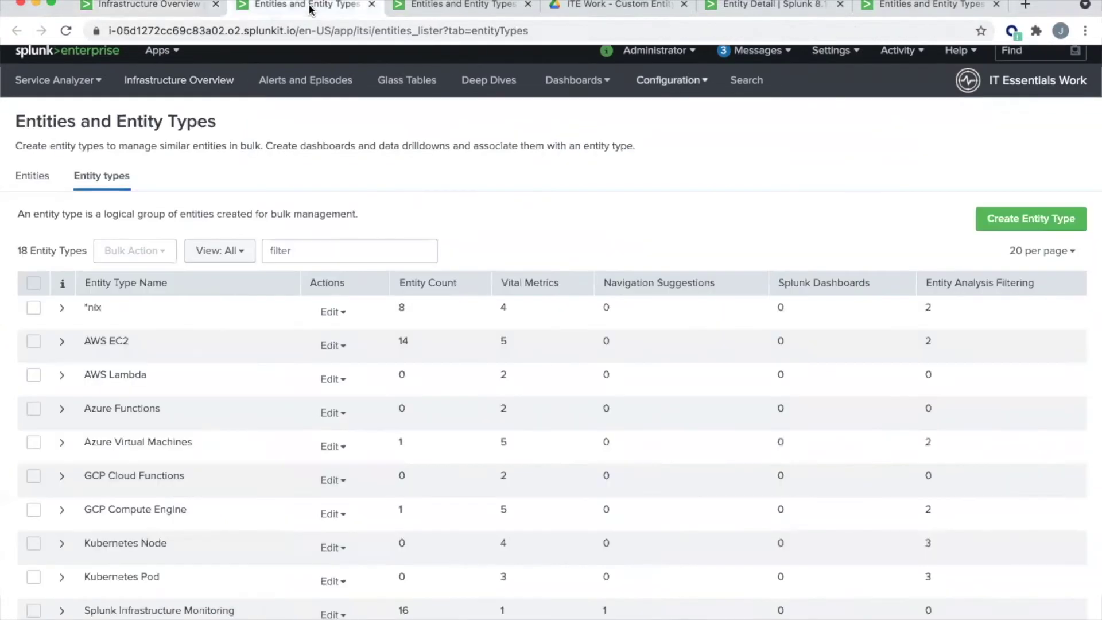
left_click(670, 86)
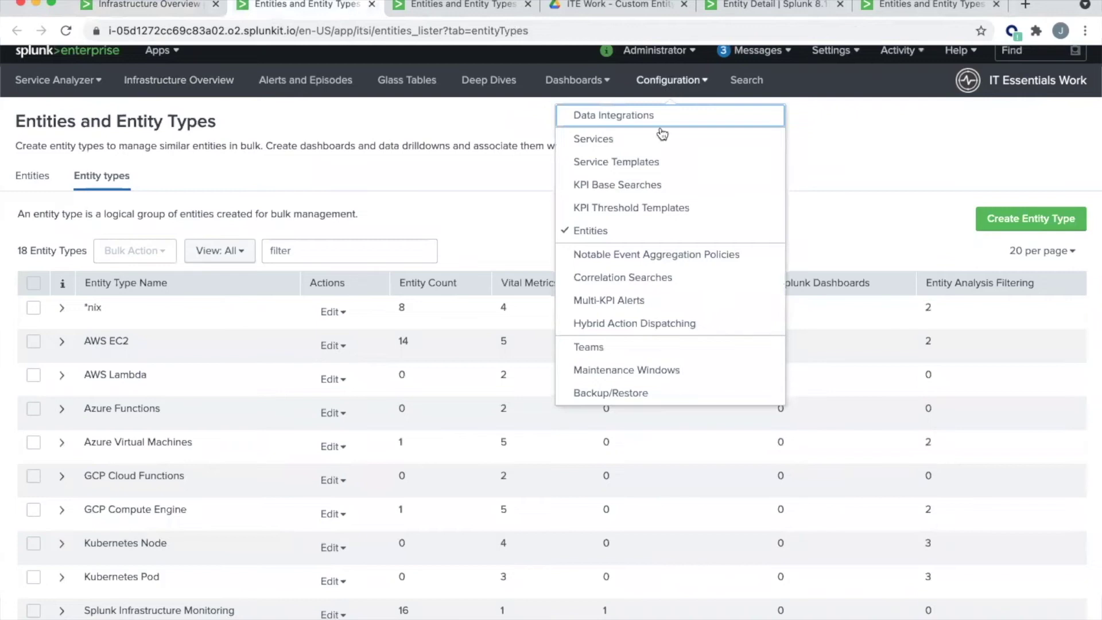
left_click(629, 230)
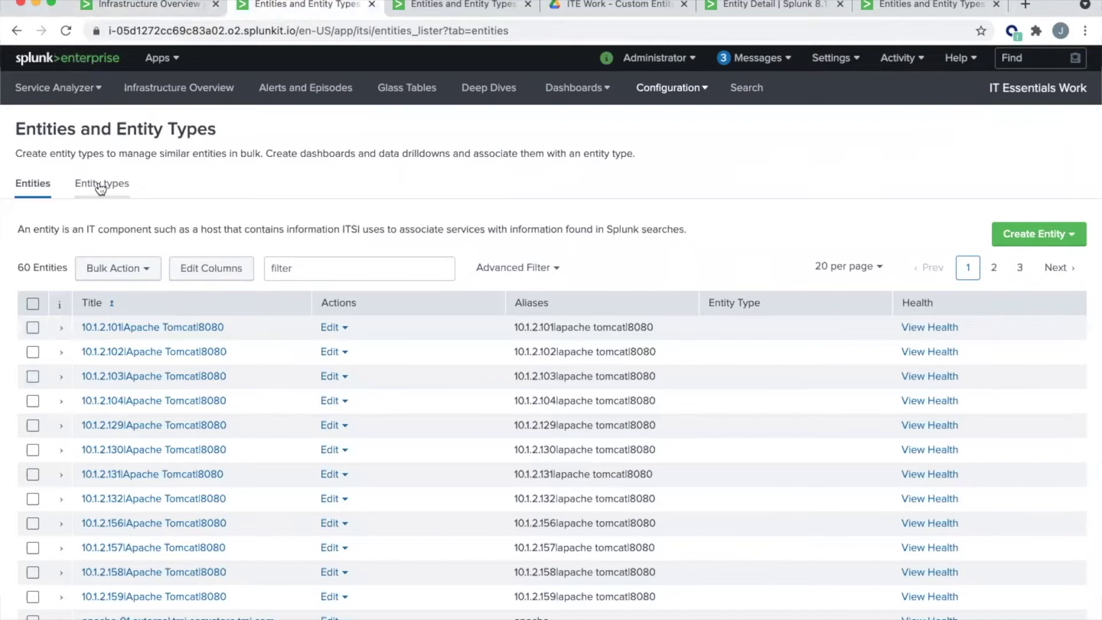
Show the Entity types tab and browse its 19 types, including *nix with 8 entities
left_click(100, 187)
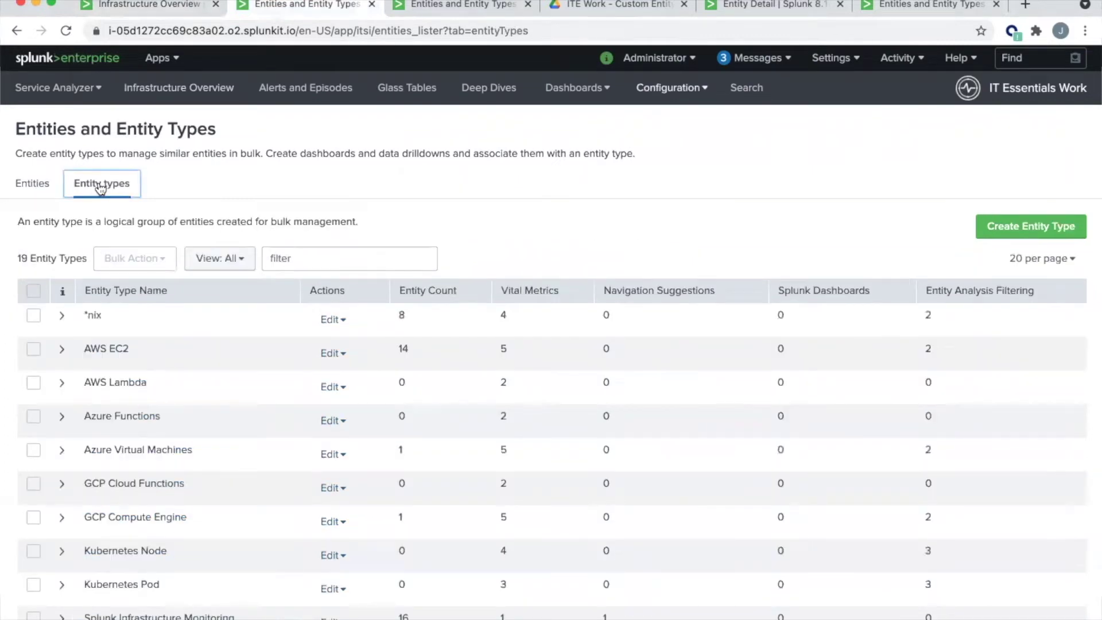
scroll(100, 188, "down", 3)
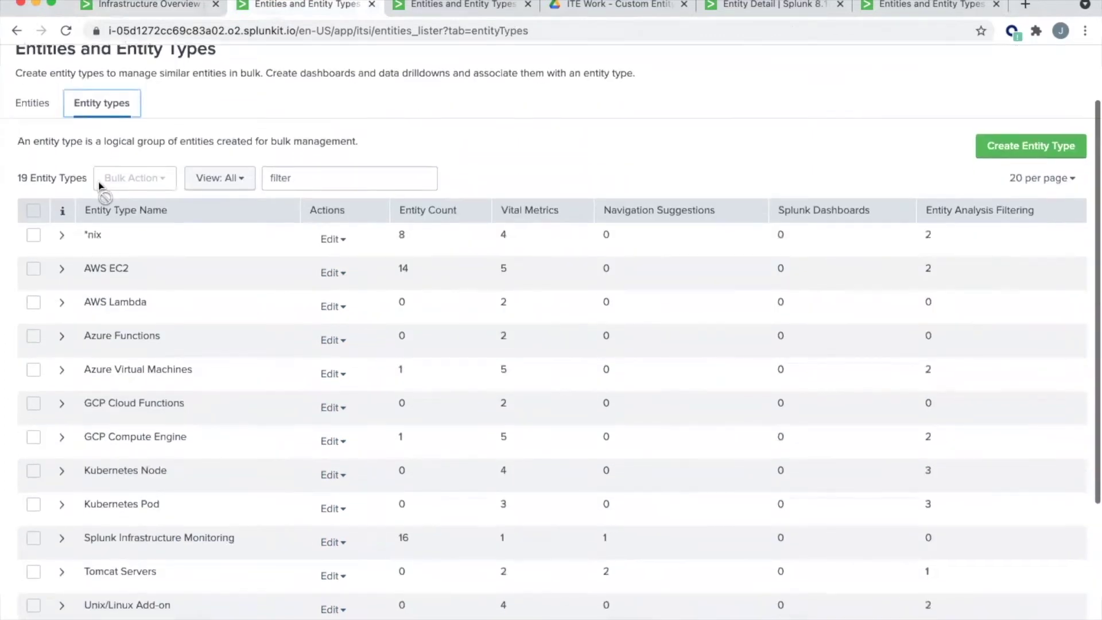
scroll(99, 187, "down", 2)
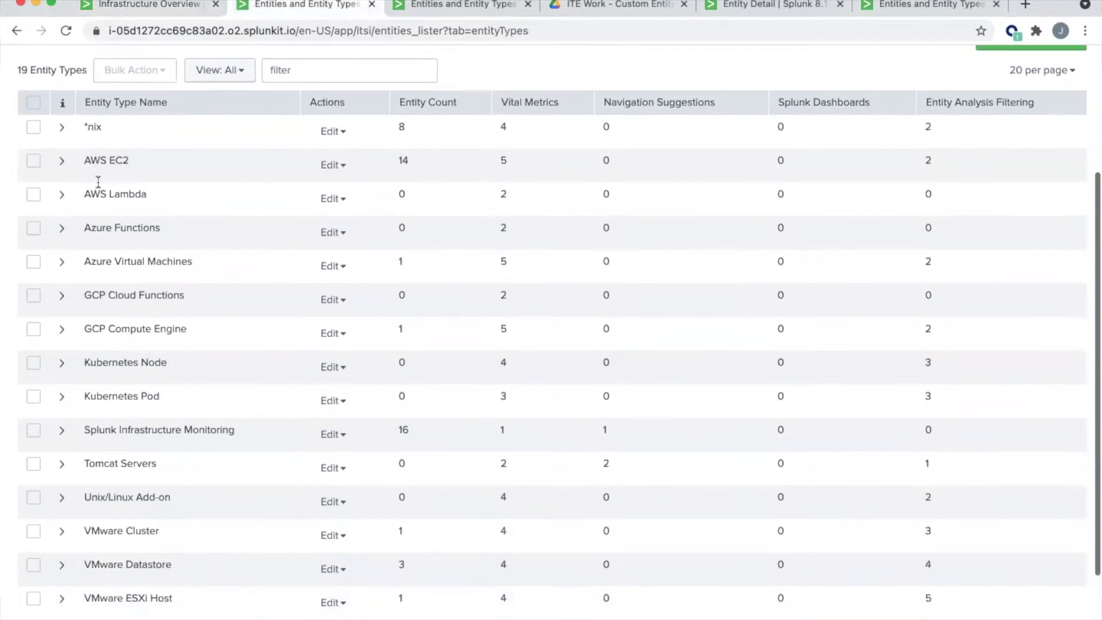
scroll(99, 187, "down", 1)
scroll(99, 187, "down", 1)
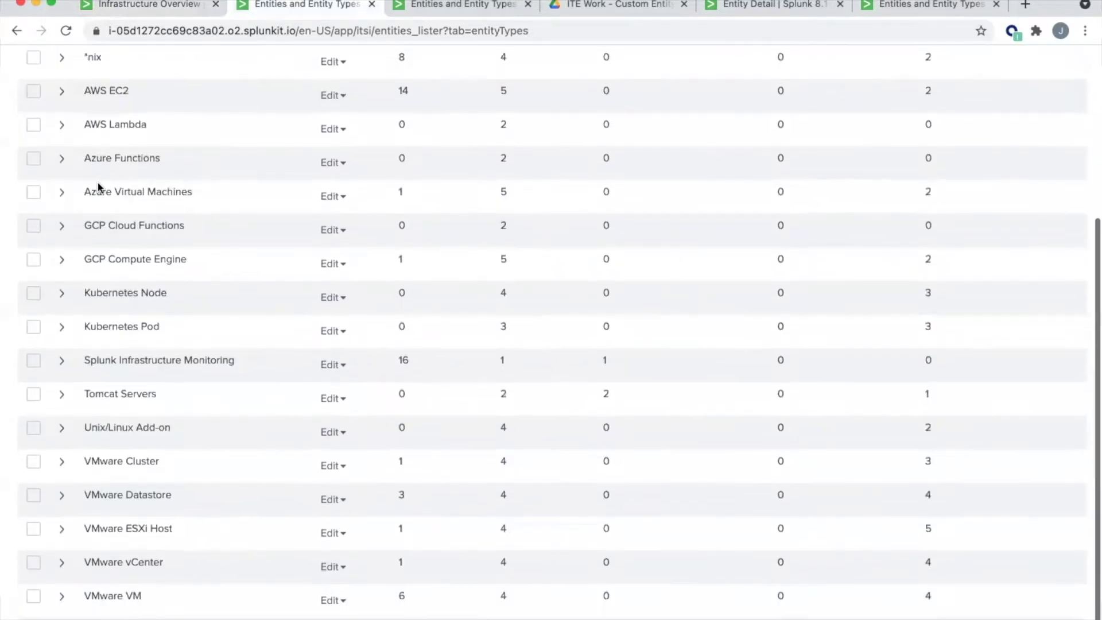
scroll(141, 187, "up", 4)
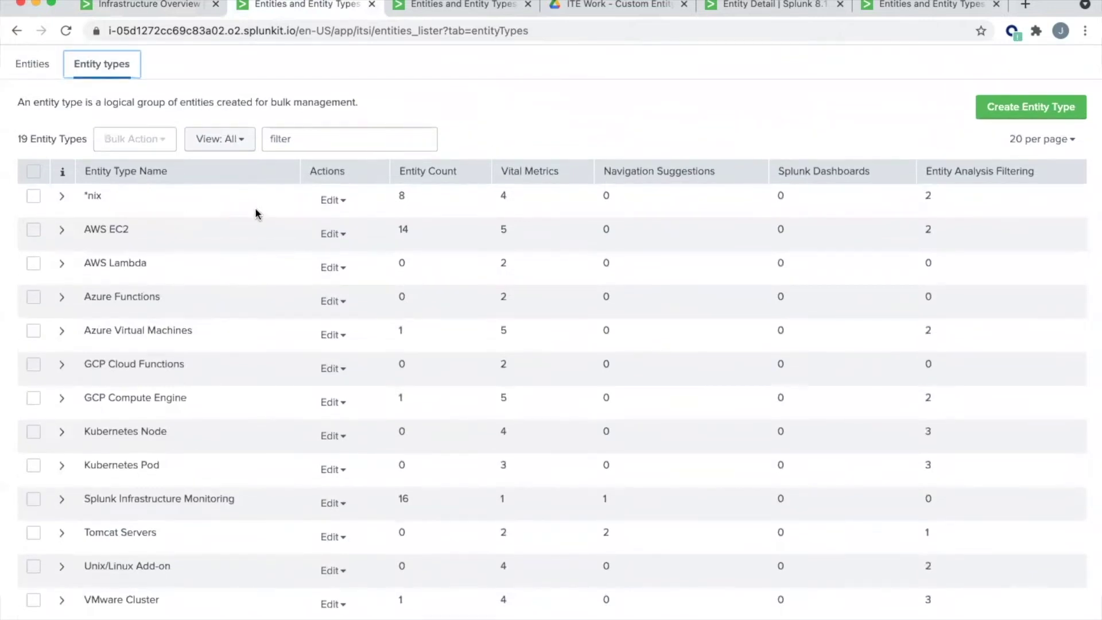
Open the Edit dialog for the *nix entity type
left_click(330, 200)
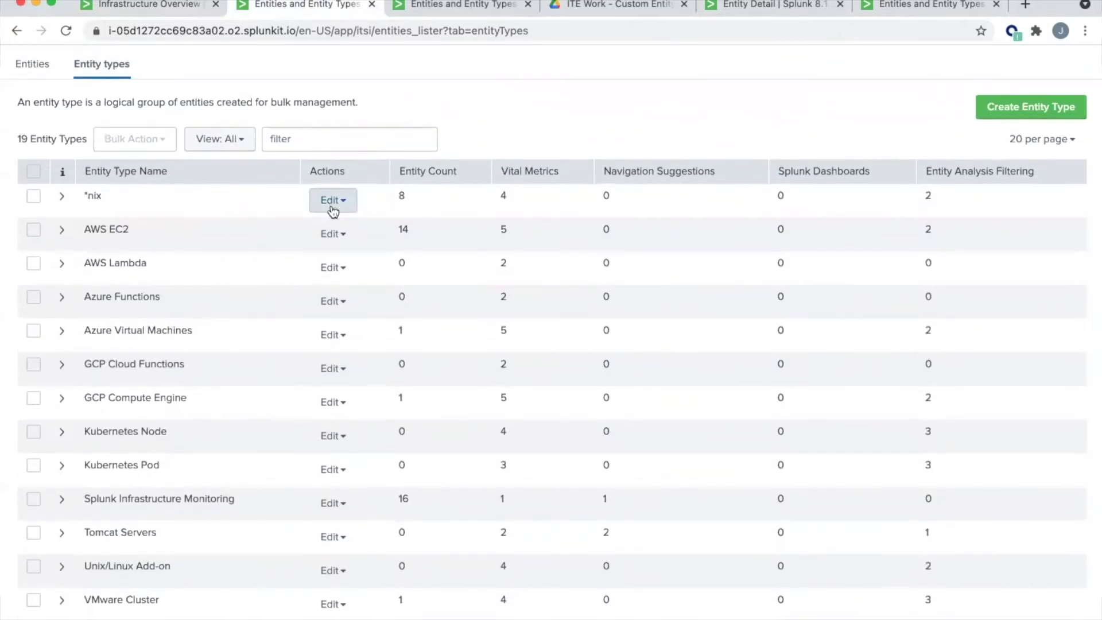
left_click(333, 232)
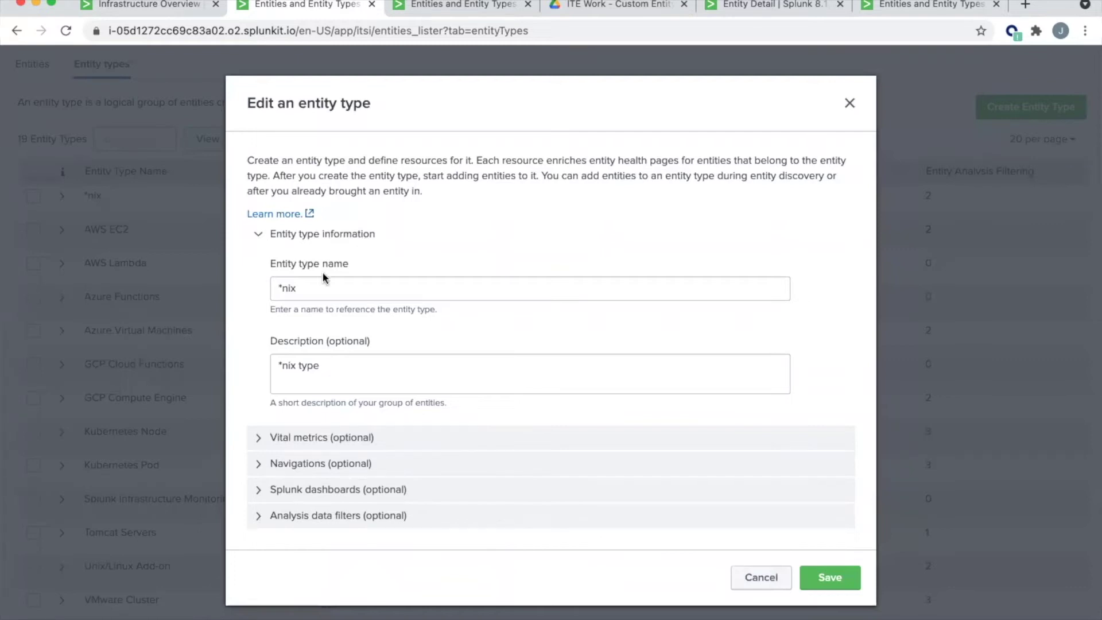
scroll(302, 268, "down", 1)
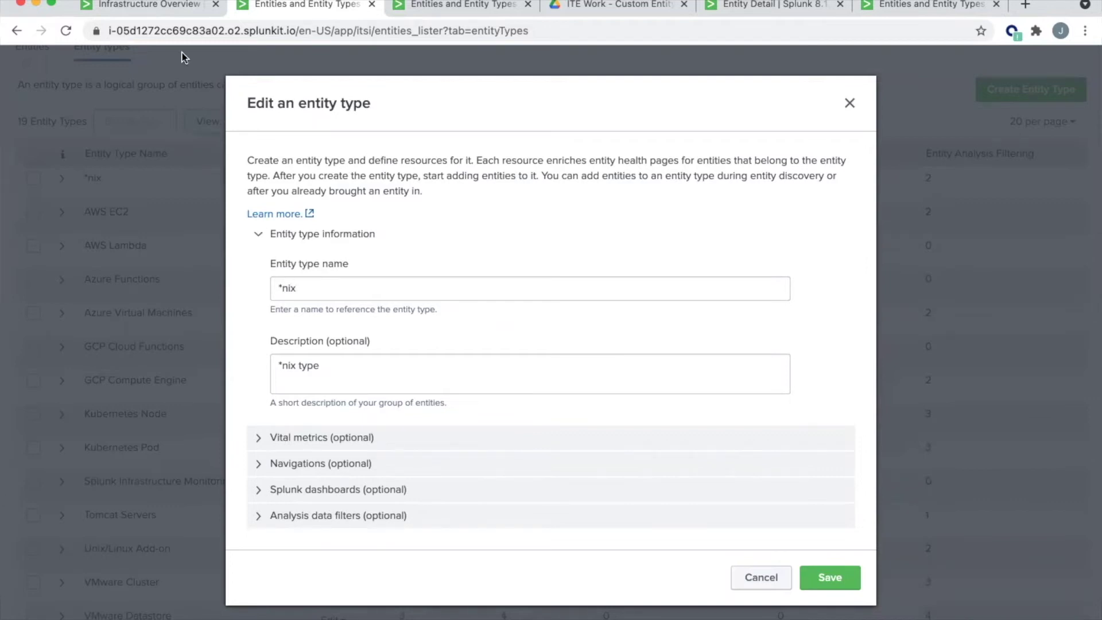
Check the overview grouped by type, then return to the *nix edit dialog
left_click(150, 4)
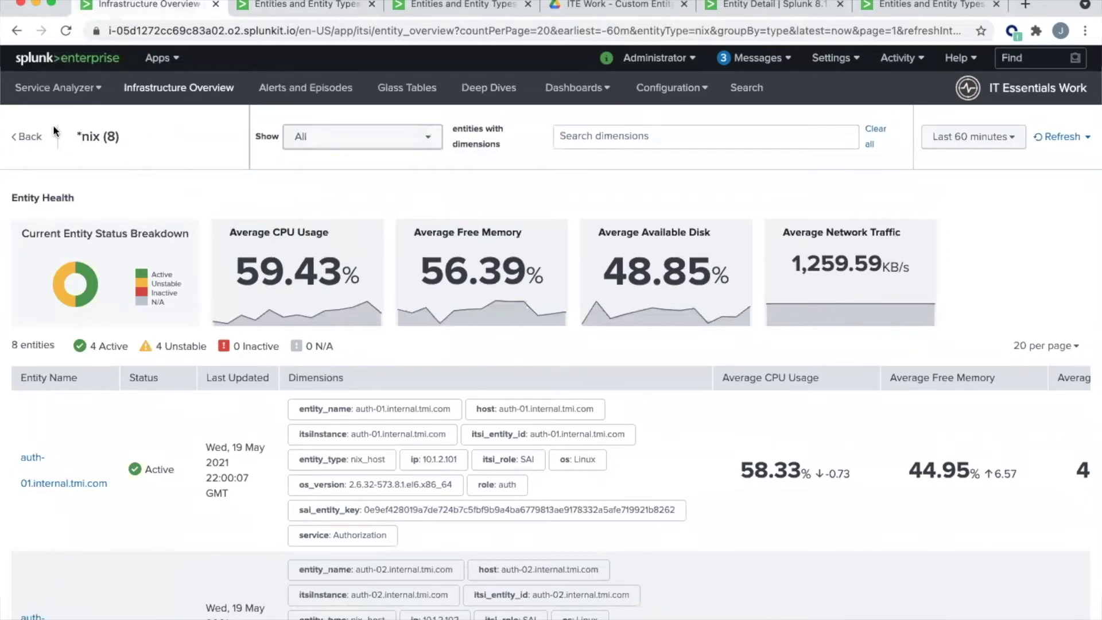
left_click(32, 138)
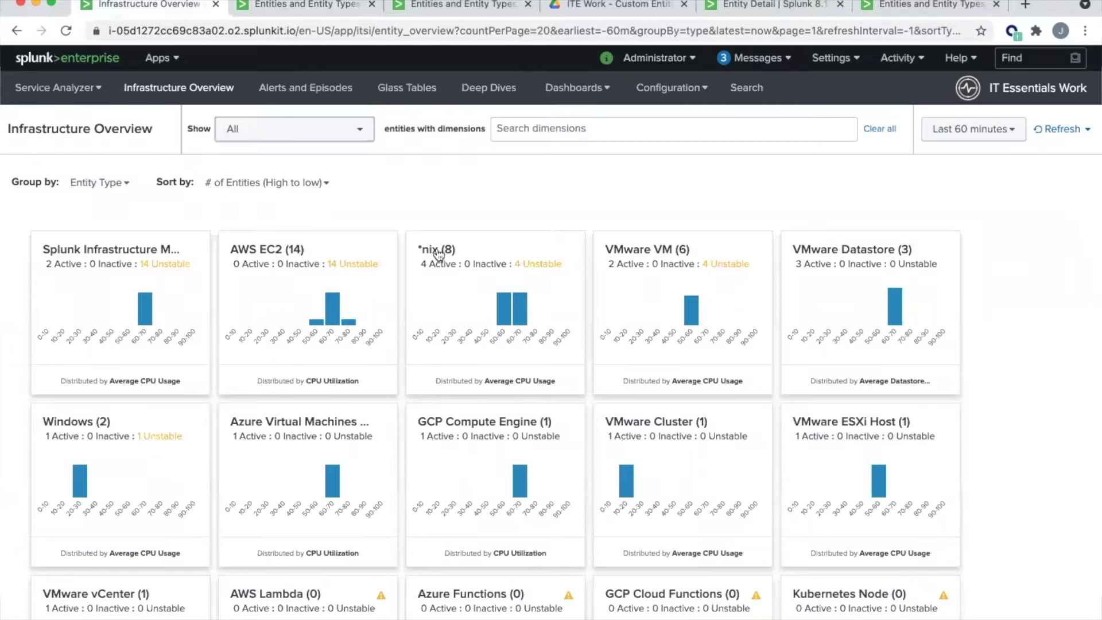
left_click(281, 8)
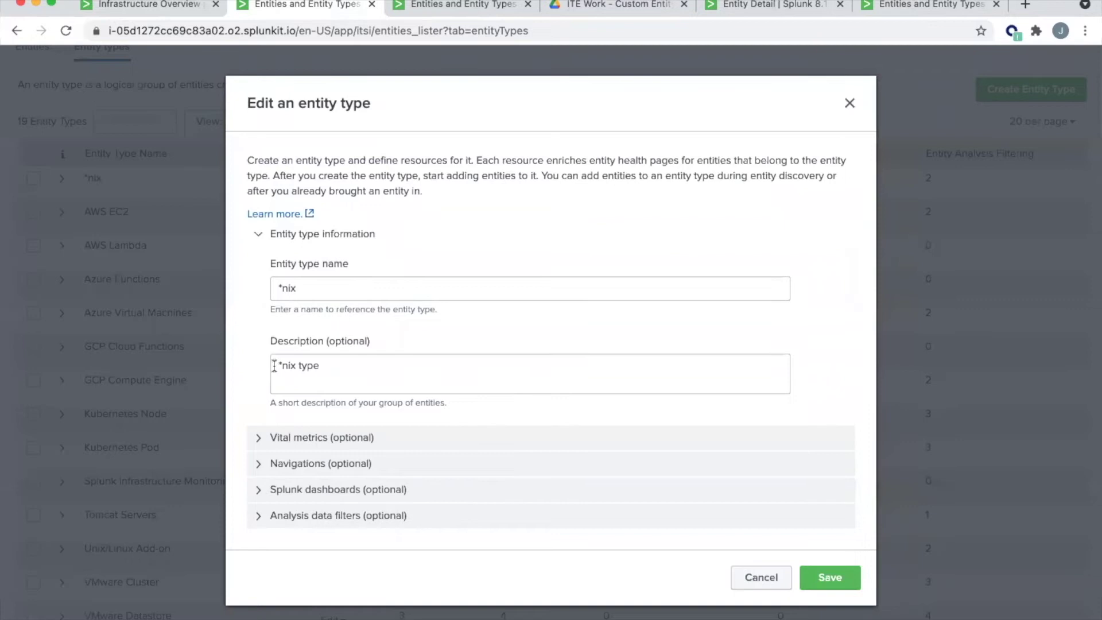
Expand the *nix type's vital metrics and keep Average CPU Usage as the key metric
left_click(283, 437)
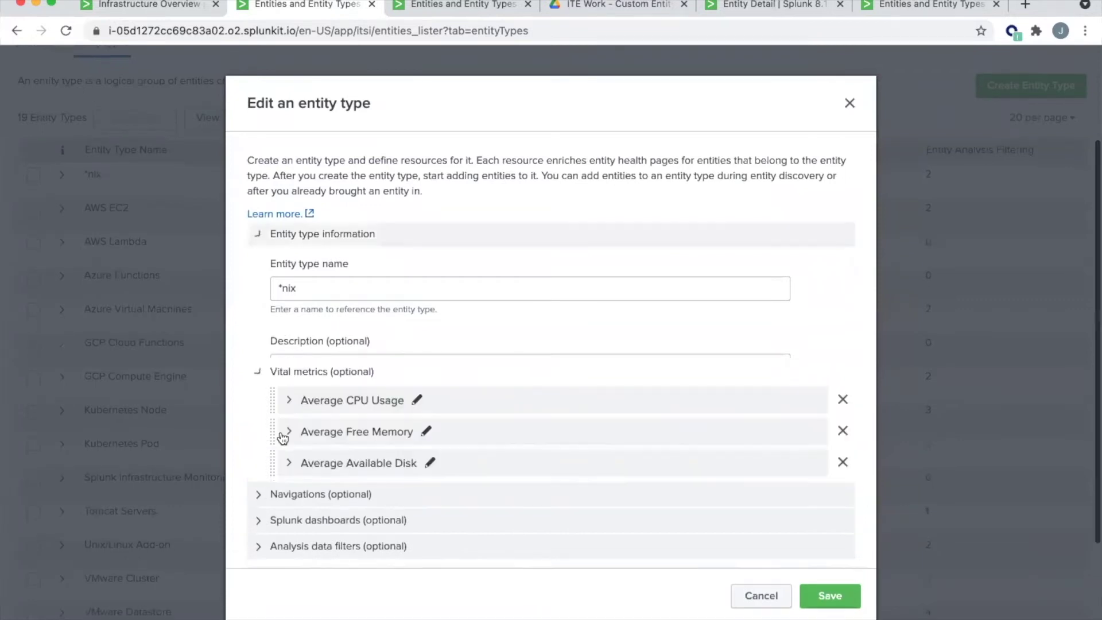
scroll(297, 326, "down", 1)
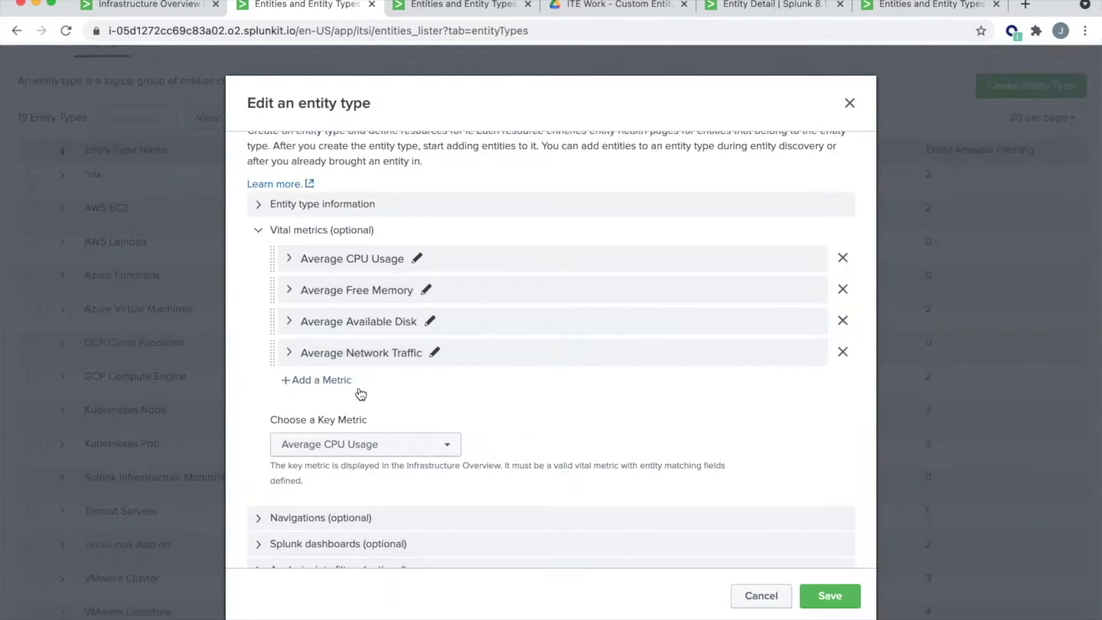
left_click(408, 446)
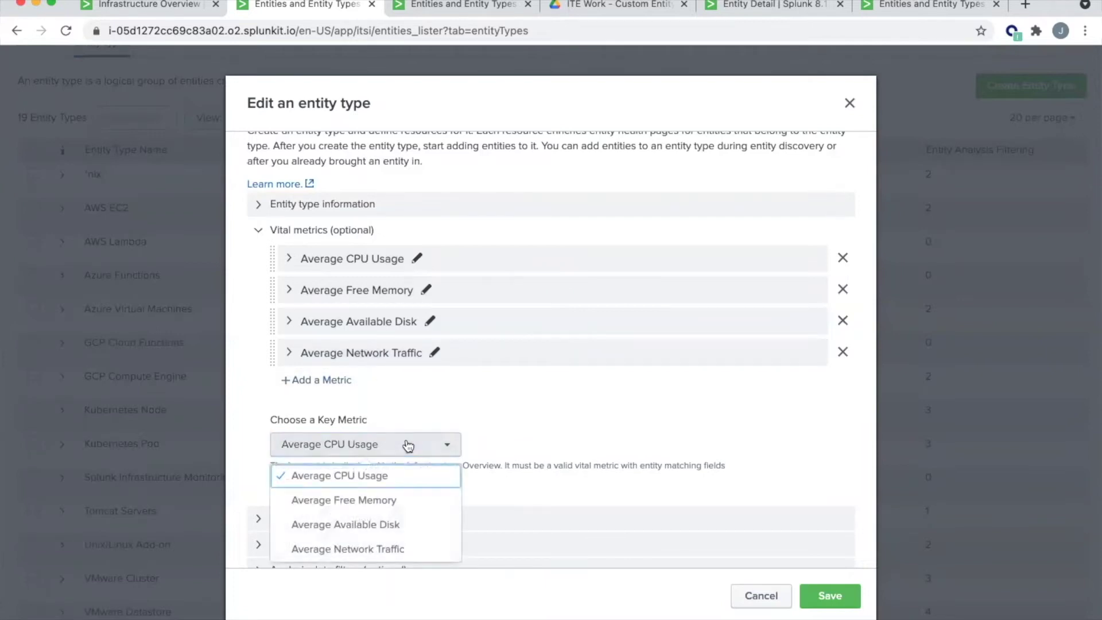
left_click(379, 474)
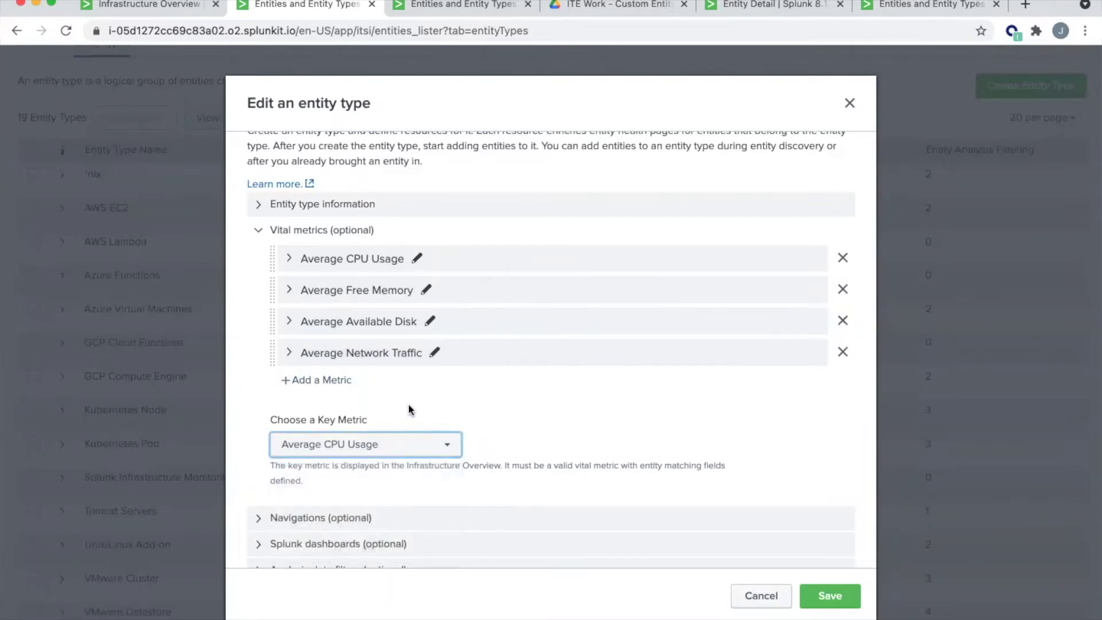
Open the *nix entity type in Infrastructure Overview and review its CPU and memory columns
left_click(120, 4)
left_click(438, 255)
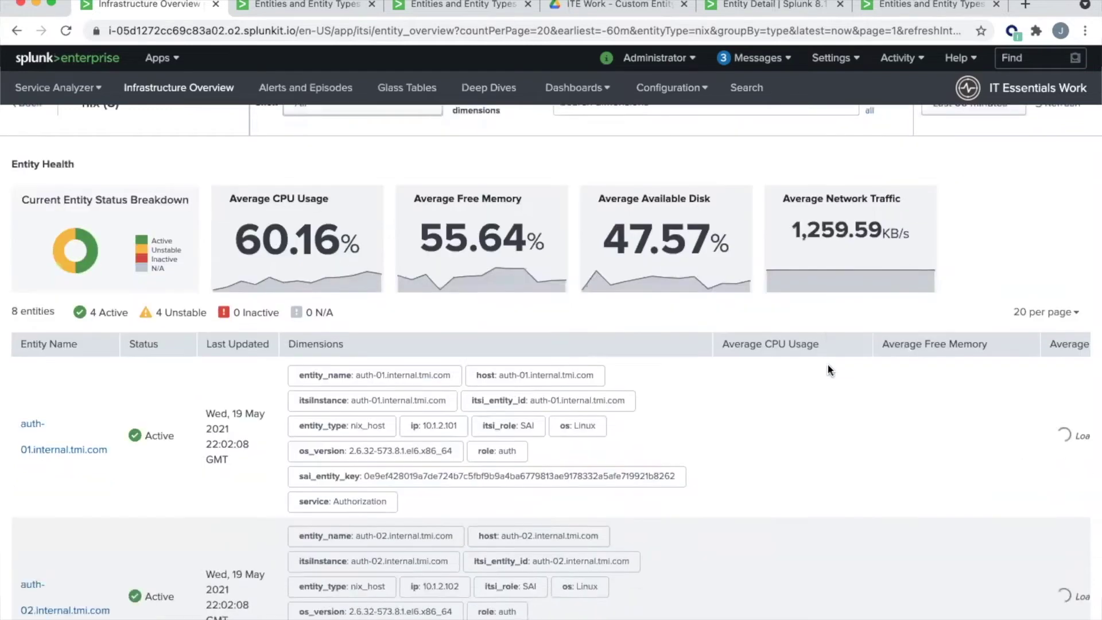
scroll(829, 369, "down", 2)
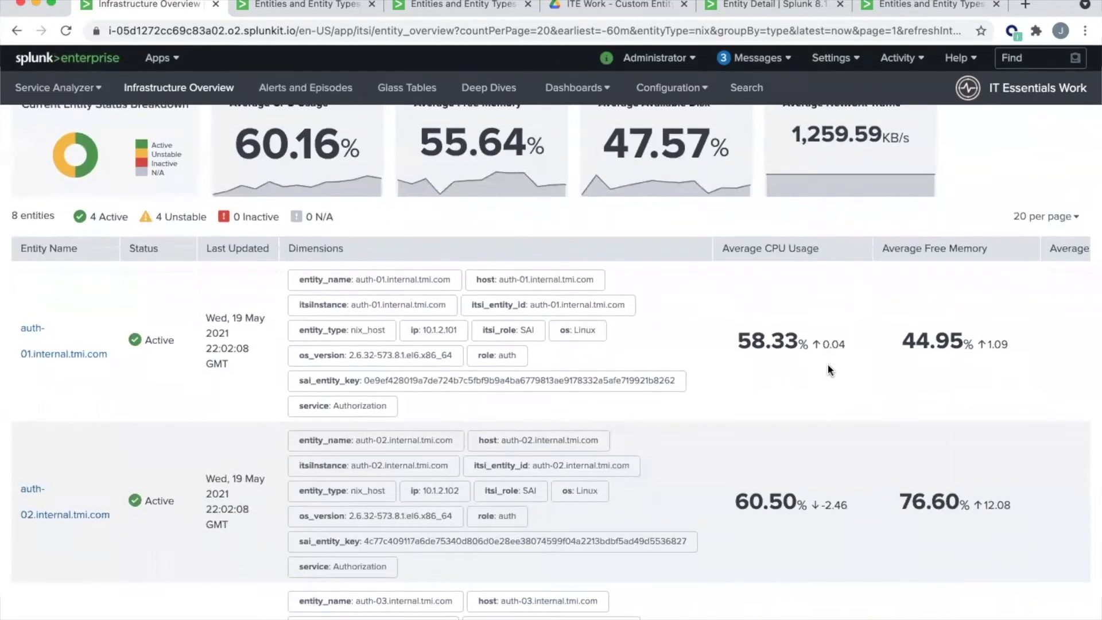
scroll(828, 366, "down", 2)
scroll(827, 363, "up", 3)
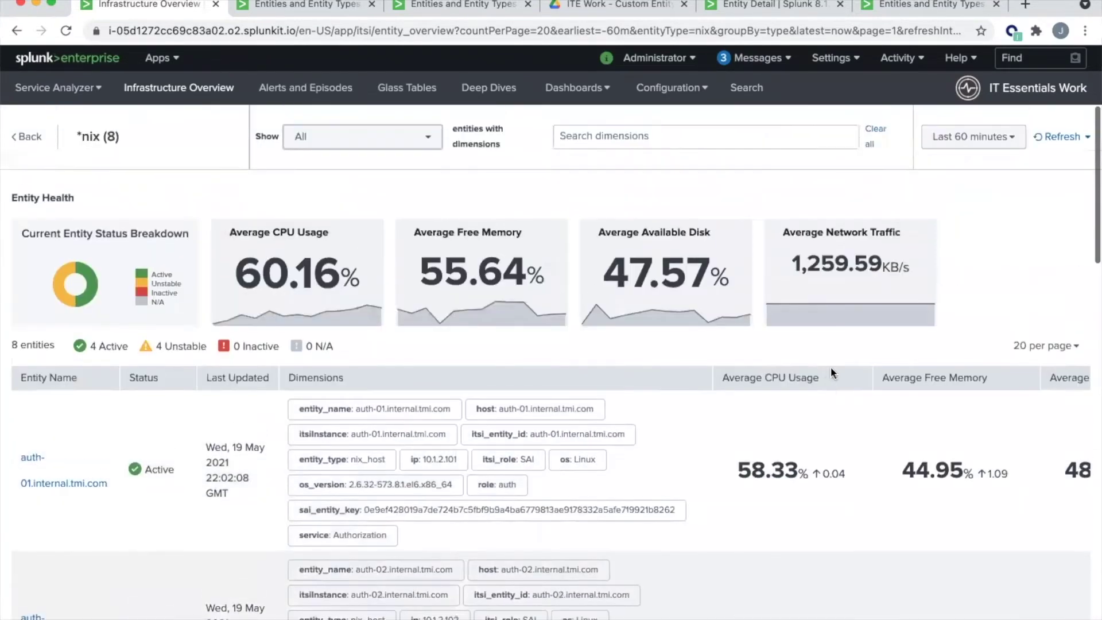
Expand the Navigations section of the *nix entity type editor
left_click(309, 5)
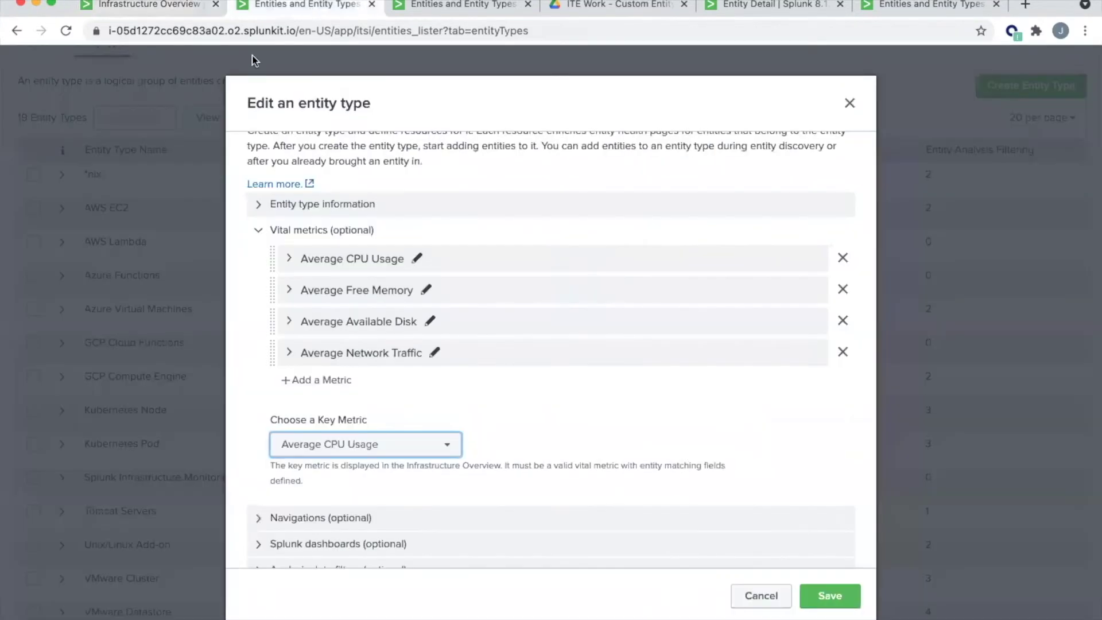
left_click(255, 517)
scroll(263, 366, "down", 5)
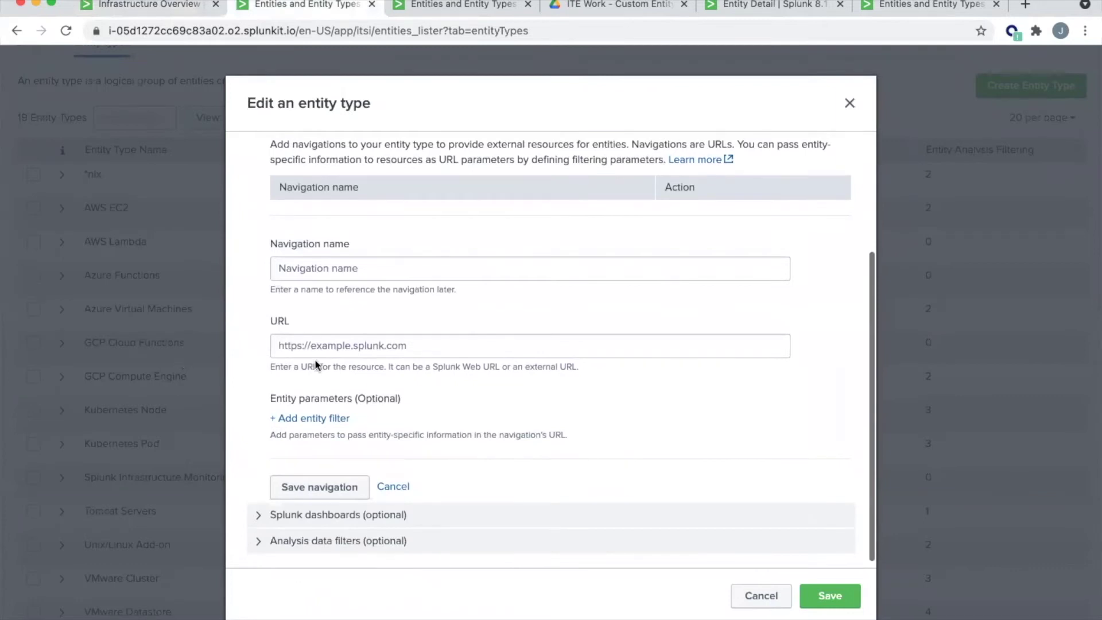
scroll(319, 359, "up", 1)
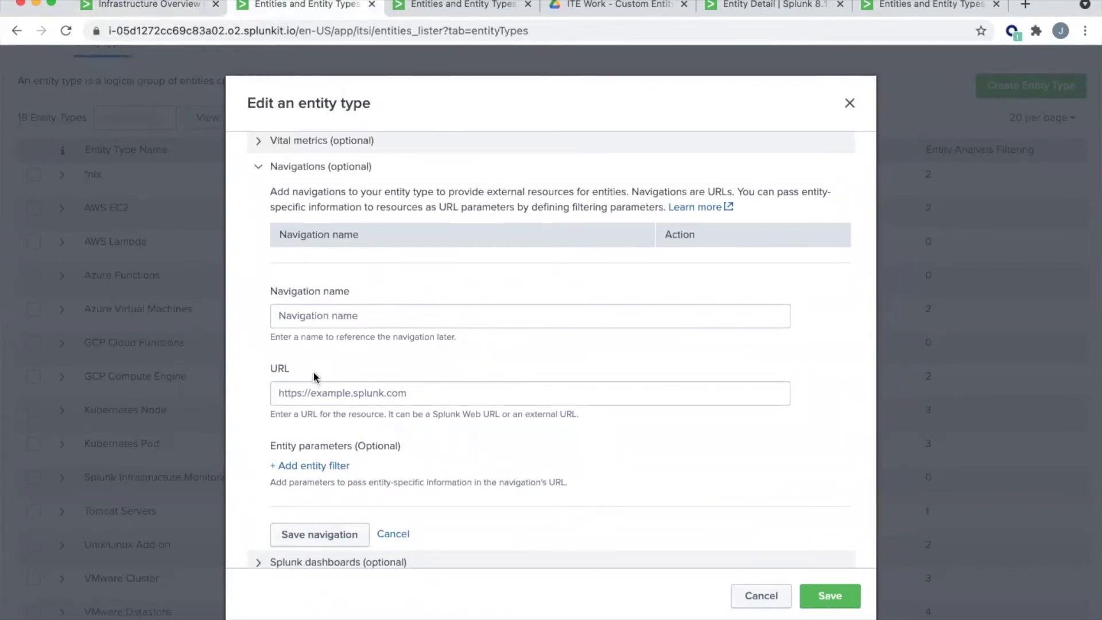
Return to Infrastructure Overview and scroll down to the mysql-01 entity
left_click(124, 4)
scroll(95, 418, "down", 6)
scroll(95, 418, "down", 9)
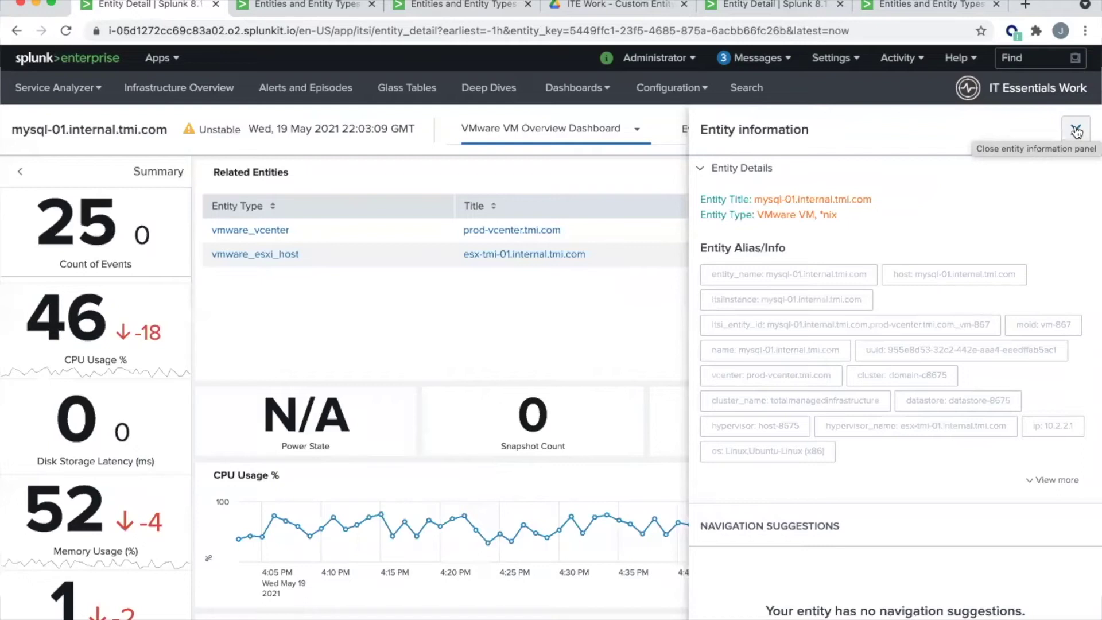
Toggle mysql-01's Entity information panel and highlight its types, VMware VM and *nix
left_click(1076, 132)
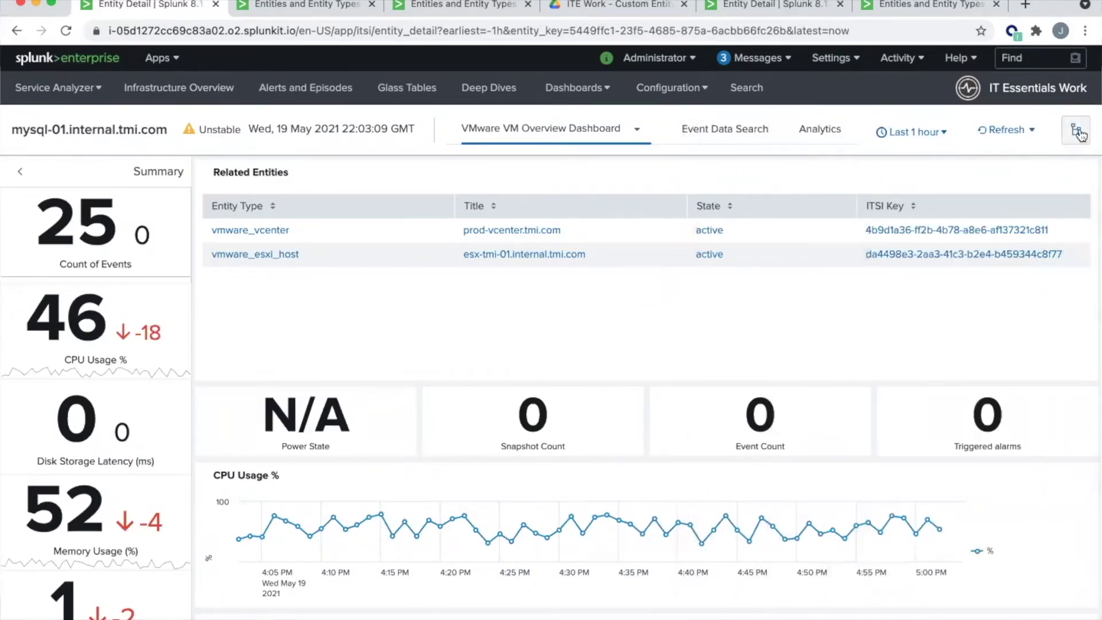
left_click(1075, 133)
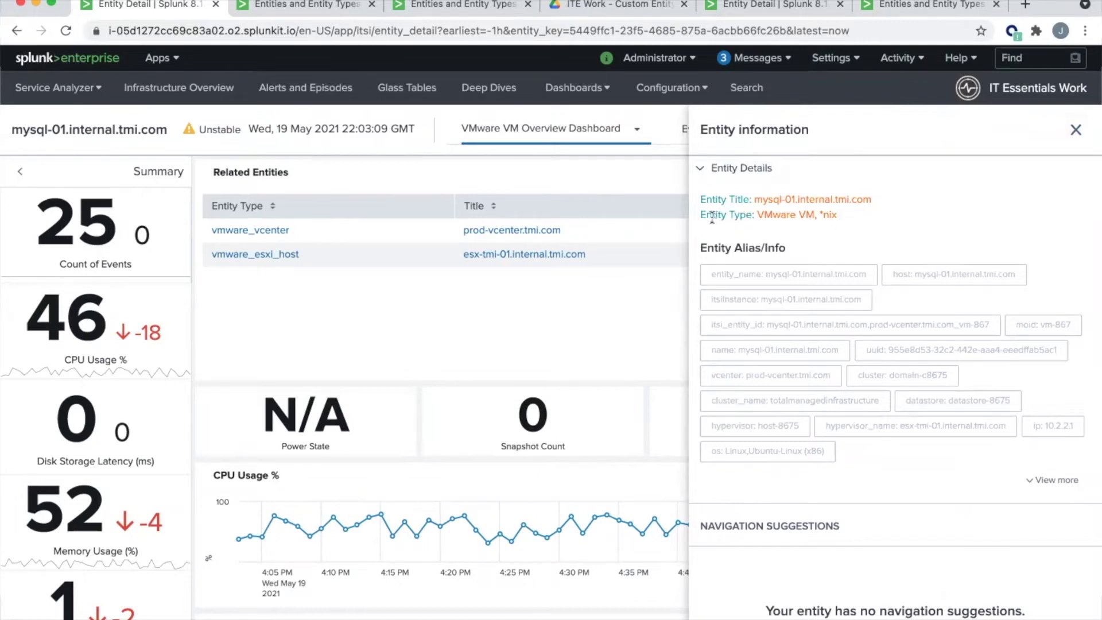
left_click_drag(713, 216, 838, 219)
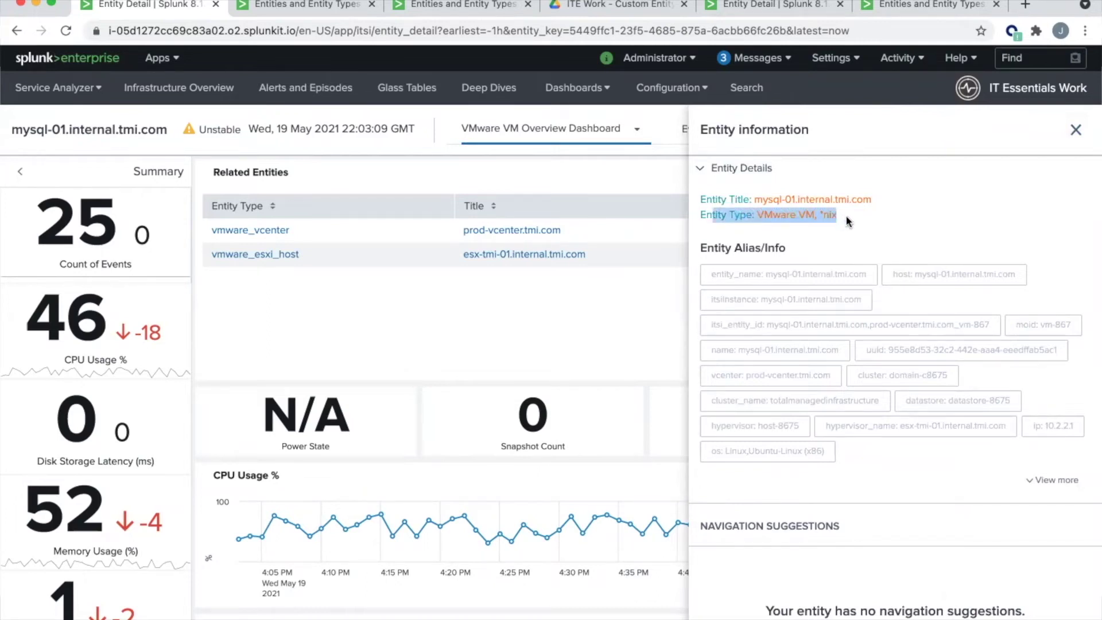
left_click(711, 230)
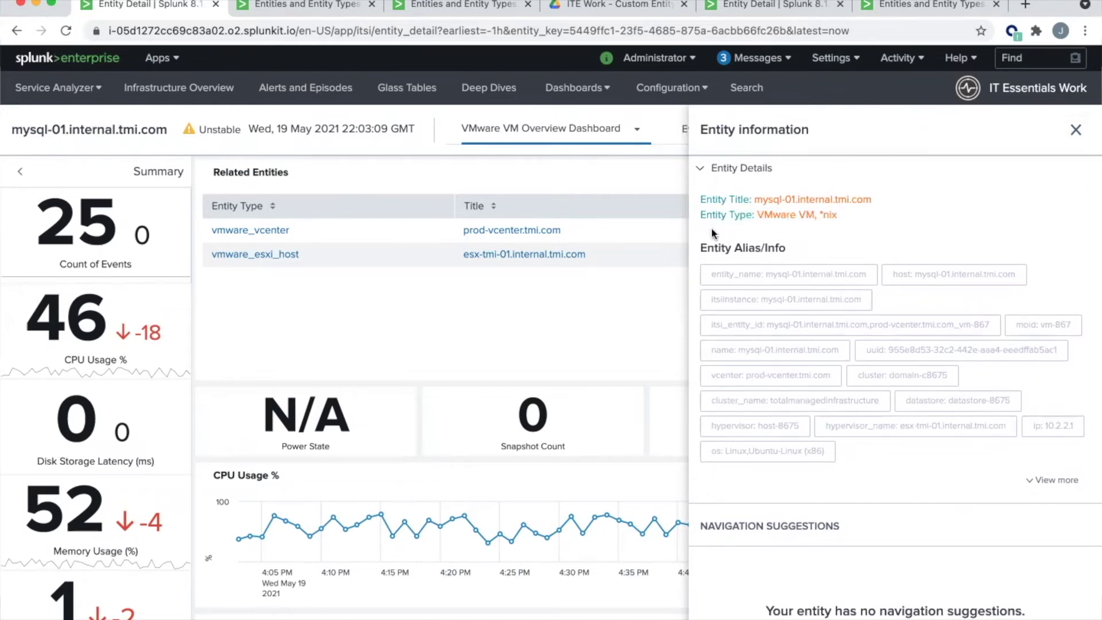
scroll(755, 339, "down", 2)
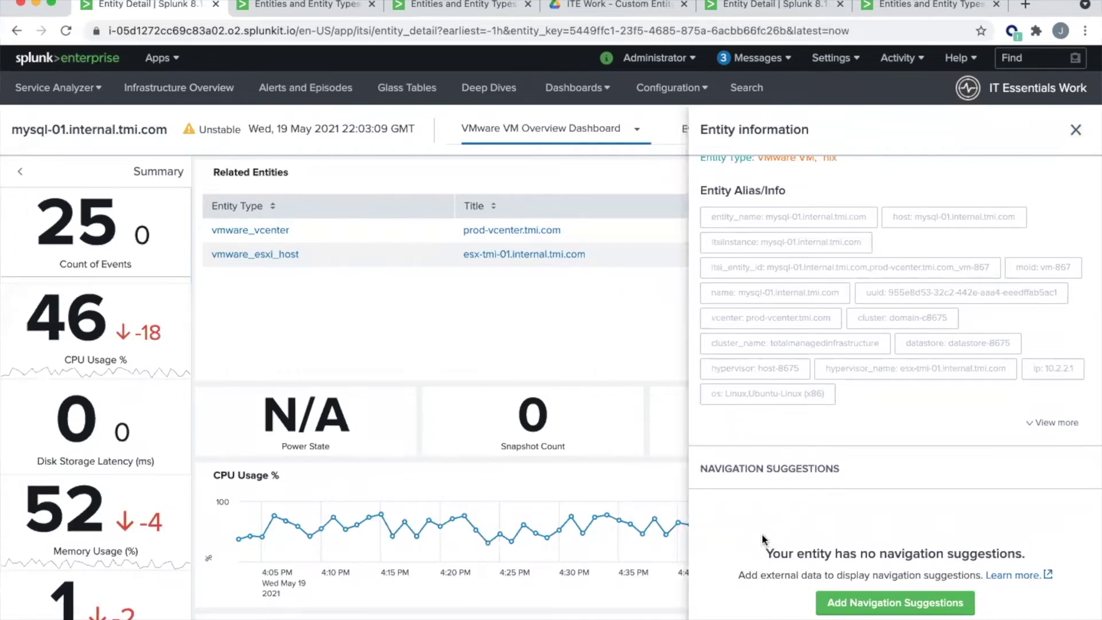
Glance at the type editor, then list mysql-01's available dashboards
left_click(295, 7)
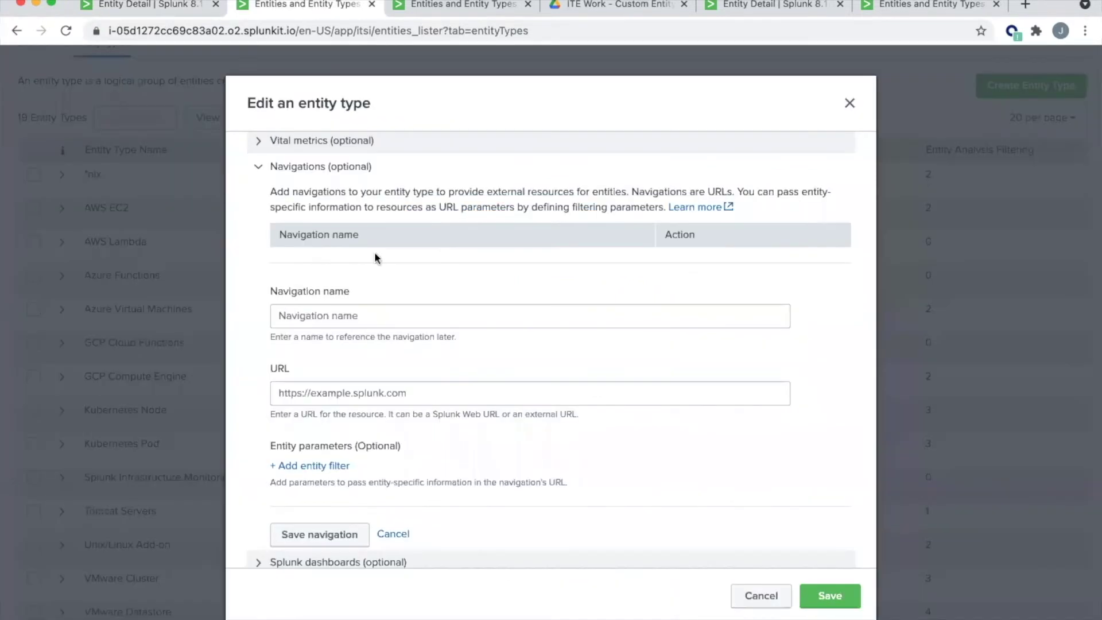
scroll(347, 293, "down", 2)
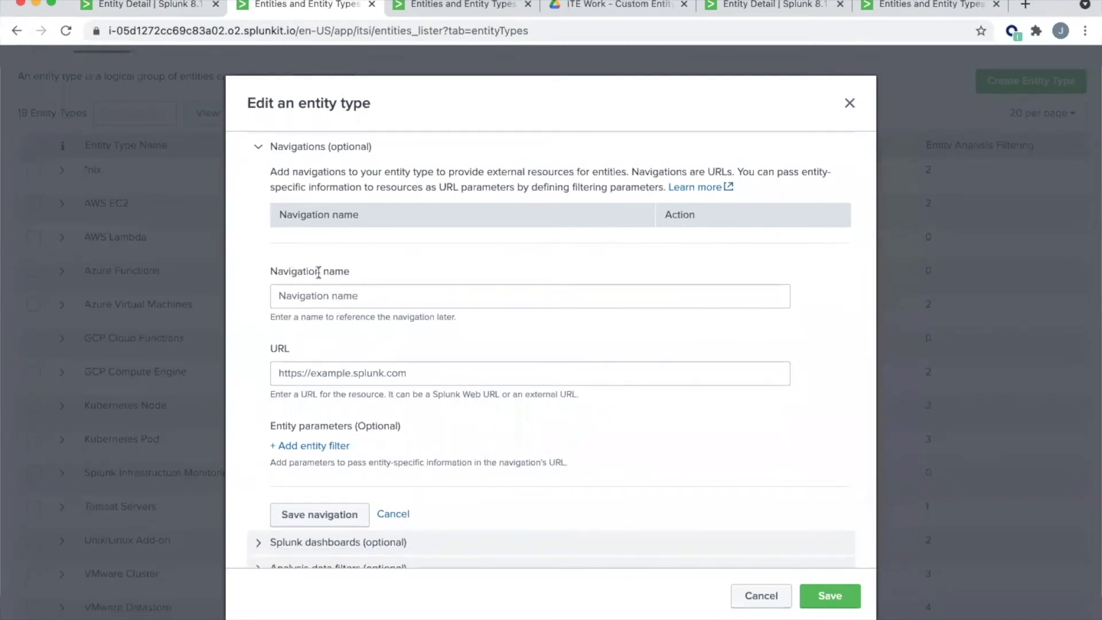
left_click(140, 6)
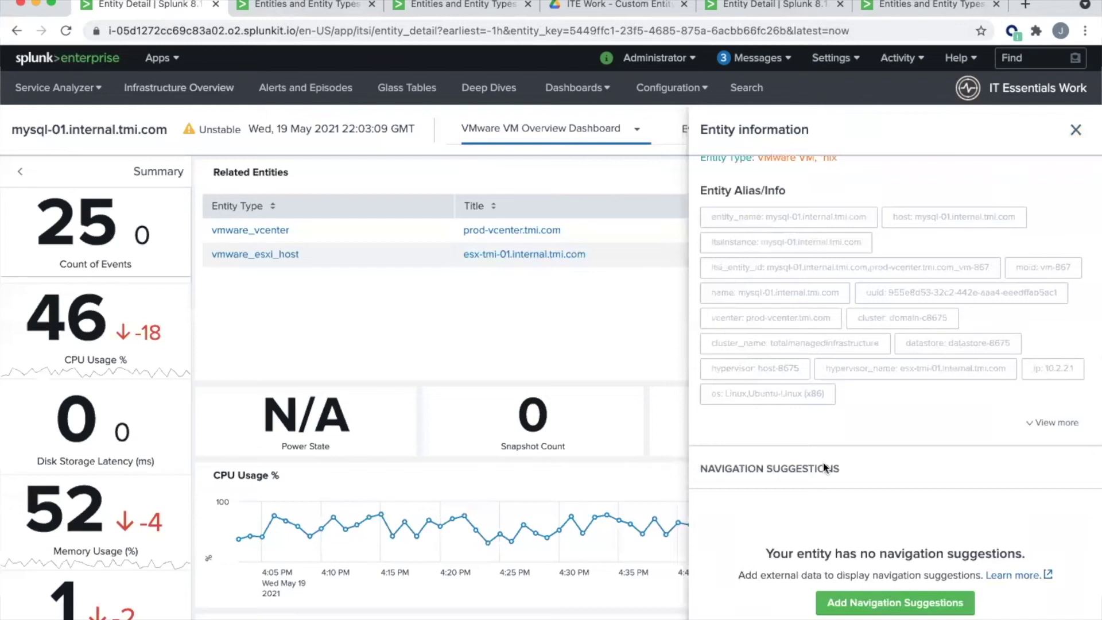
left_click(641, 127)
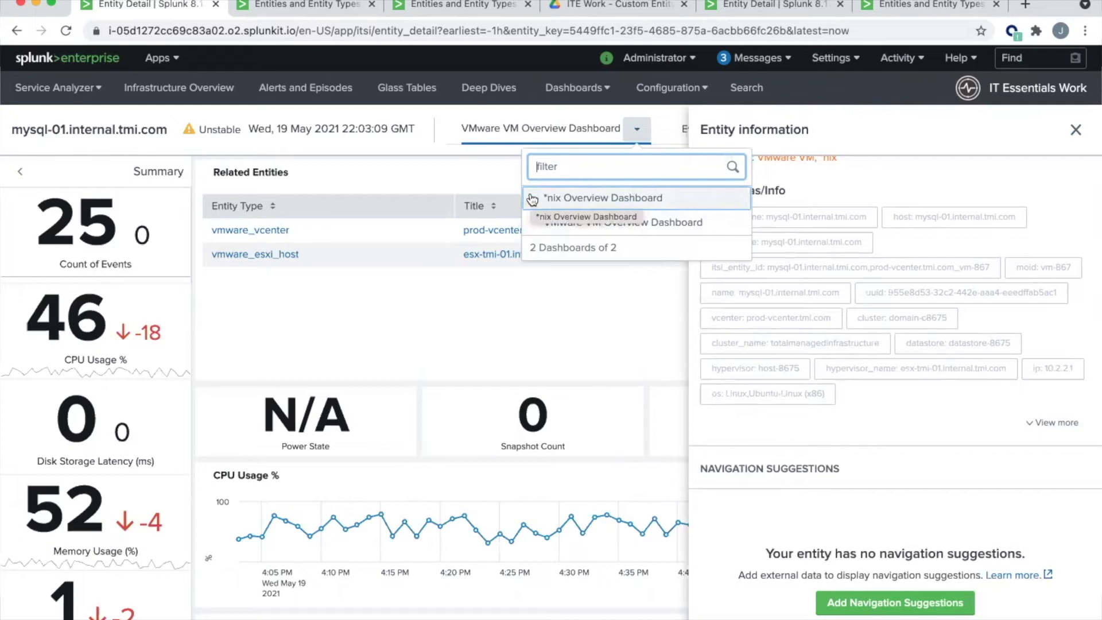
Expand the editor's Splunk dashboards and Analysis data filters sections, then close mysql-01's info panel
left_click(306, 5)
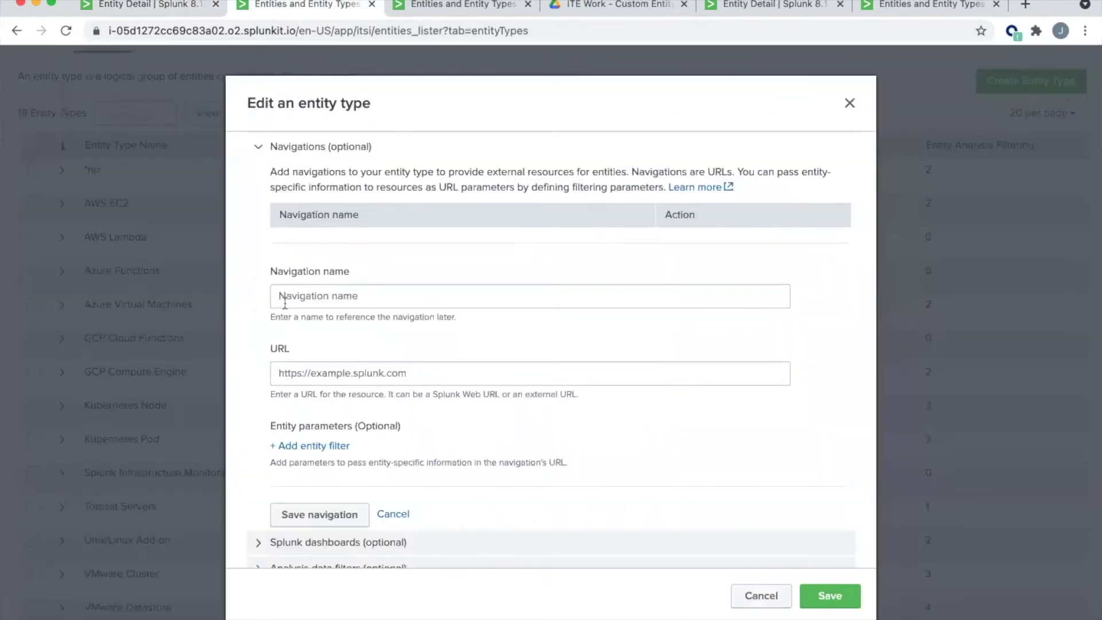
left_click(255, 539)
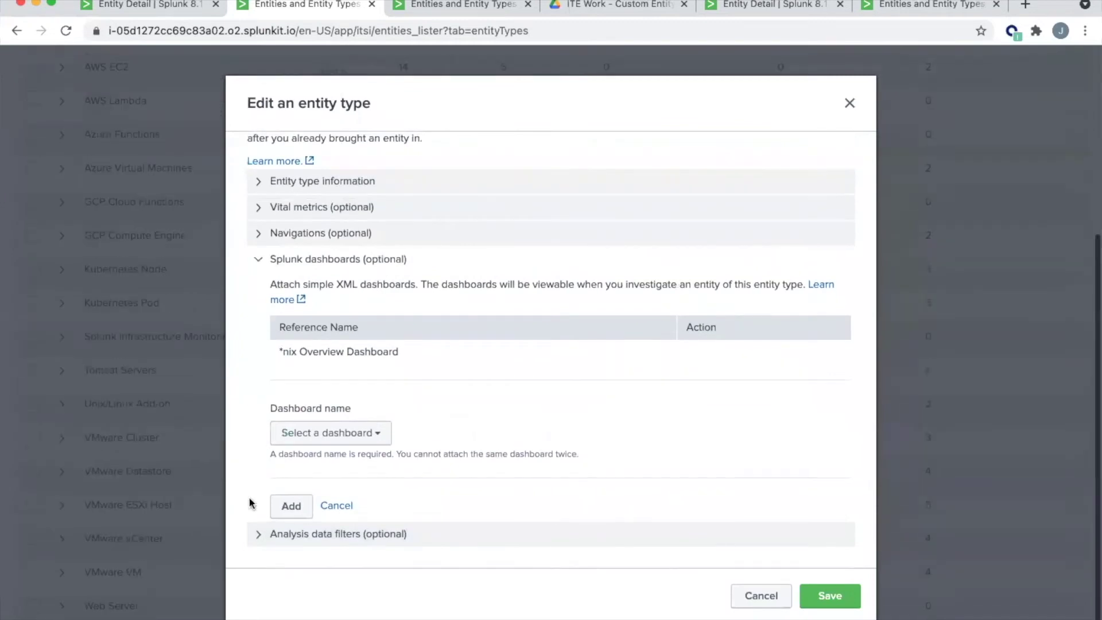
left_click(260, 535)
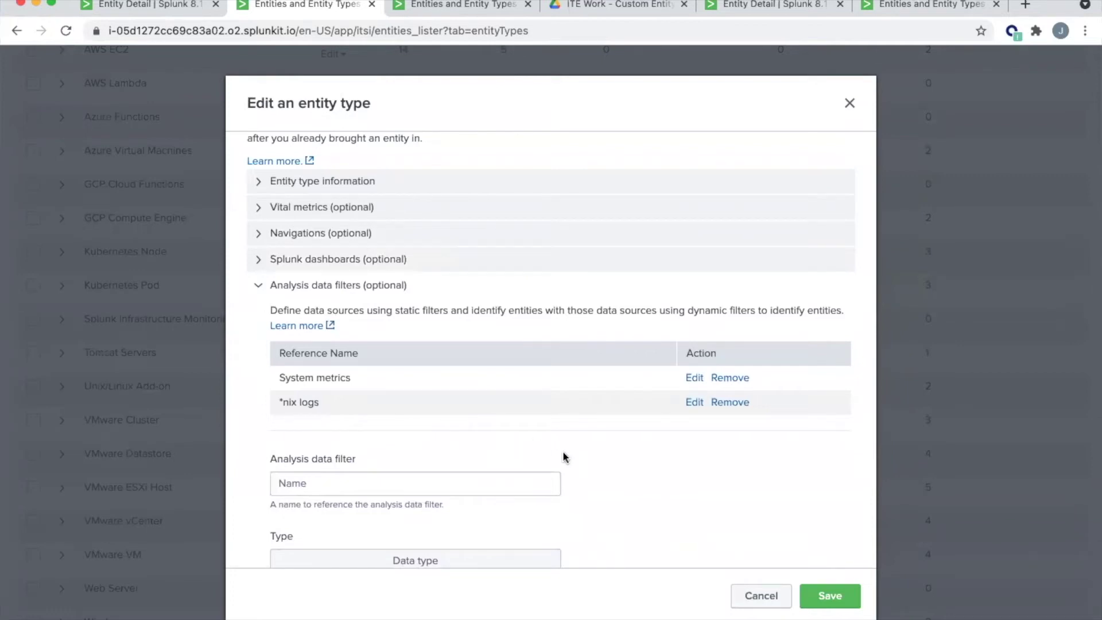
left_click(114, 7)
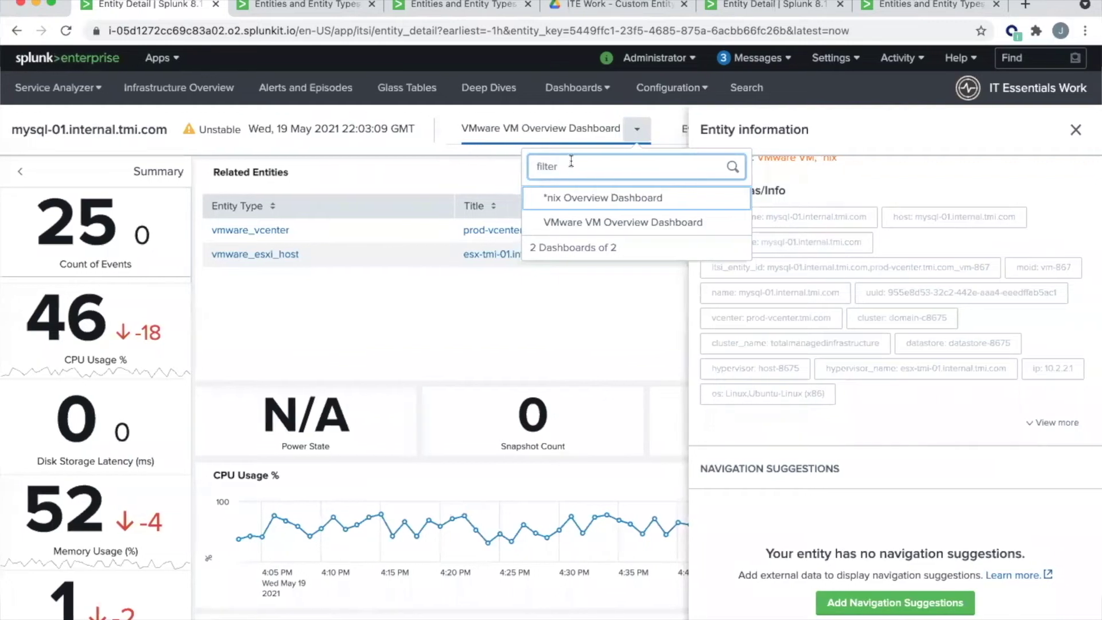
left_click(1071, 133)
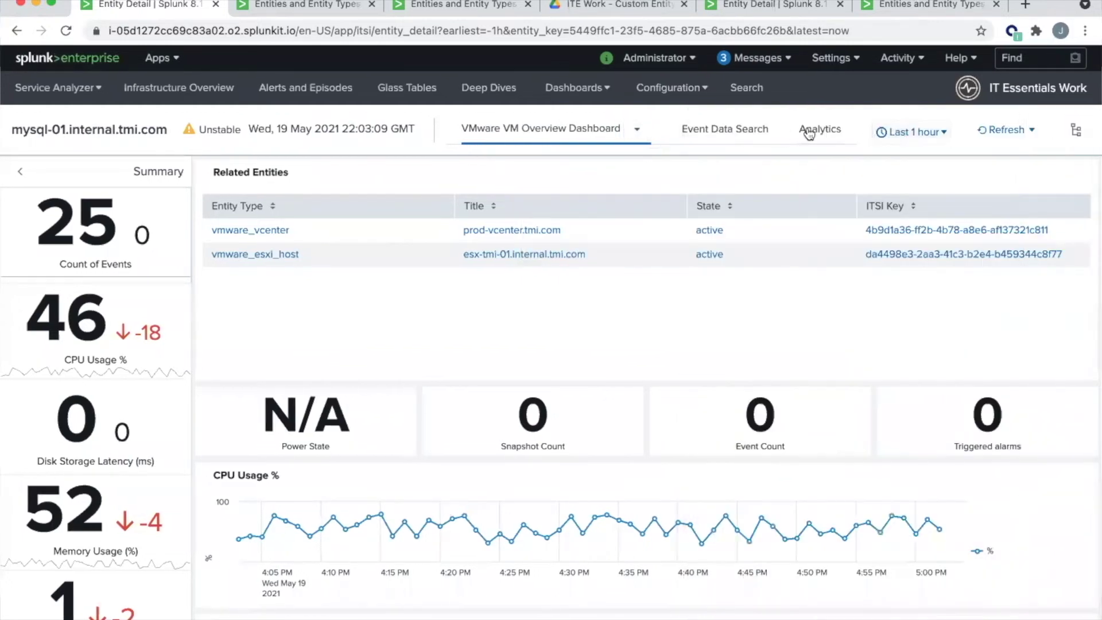
Open mysql-01's Analytics view and expand its Metrics and Events sourcetype lists
left_click(820, 132)
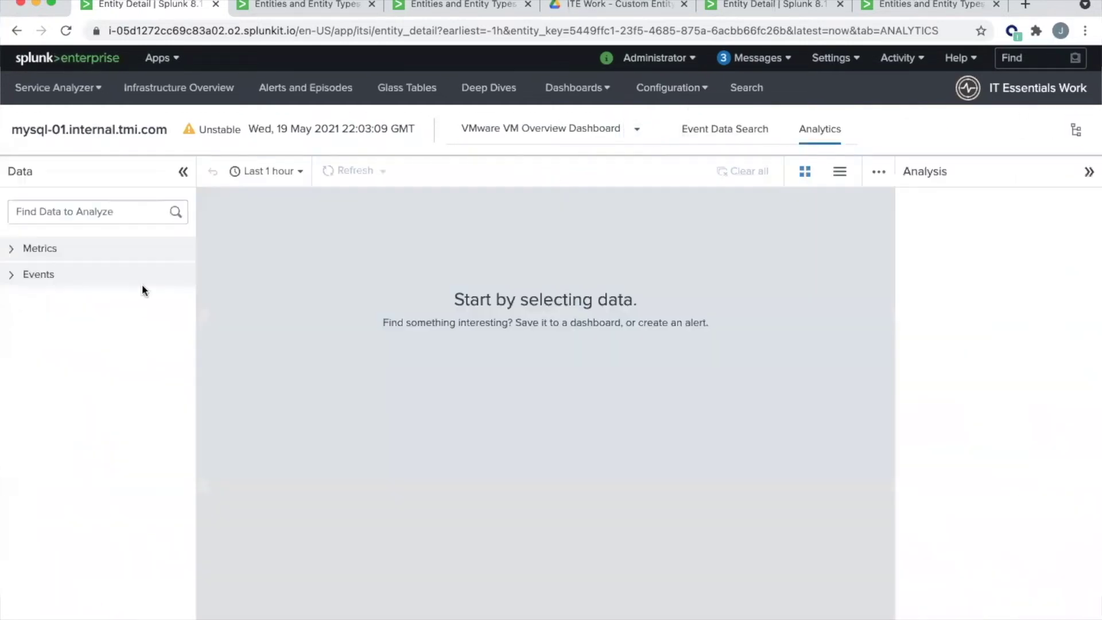
left_click(68, 255)
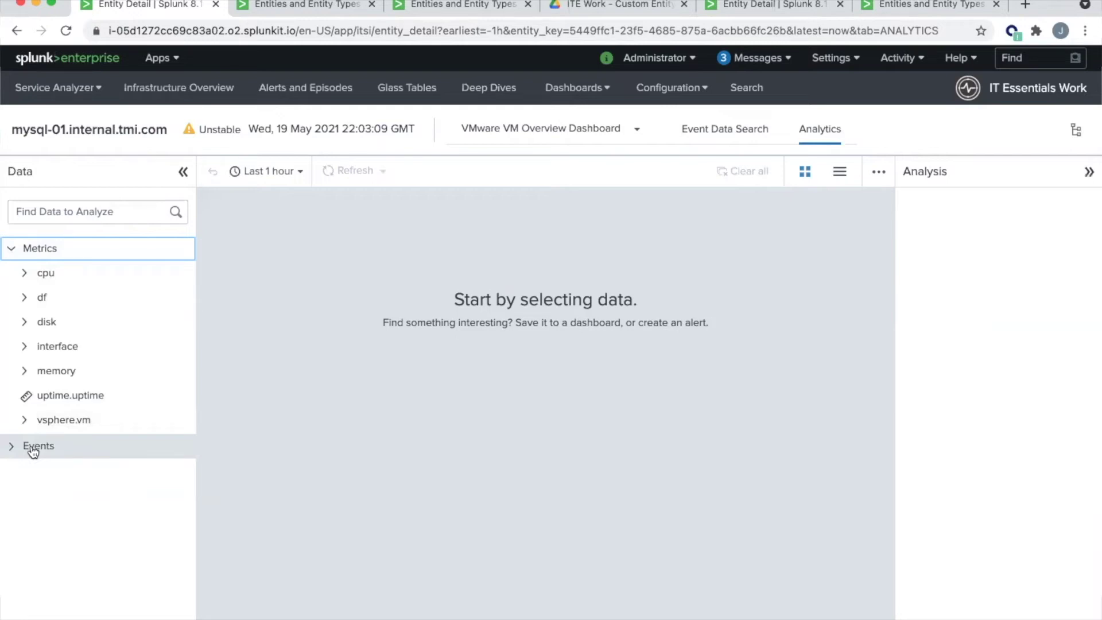
left_click(32, 448)
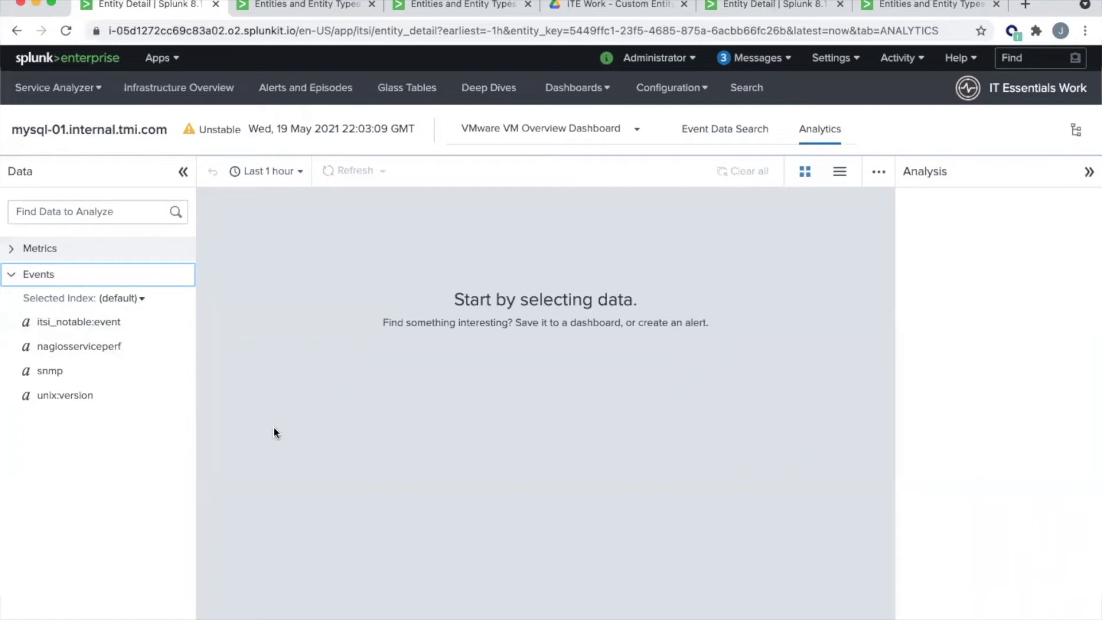
left_click(302, 2)
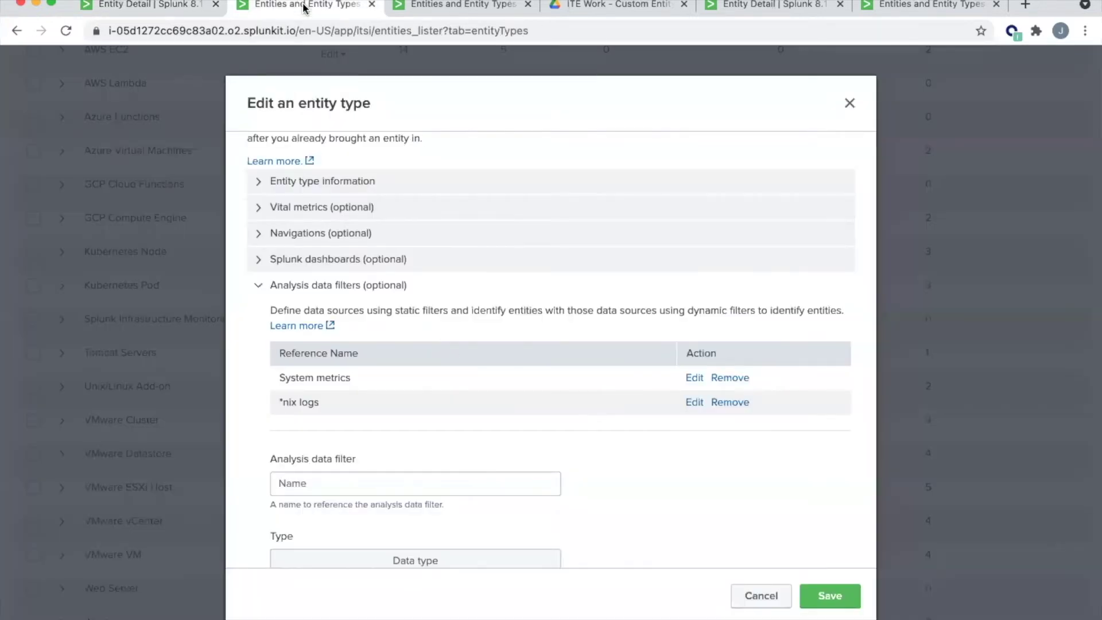
Close the current entity type editor and begin creating a new entity type
left_click(849, 104)
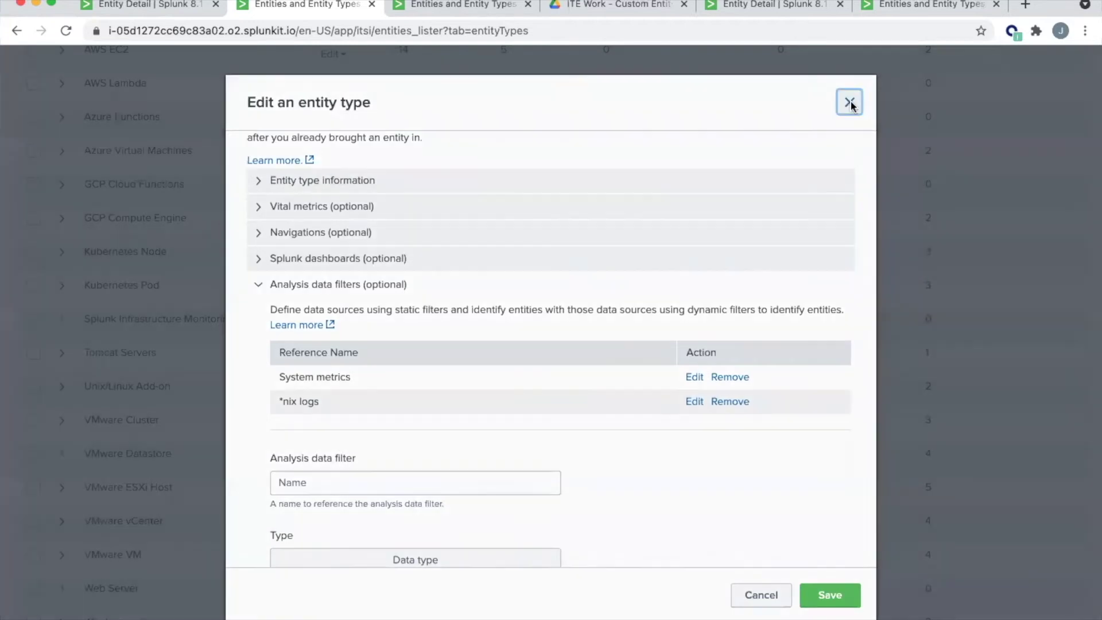
scroll(679, 213, "up", 5)
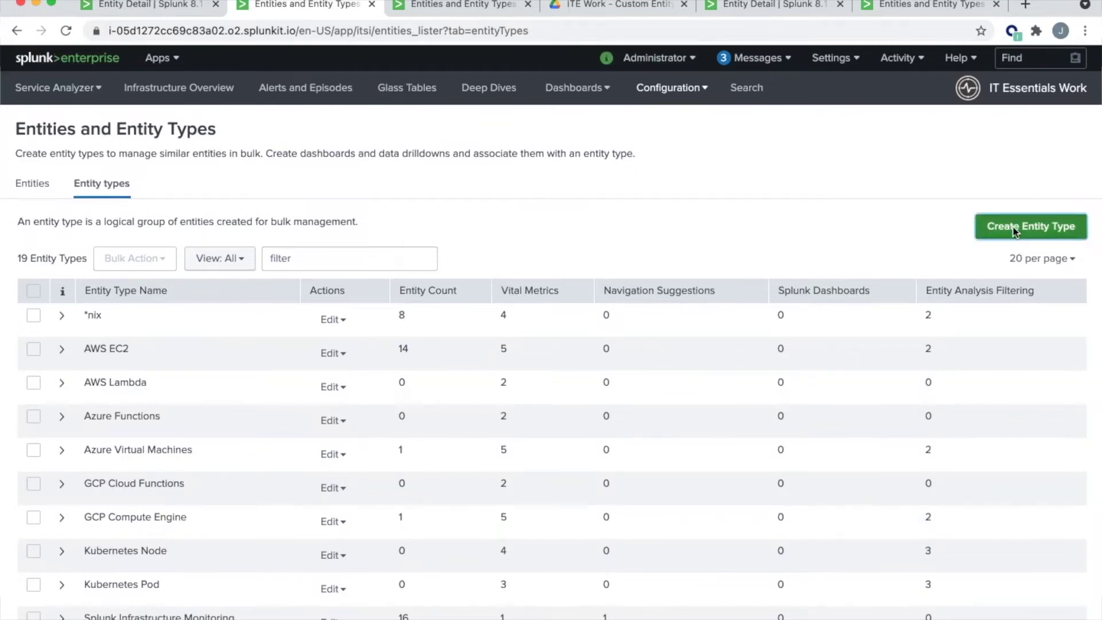
left_click(1015, 232)
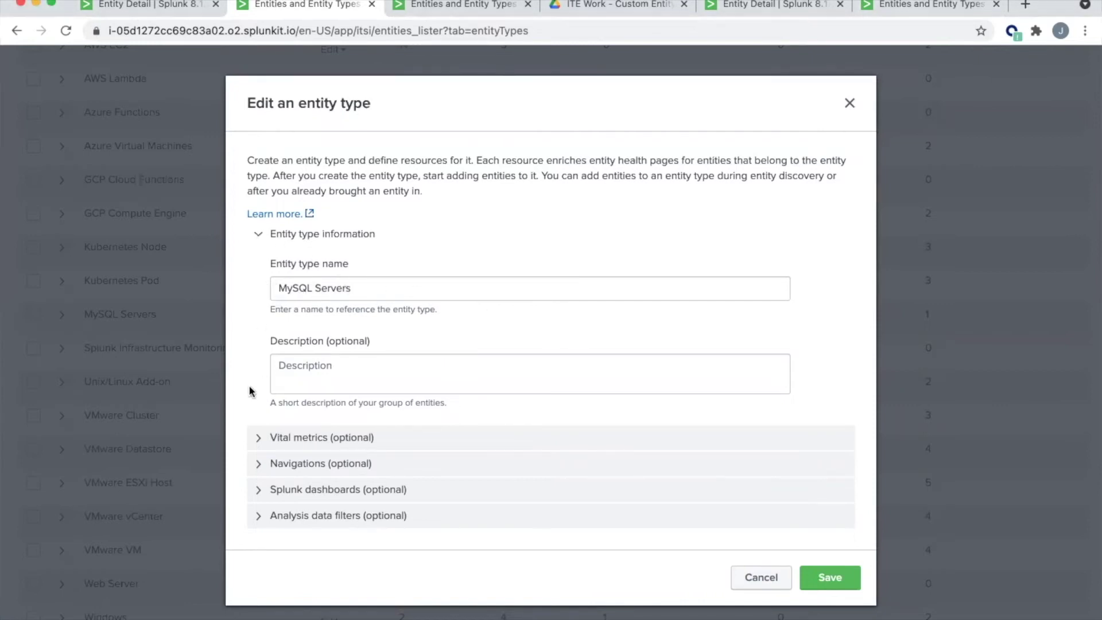
left_click(257, 440)
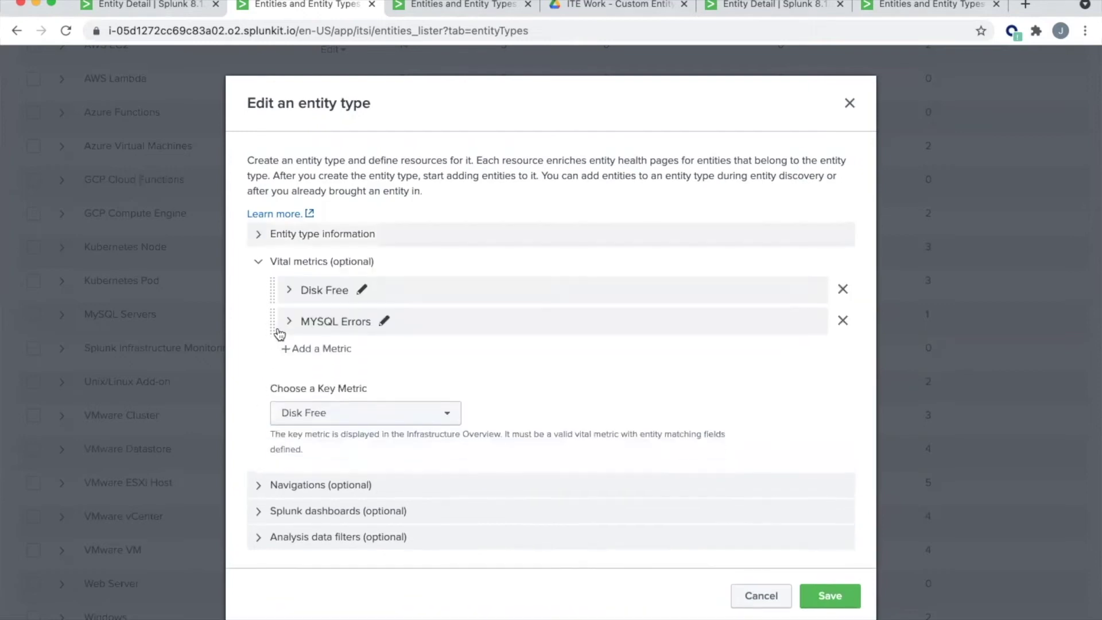
left_click(287, 294)
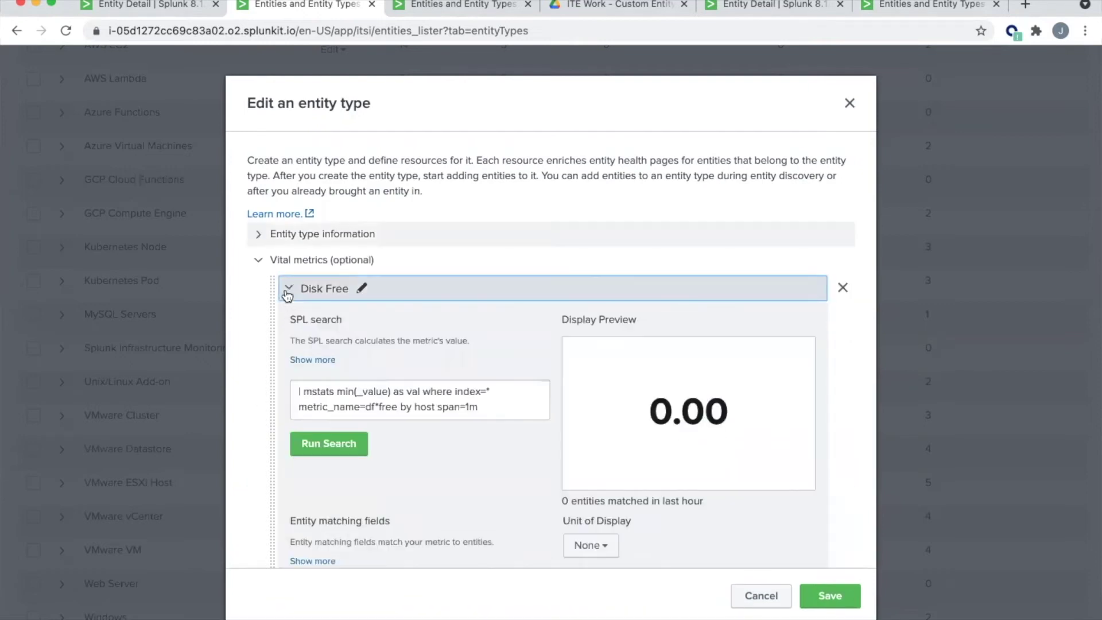
scroll(288, 295, "down", 2)
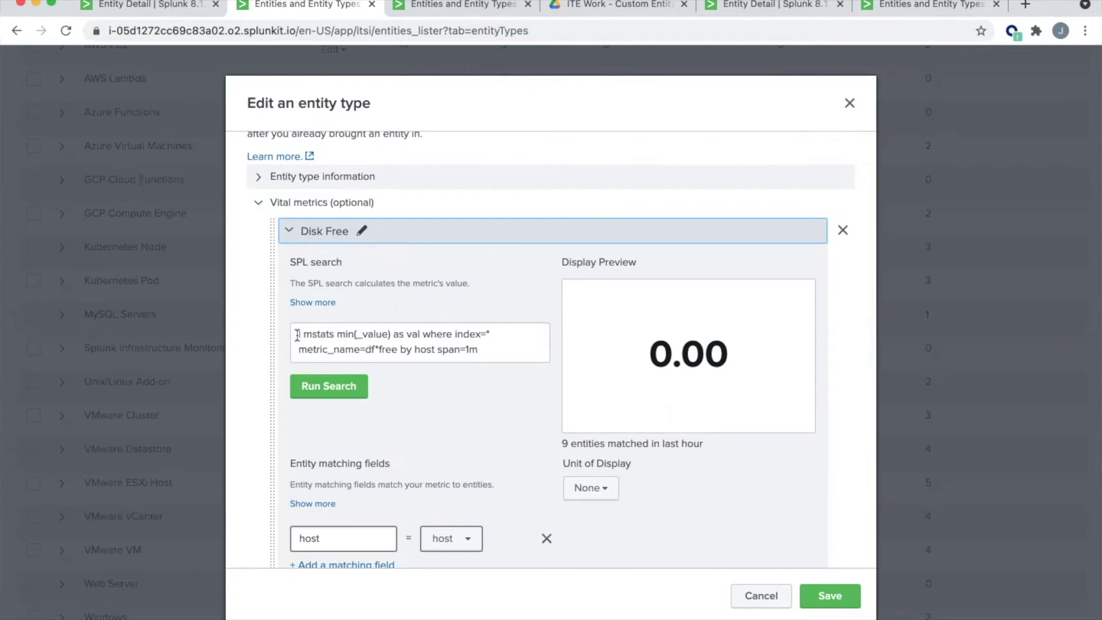
left_click_drag(298, 334, 491, 366)
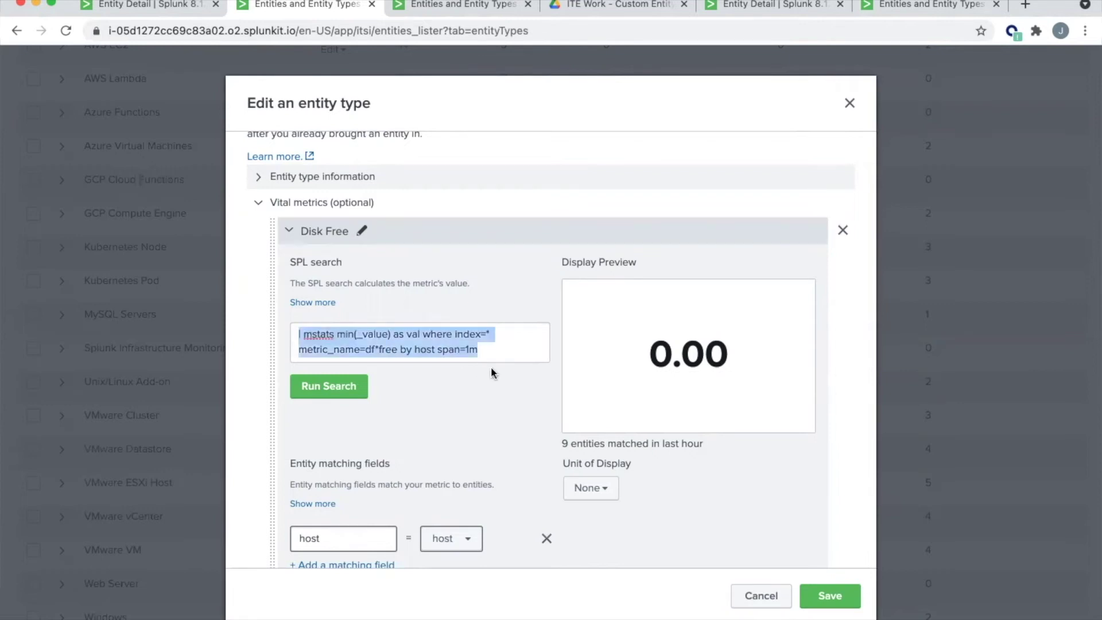
left_click(339, 337)
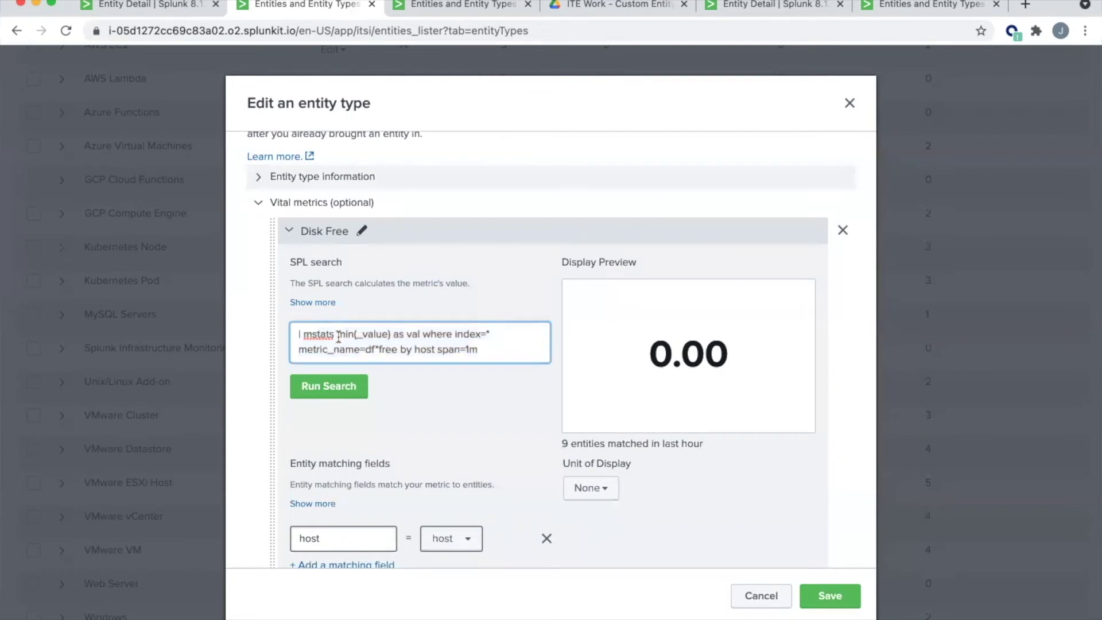
left_click_drag(338, 337, 419, 336)
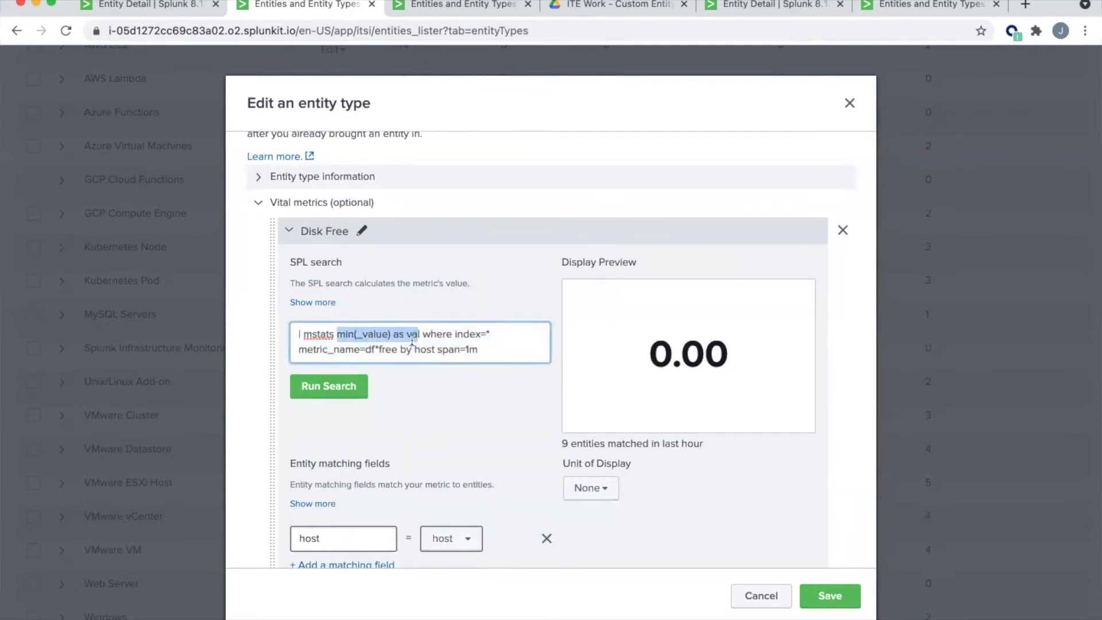
left_click(405, 336)
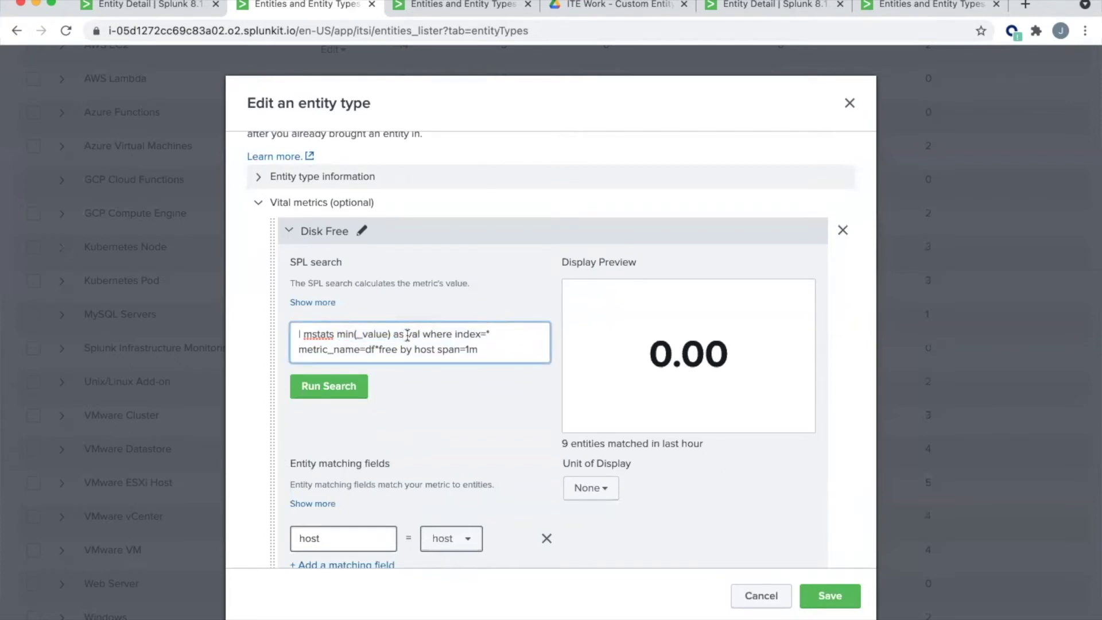
left_click_drag(407, 335, 422, 336)
Review the Disk Free query's index=*, metric_name=df*free and by host span=1m parts, then preview it at 100.00
left_click_drag(453, 334, 502, 335)
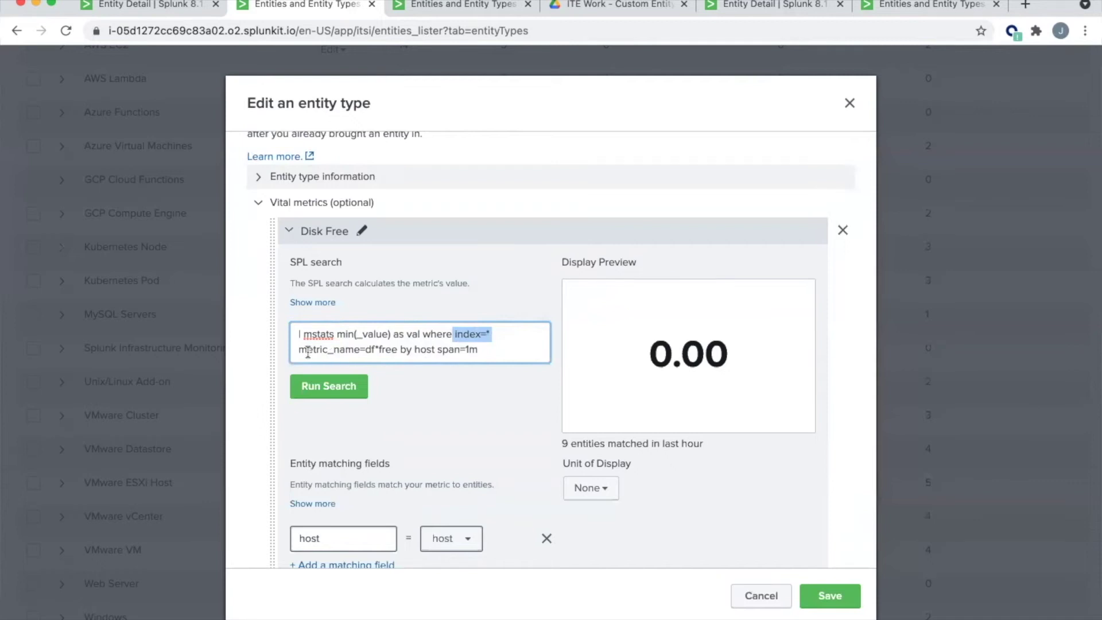
left_click_drag(296, 349, 397, 353)
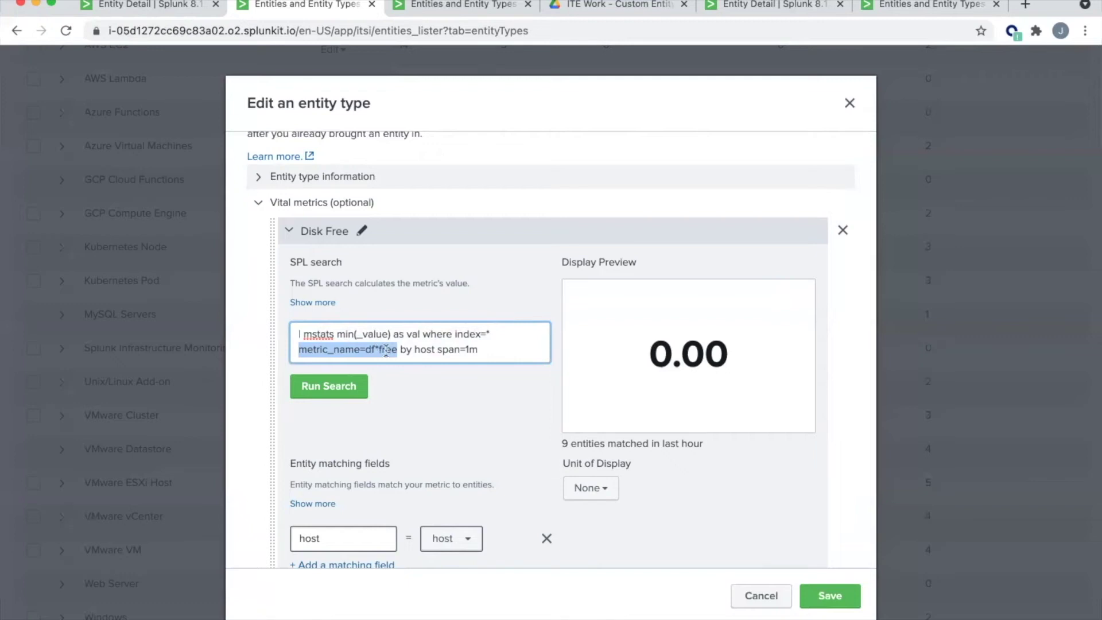
key("Right")
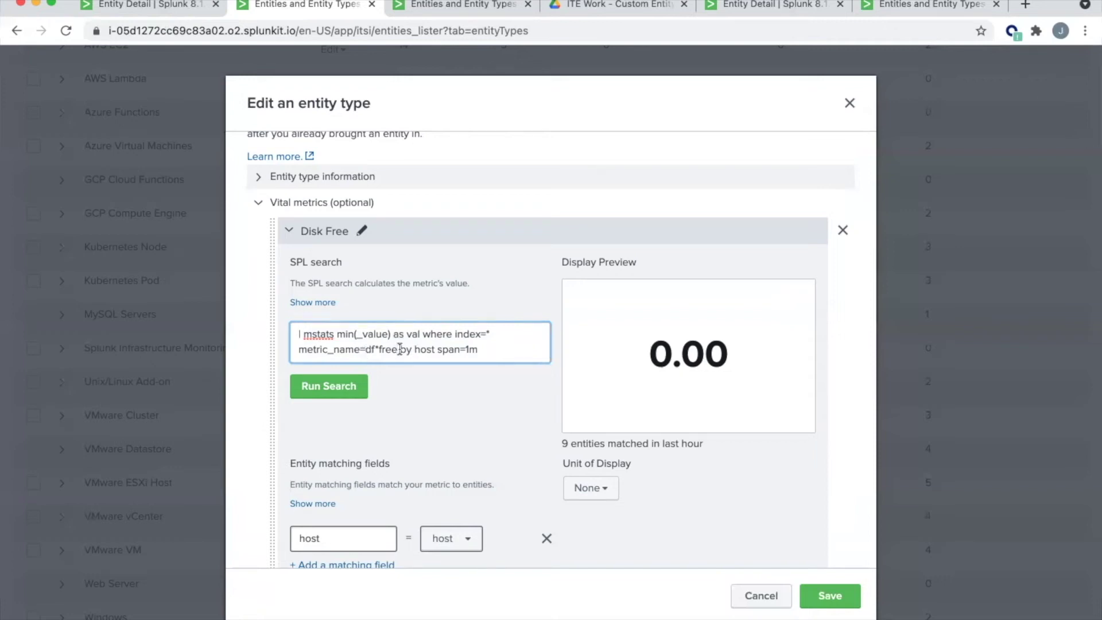
left_click_drag(400, 349, 512, 347)
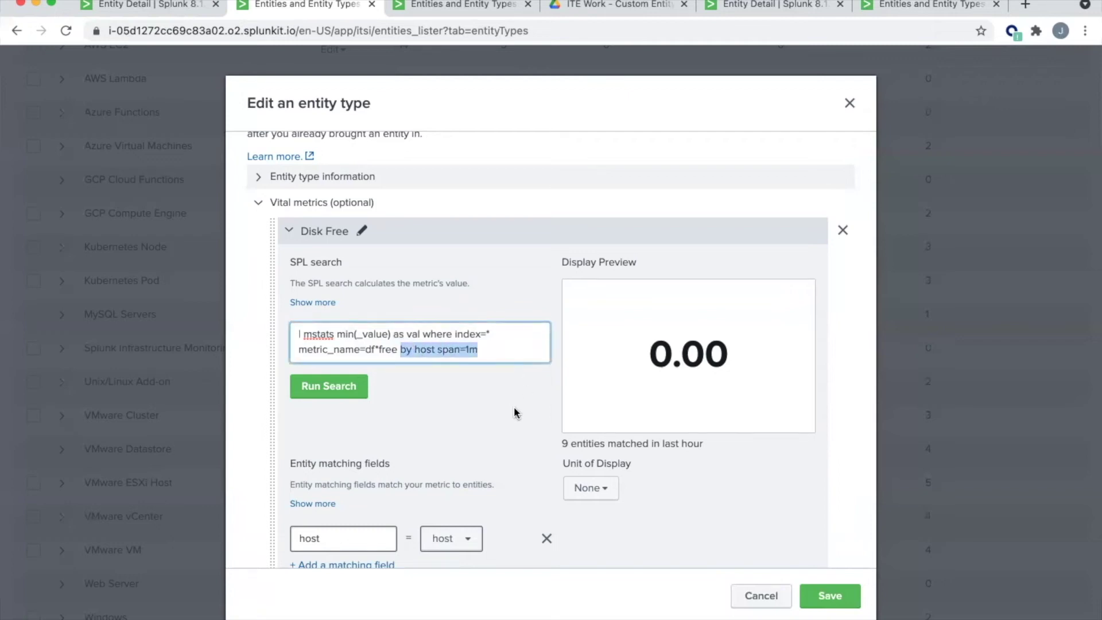
double_click(427, 349)
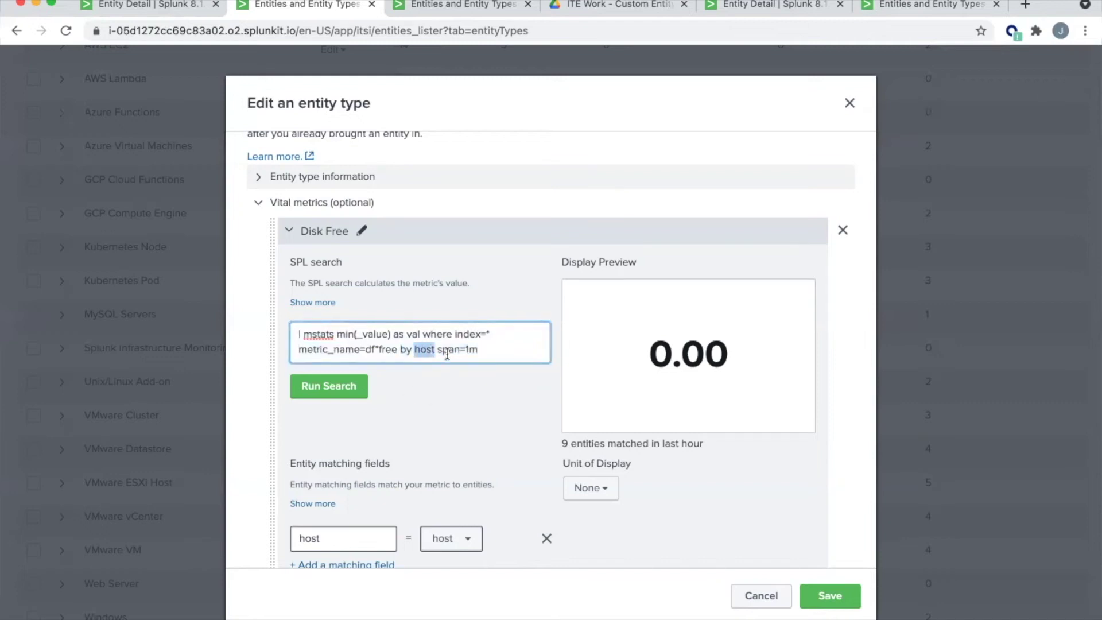
left_click_drag(436, 349, 511, 358)
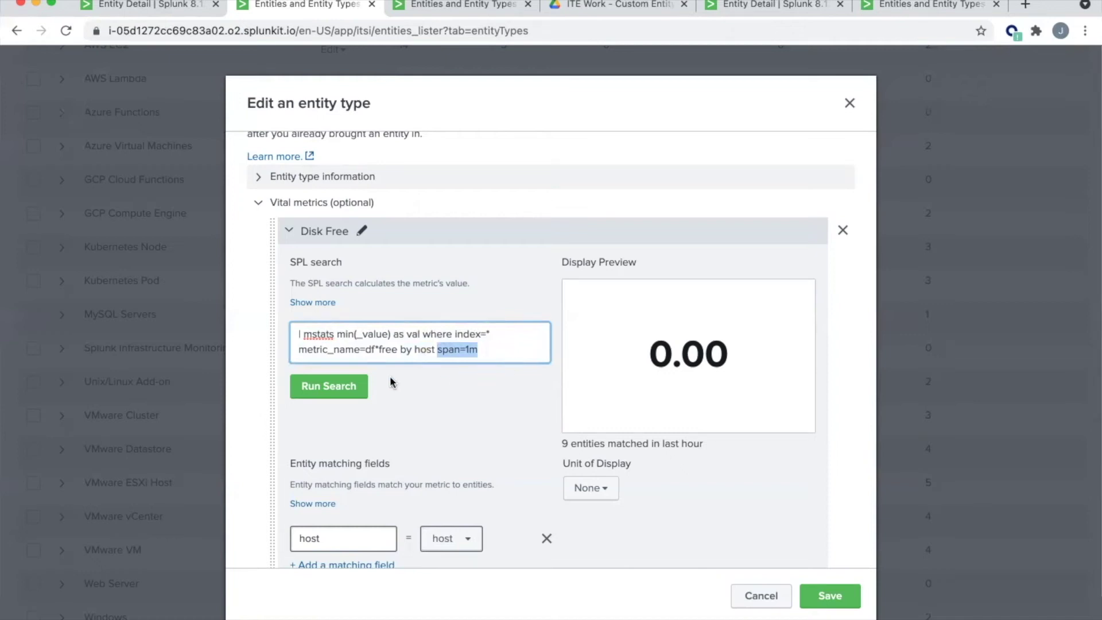
left_click(344, 390)
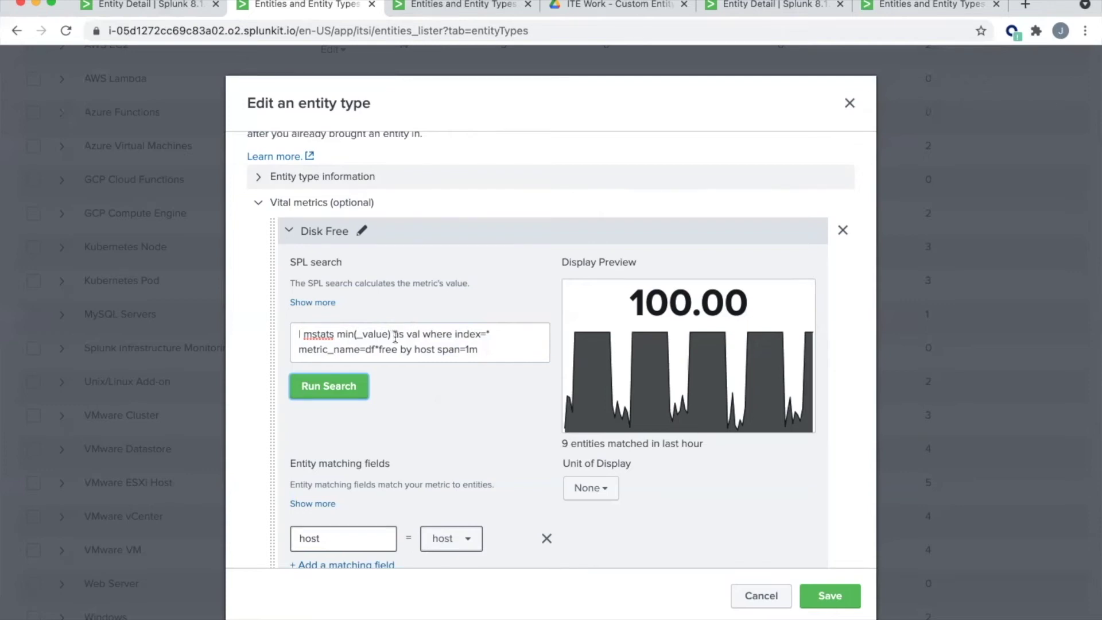
Review the val result and the by host span=1m clause of the Disk Free search
double_click(413, 333)
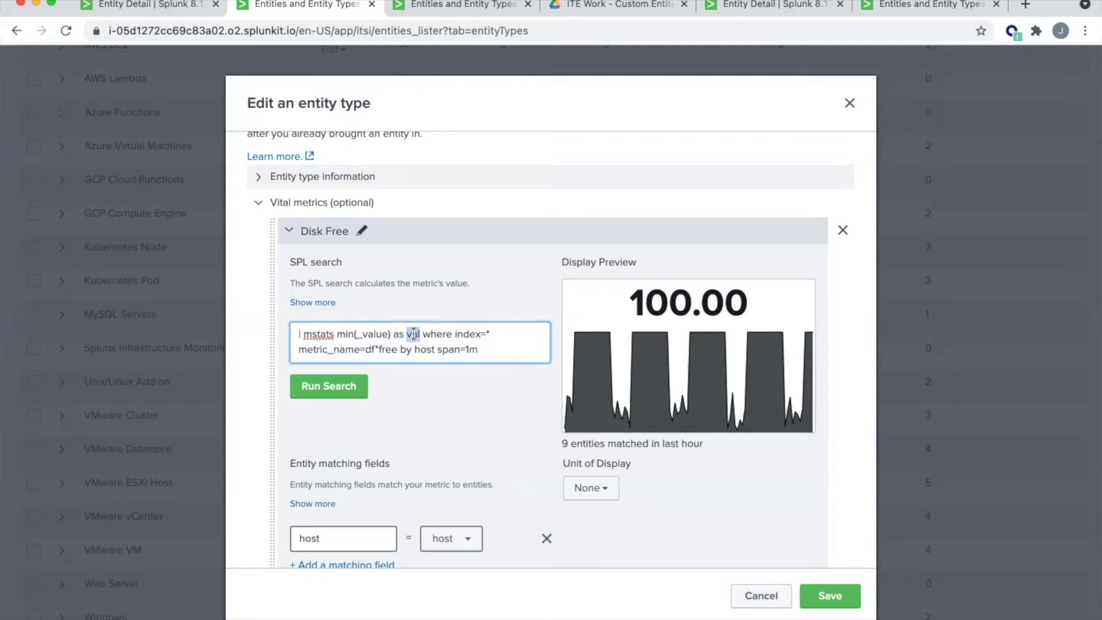
left_click(400, 349)
left_click_drag(400, 349, 528, 351)
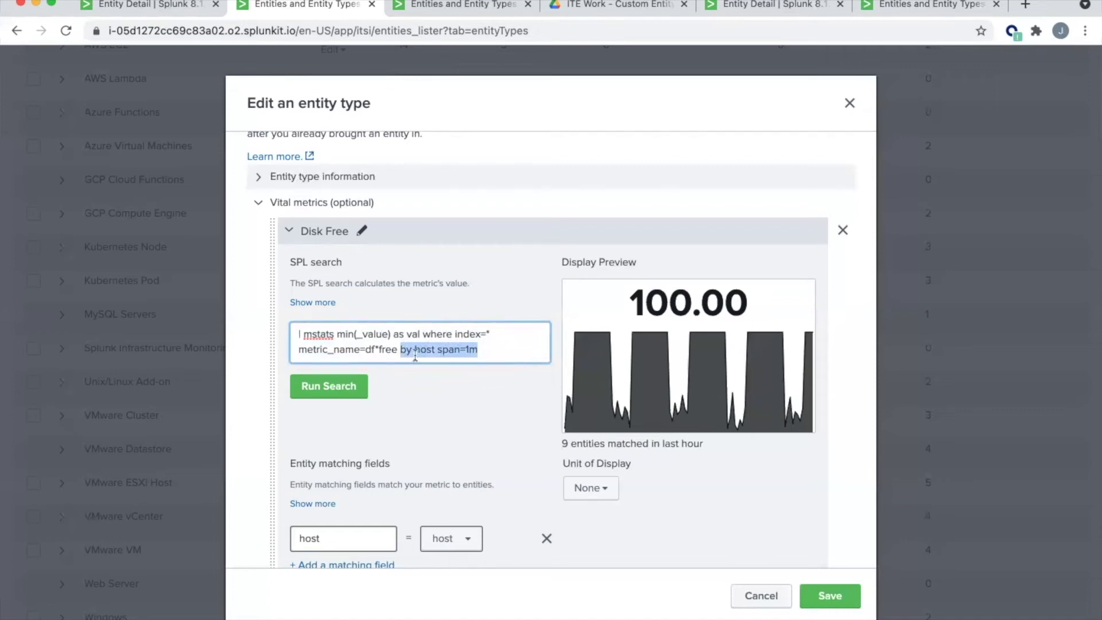
scroll(423, 343, "down", 2)
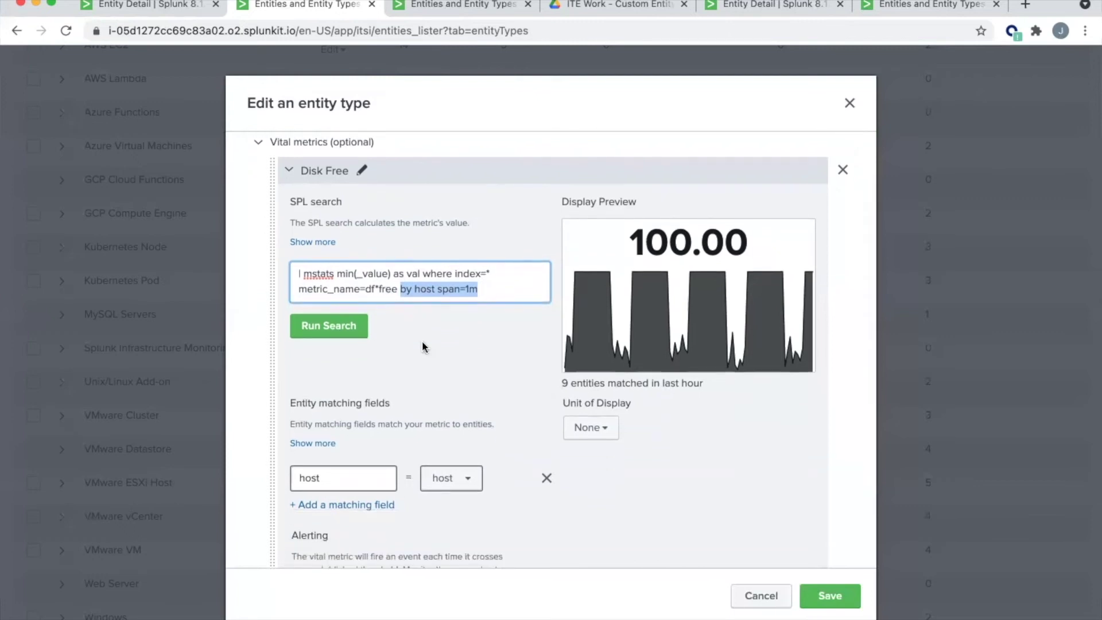
scroll(422, 342, "down", 1)
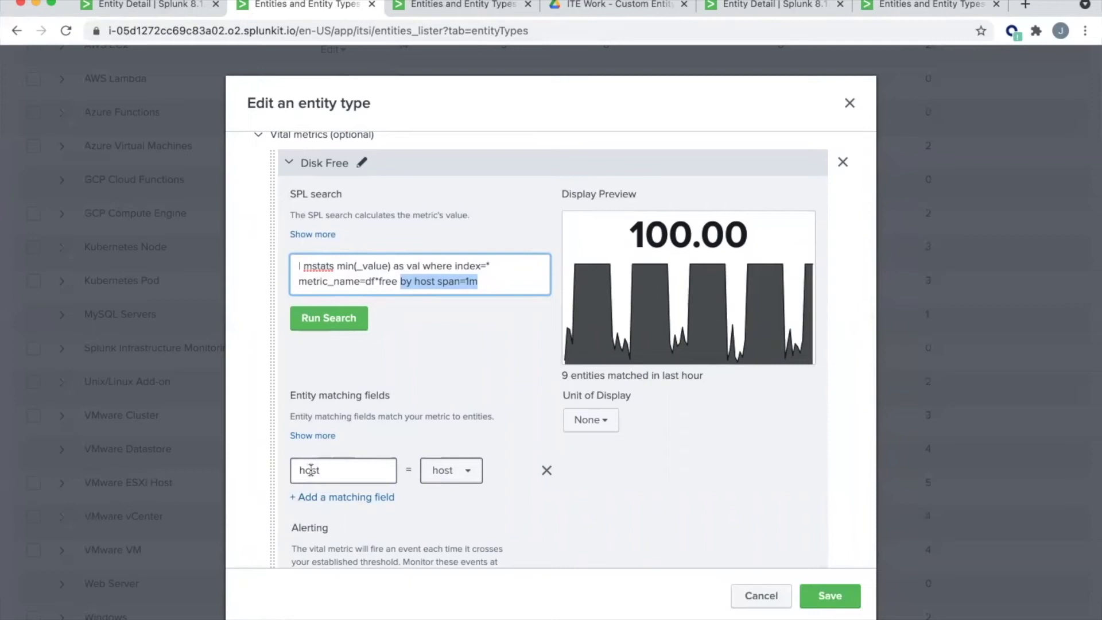
double_click(418, 282)
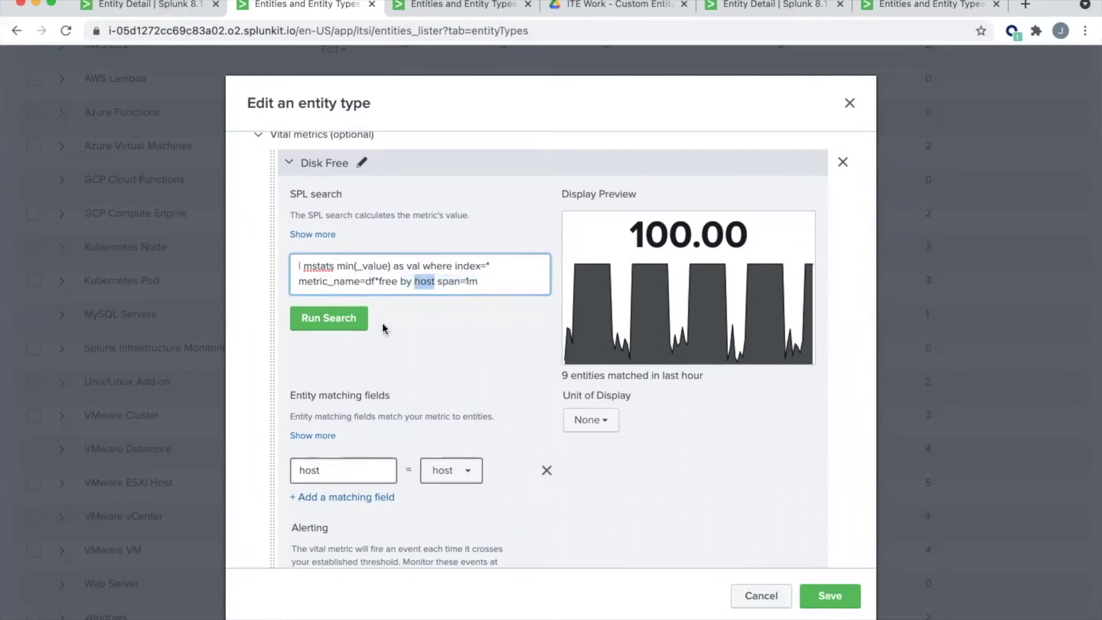
Keep host = host as the entity matching field and collapse the Disk Free metric
double_click(311, 470)
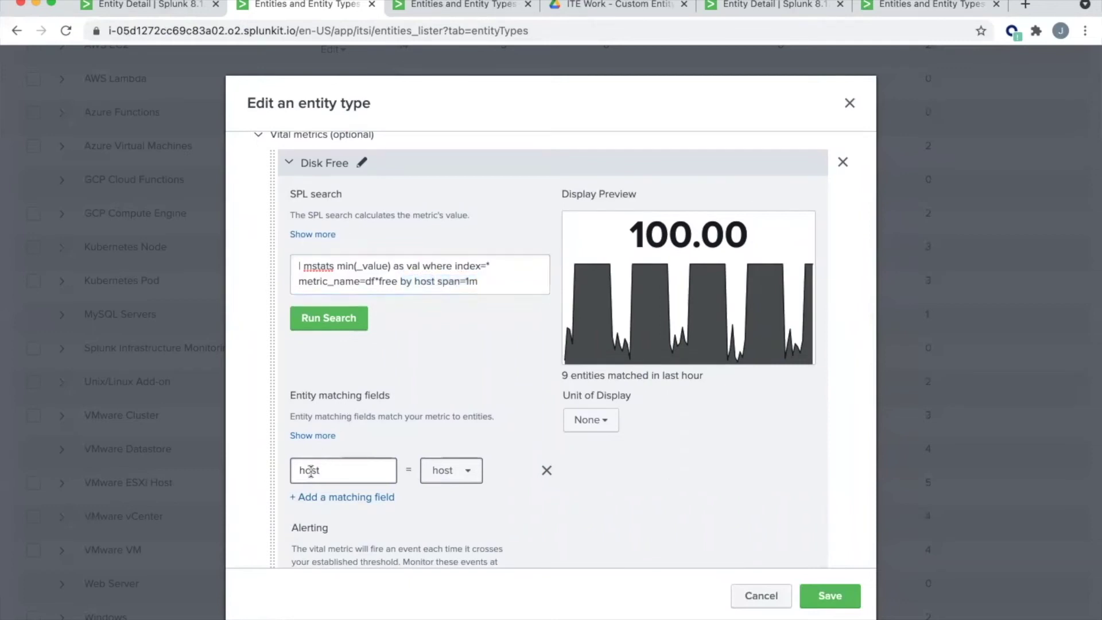
left_click(441, 470)
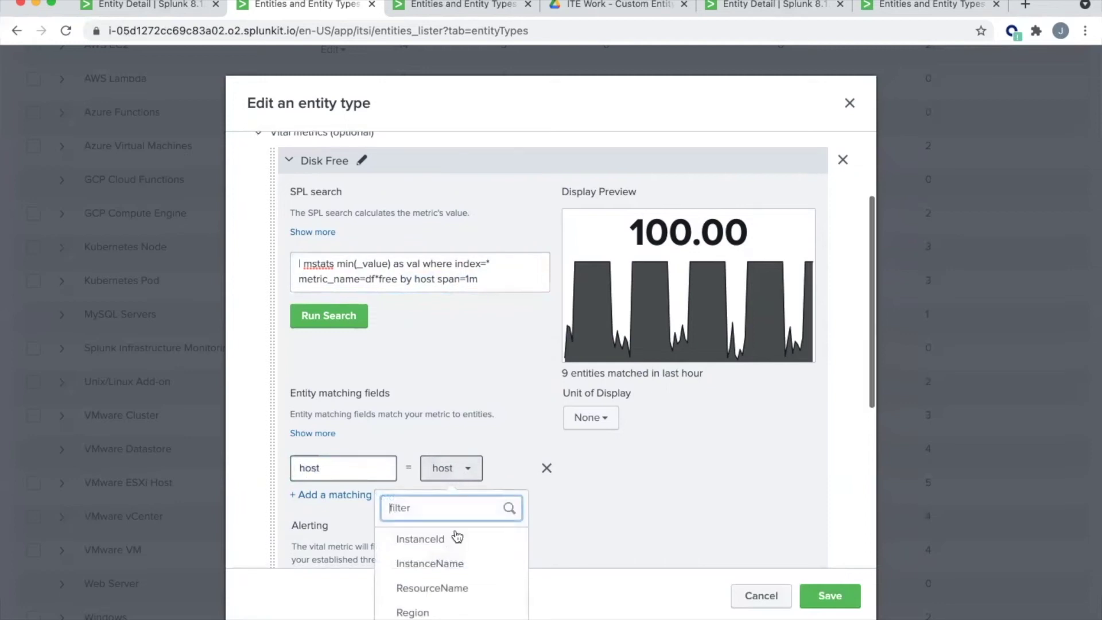
scroll(457, 539, "down", 6)
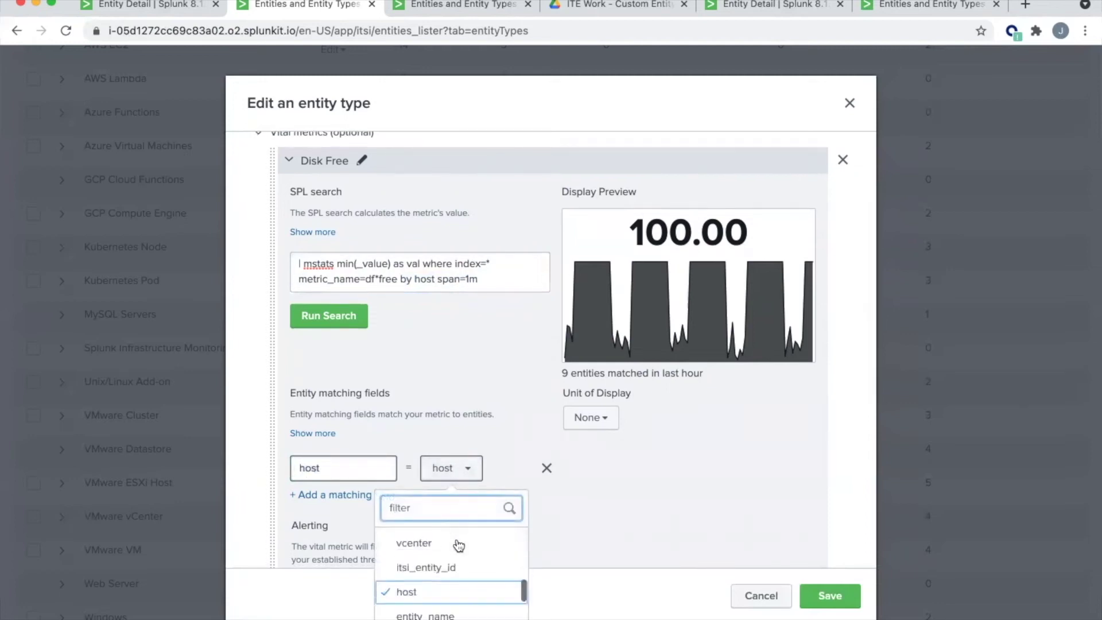
left_click(423, 591)
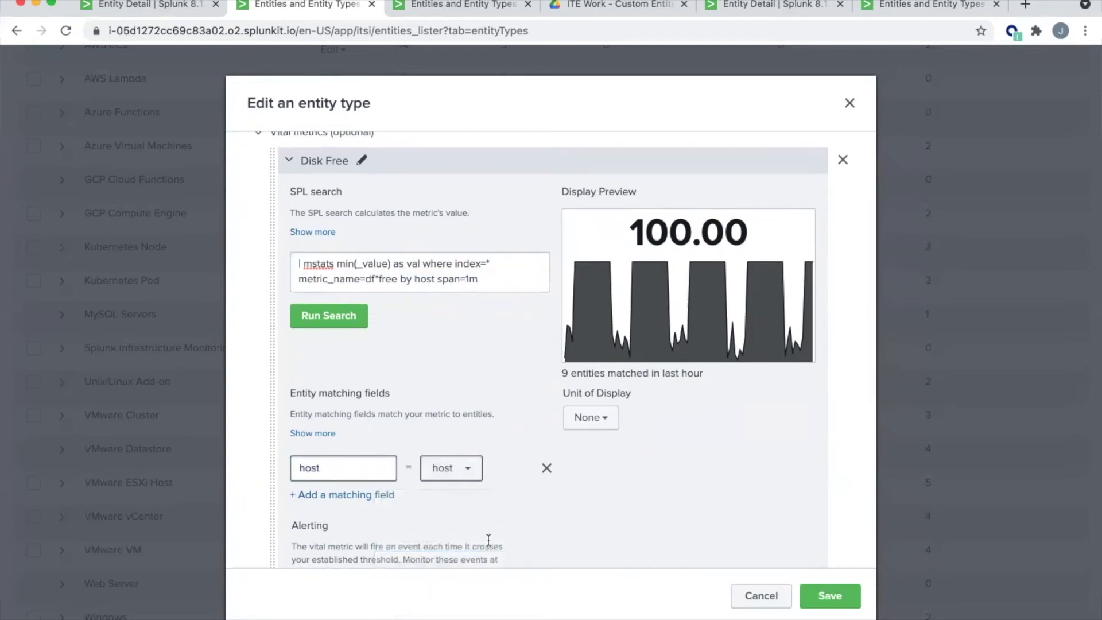
scroll(410, 489, "down", 1)
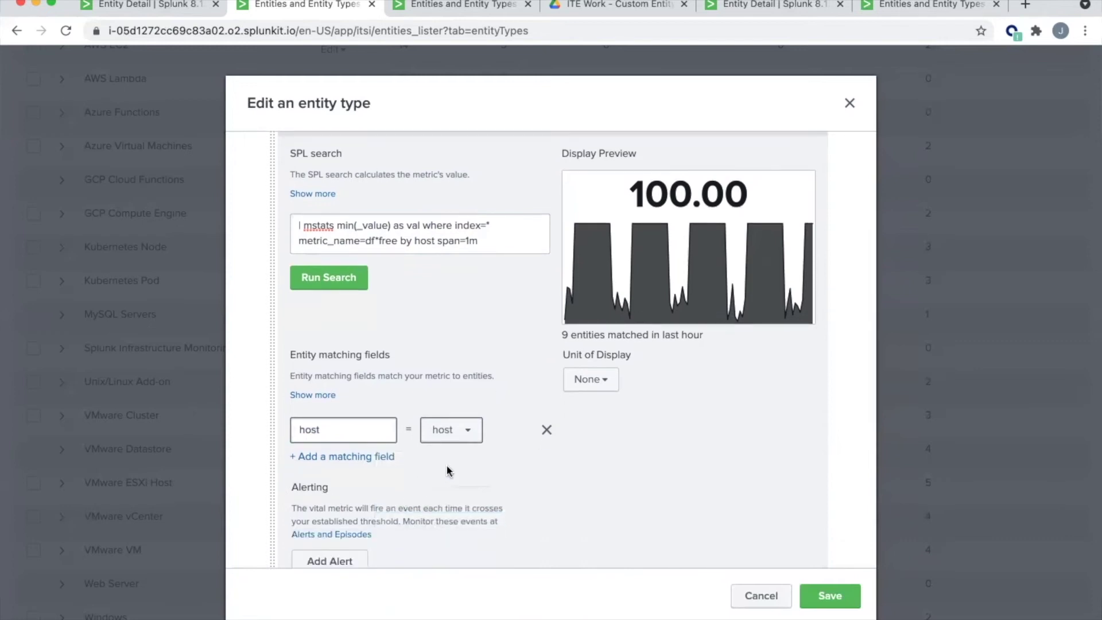
scroll(448, 471, "down", 2)
scroll(448, 471, "up", 4)
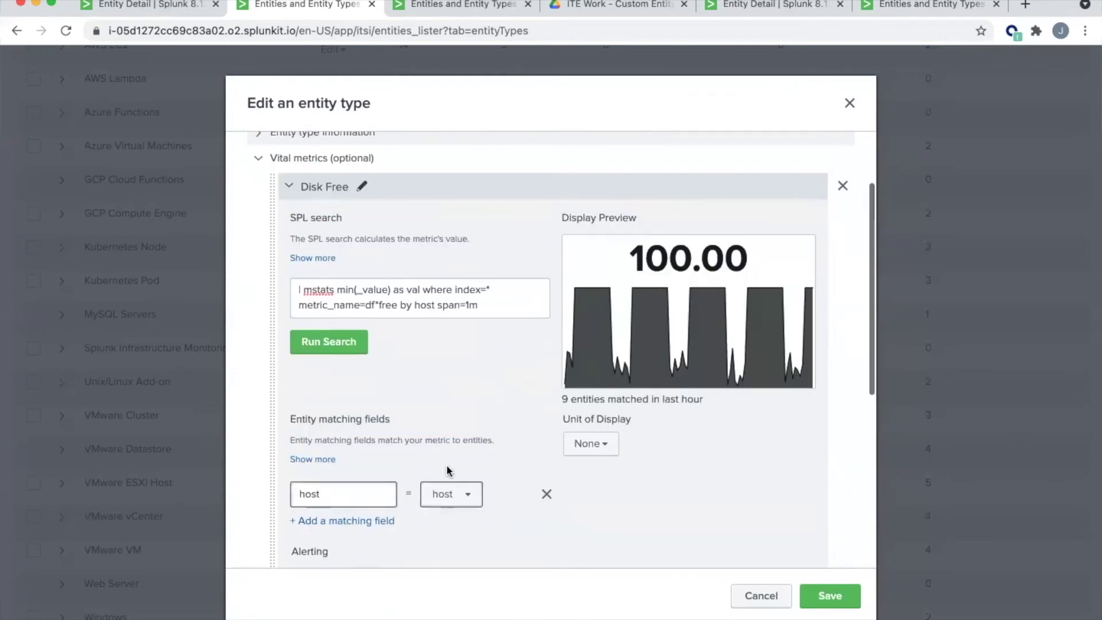
scroll(447, 468, "up", 1)
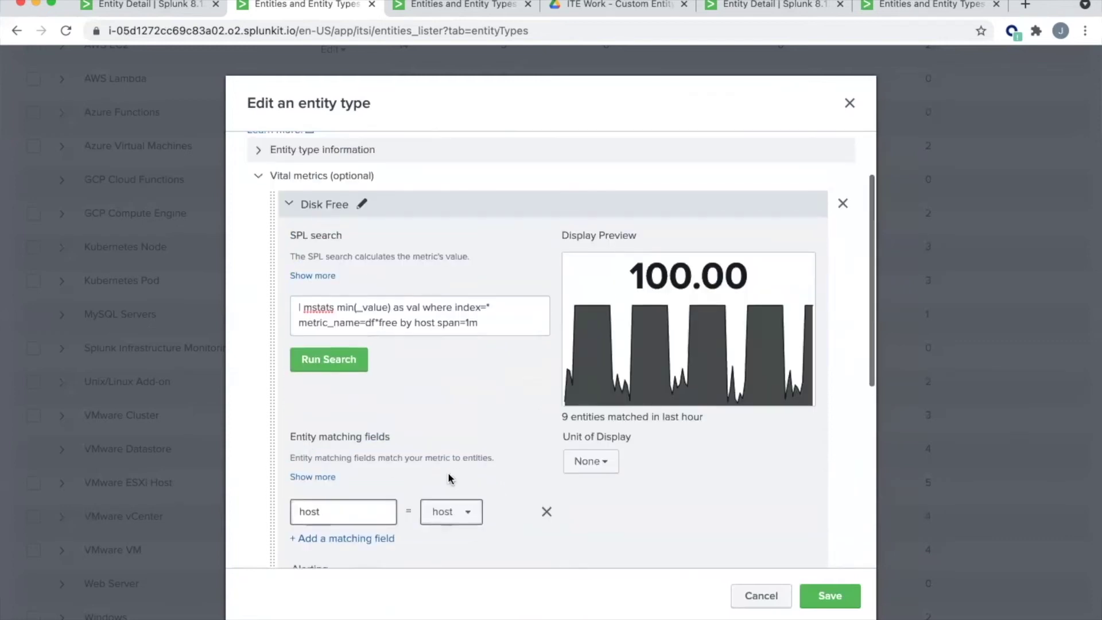
left_click(289, 208)
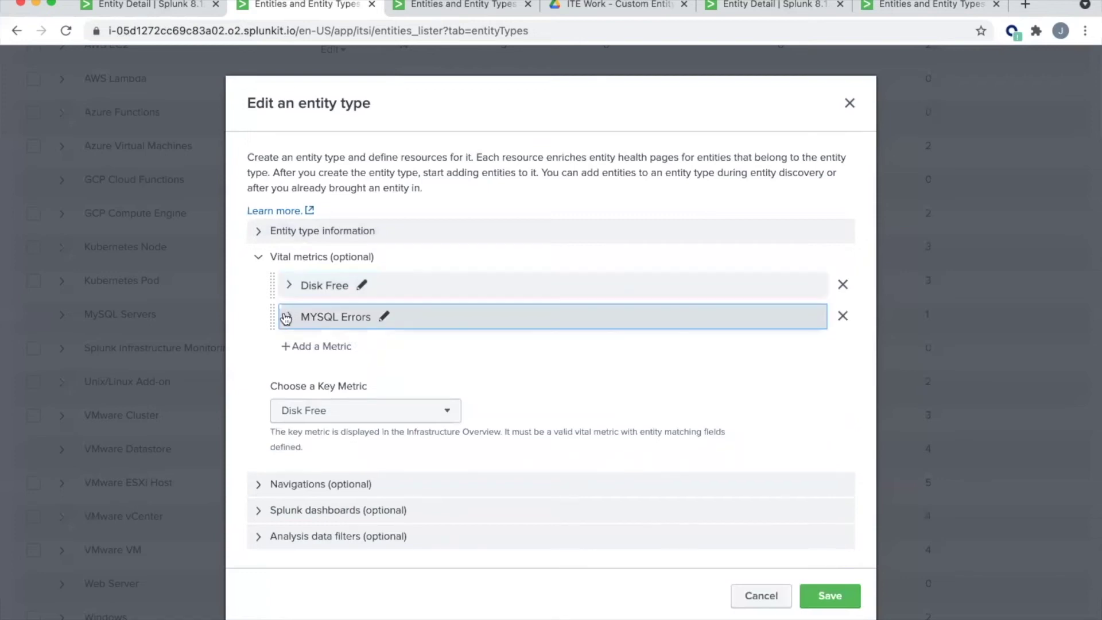
Expand the MYSQL Errors metric and select its name for review
left_click(289, 316)
scroll(459, 406, "down", 1)
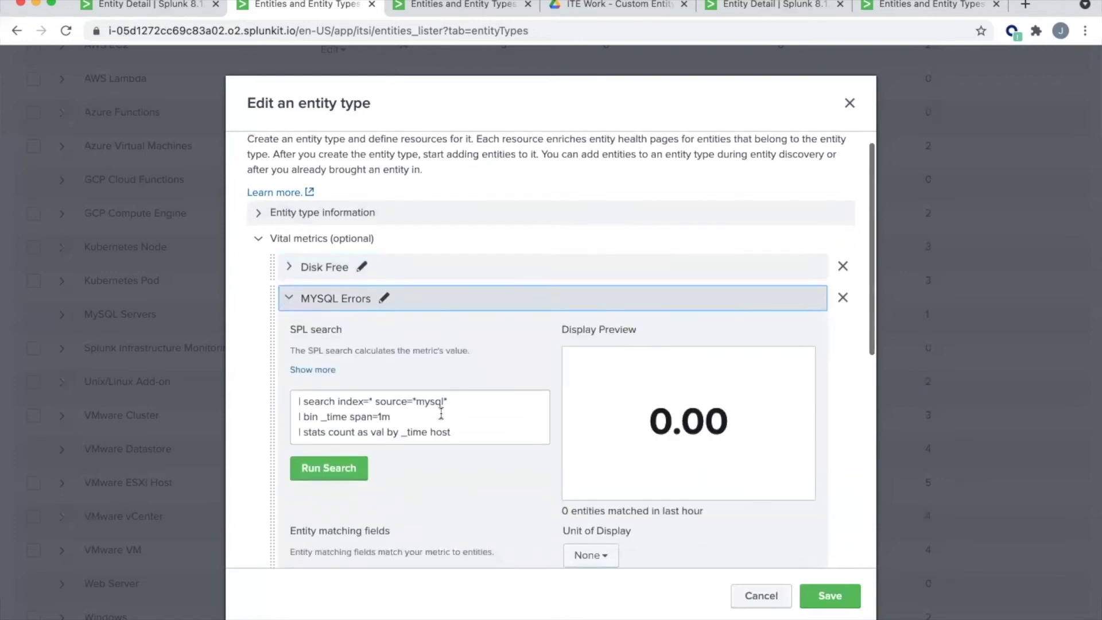
left_click(385, 299)
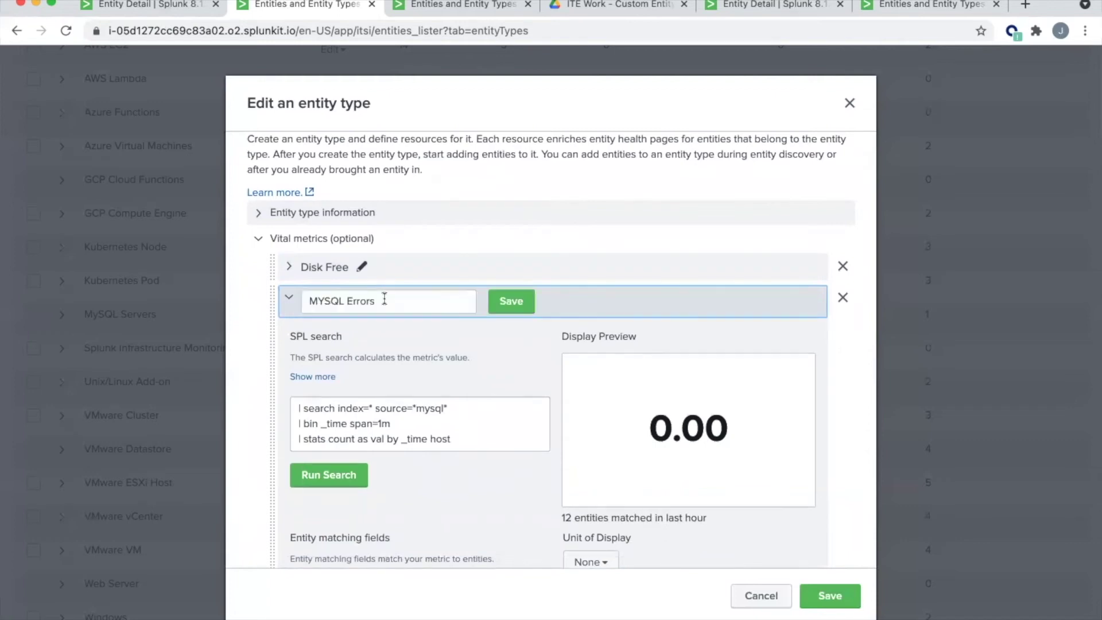
left_click(394, 300)
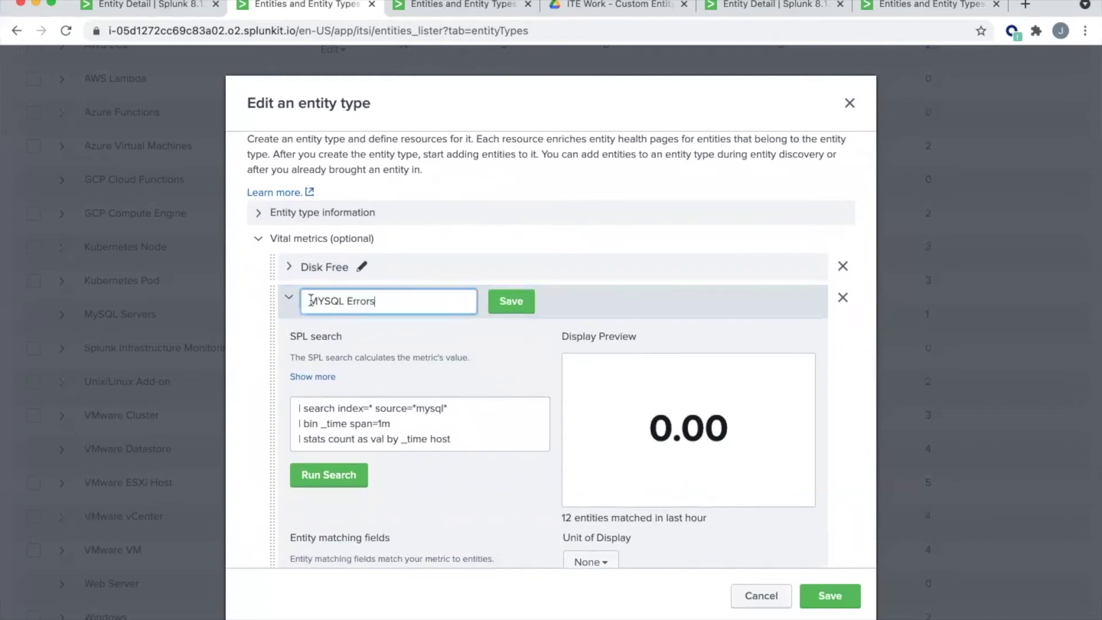
left_click_drag(301, 298, 384, 300)
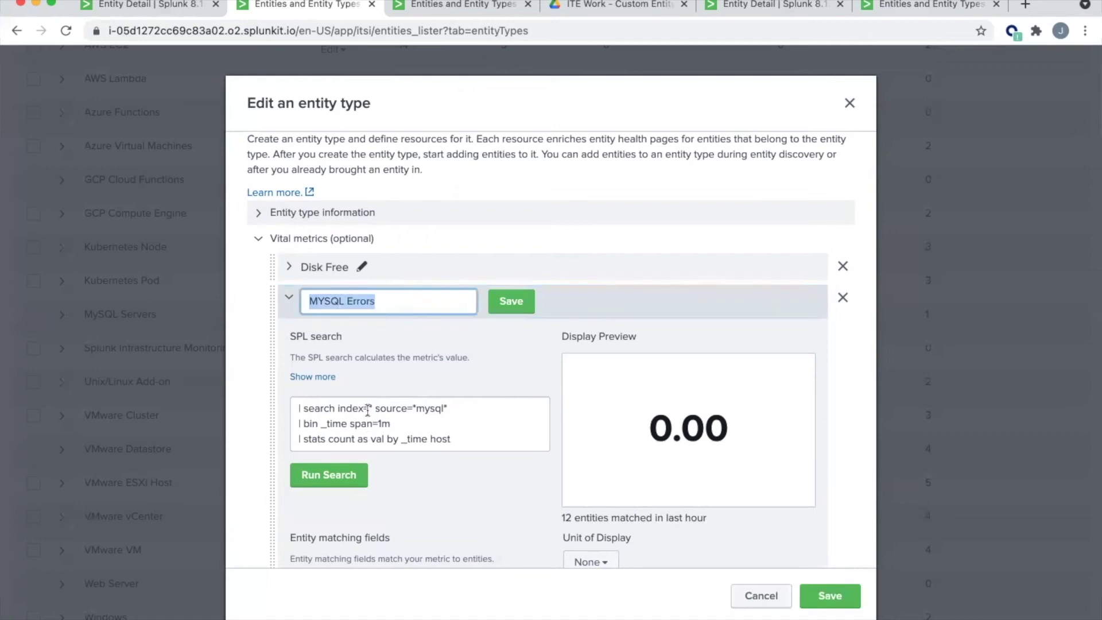
Review the MYSQL Errors query's index and source=*mysql* filters
left_click(320, 422)
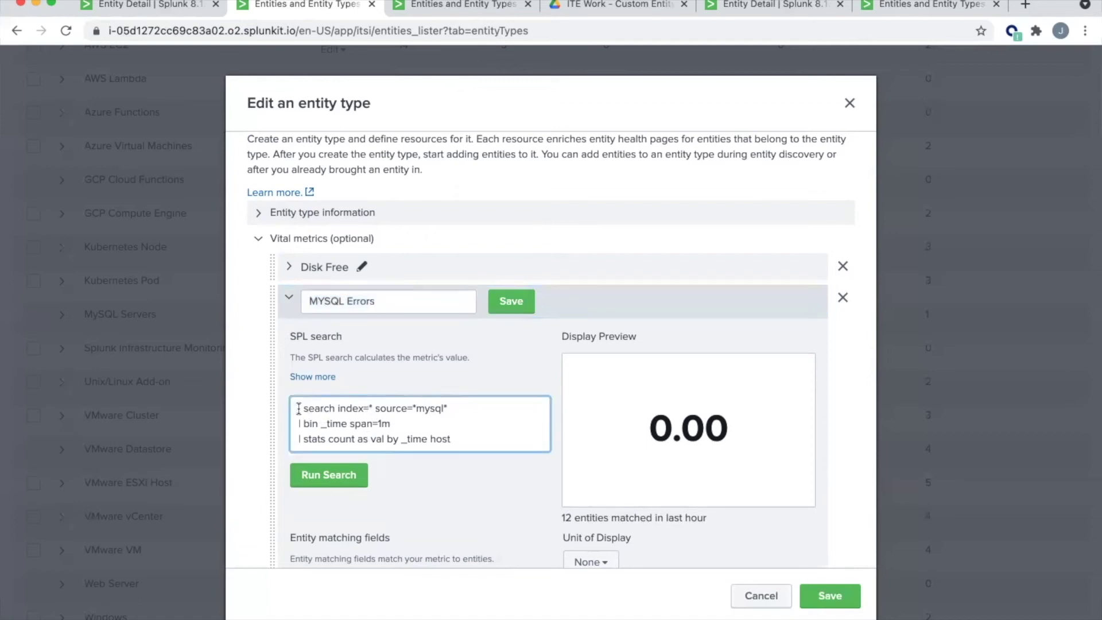
left_click_drag(296, 409, 484, 450)
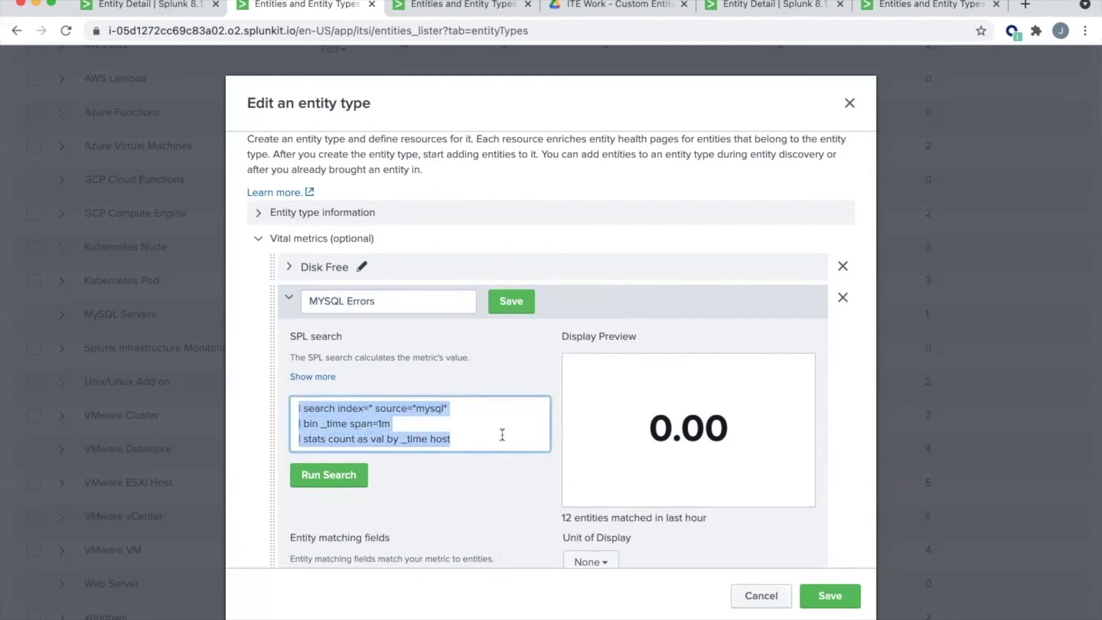
left_click(338, 409)
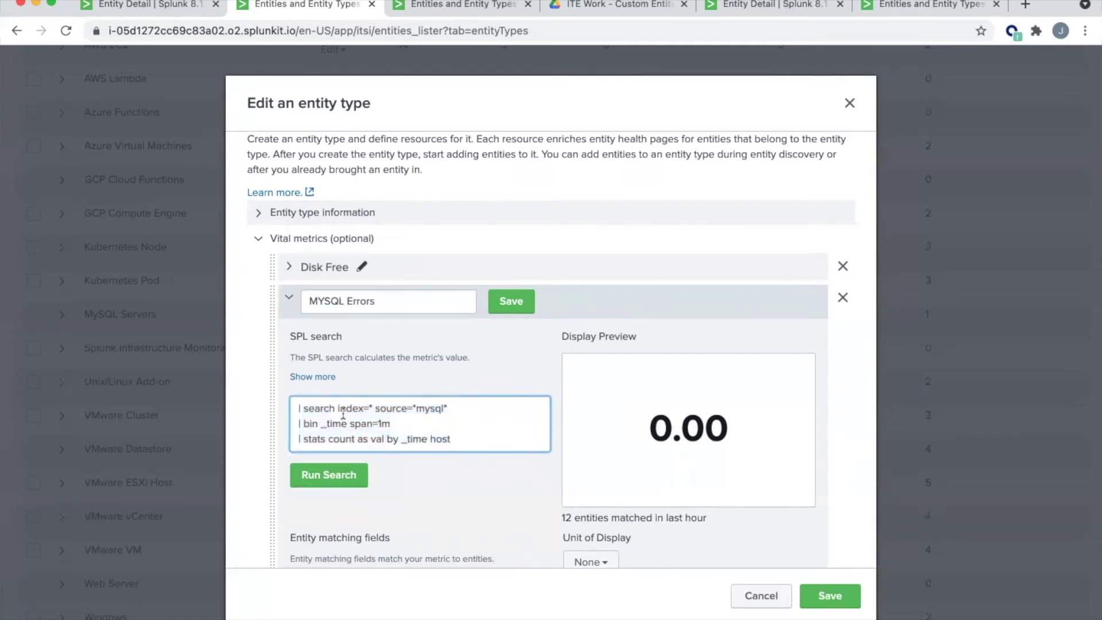
left_click_drag(335, 409, 374, 409)
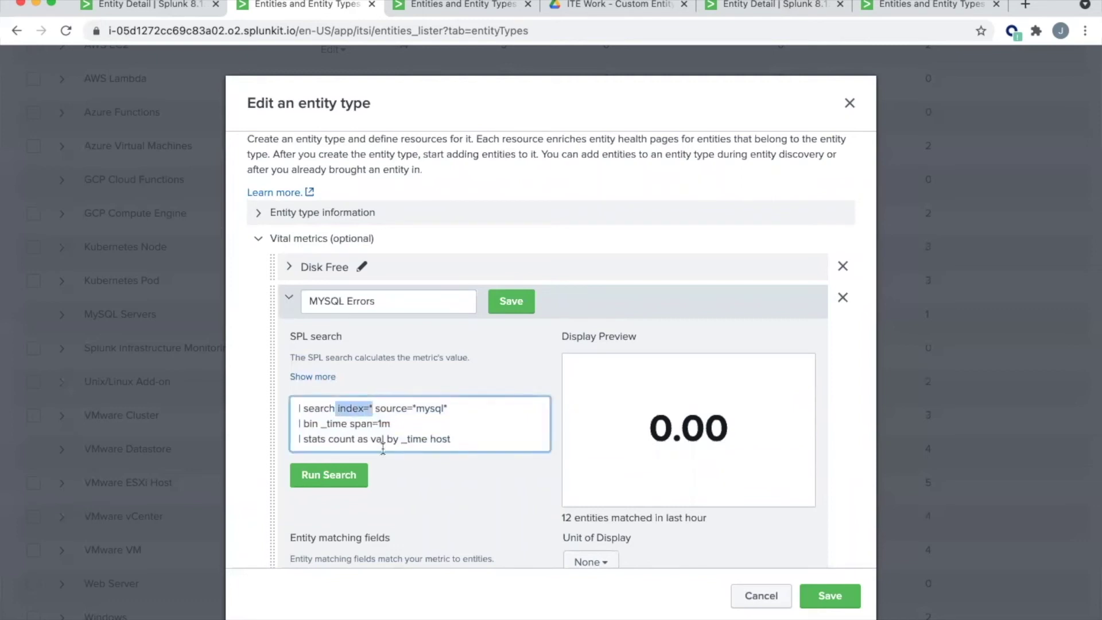
left_click(376, 409)
left_click_drag(375, 409, 475, 409)
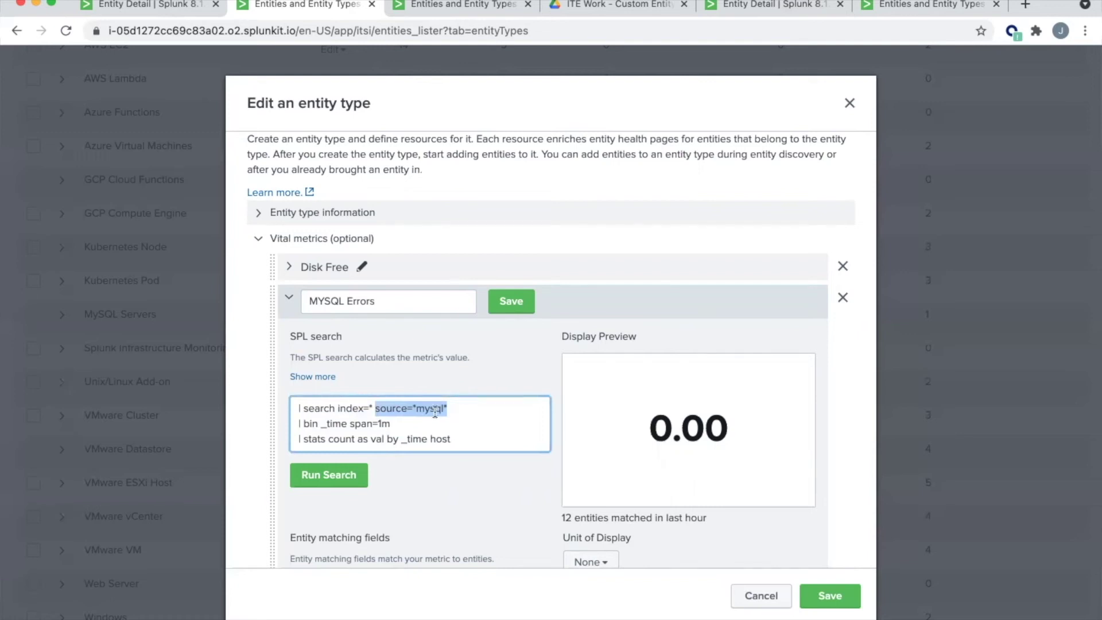
Review the one-minute binning and stats count lines, then run the search to preview 15.00
scroll(435, 411, "down", 2)
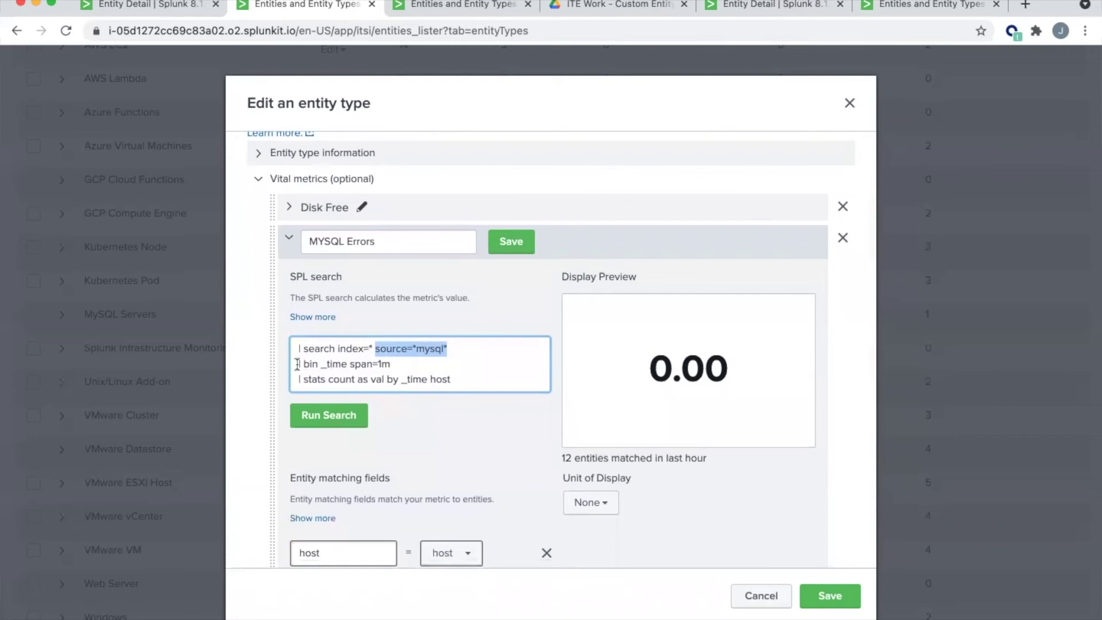
left_click_drag(297, 363, 391, 364)
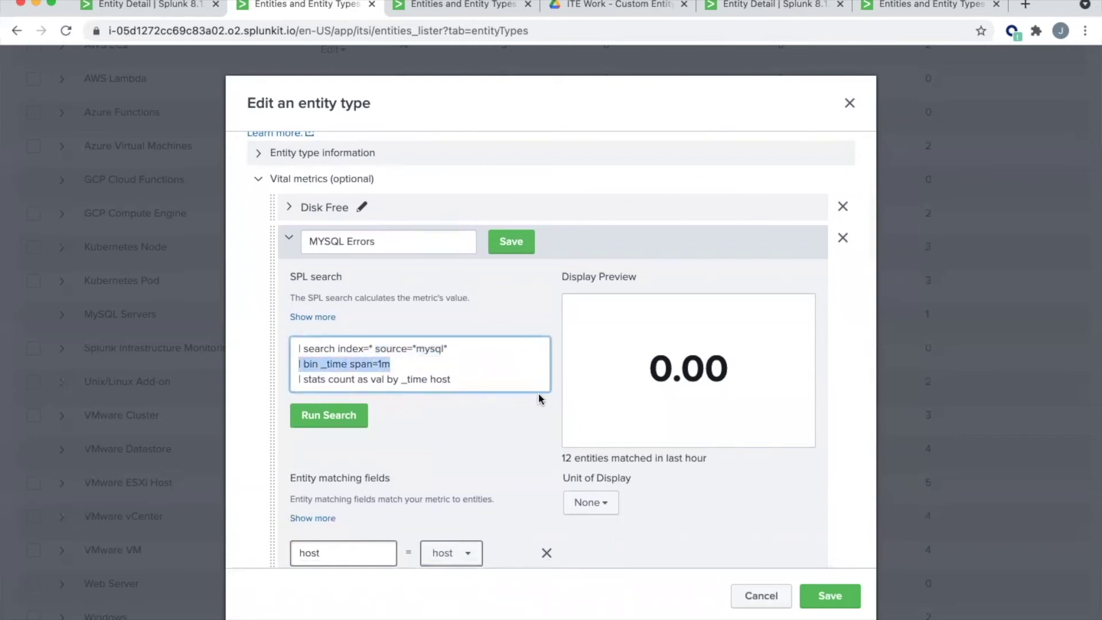
left_click_drag(298, 379, 486, 377)
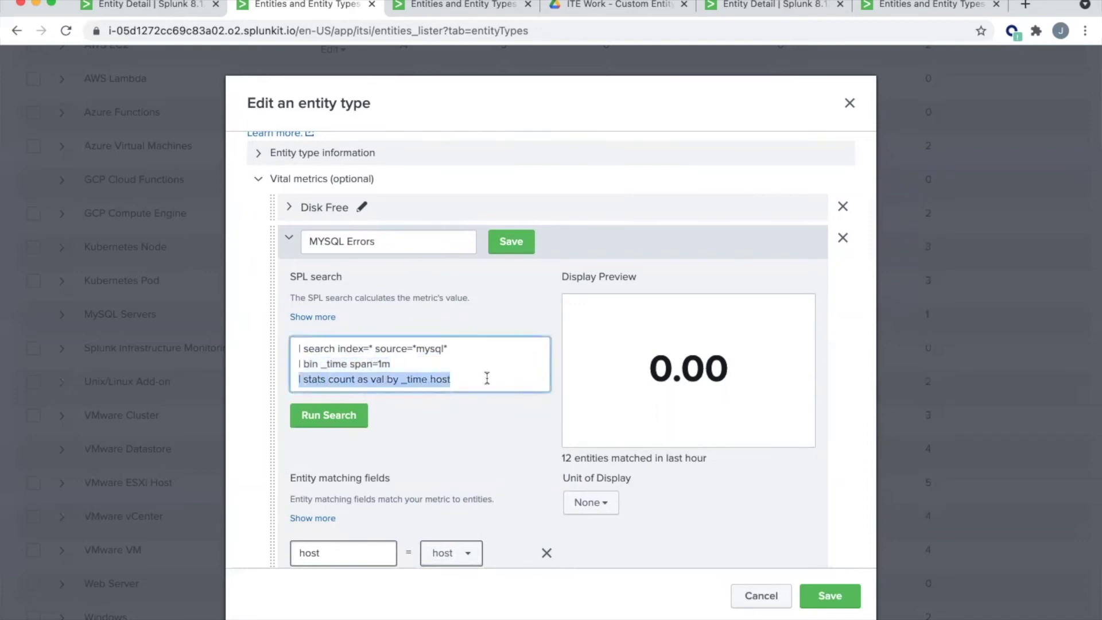
double_click(378, 379)
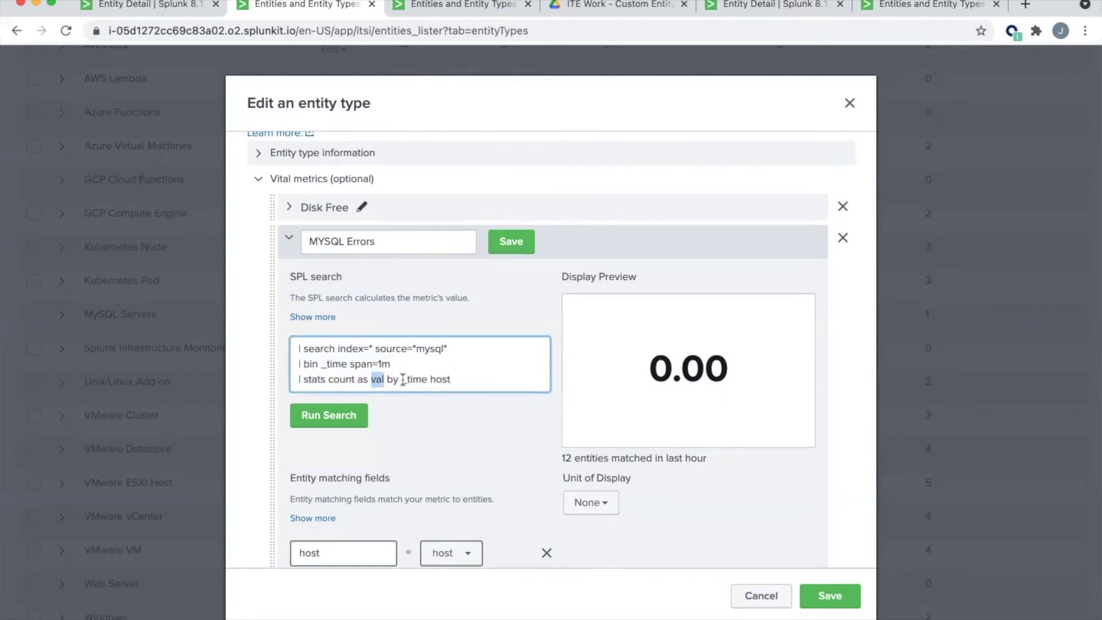
left_click(351, 419)
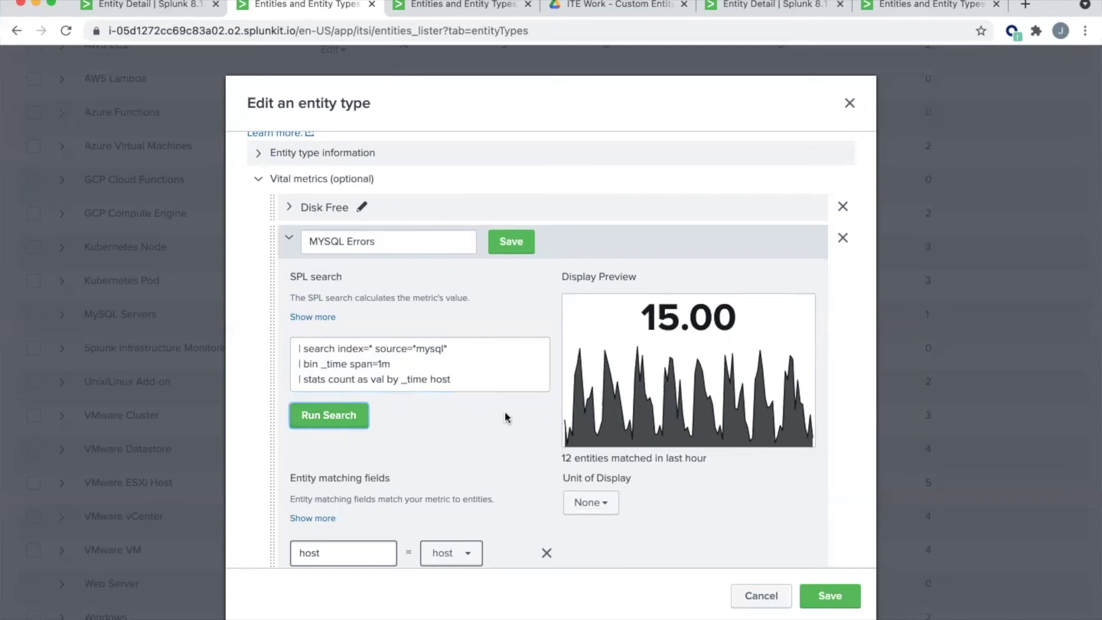
Confirm the by _time host grouping and host = host matching, then save the MYSQL Errors name
scroll(460, 414, "down", 1)
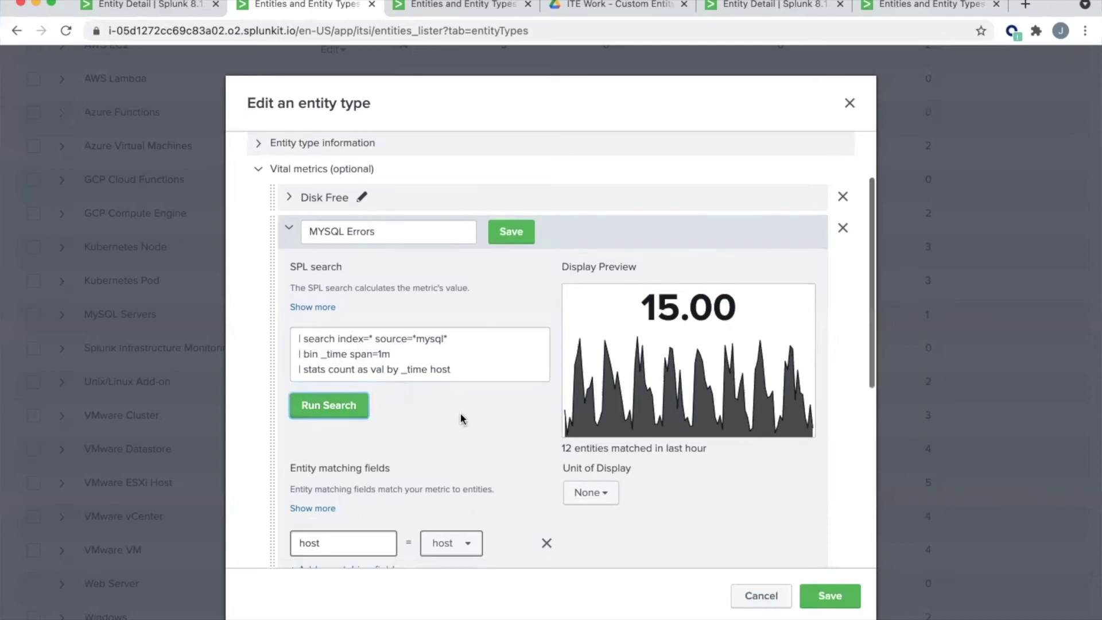
scroll(391, 430, "down", 5)
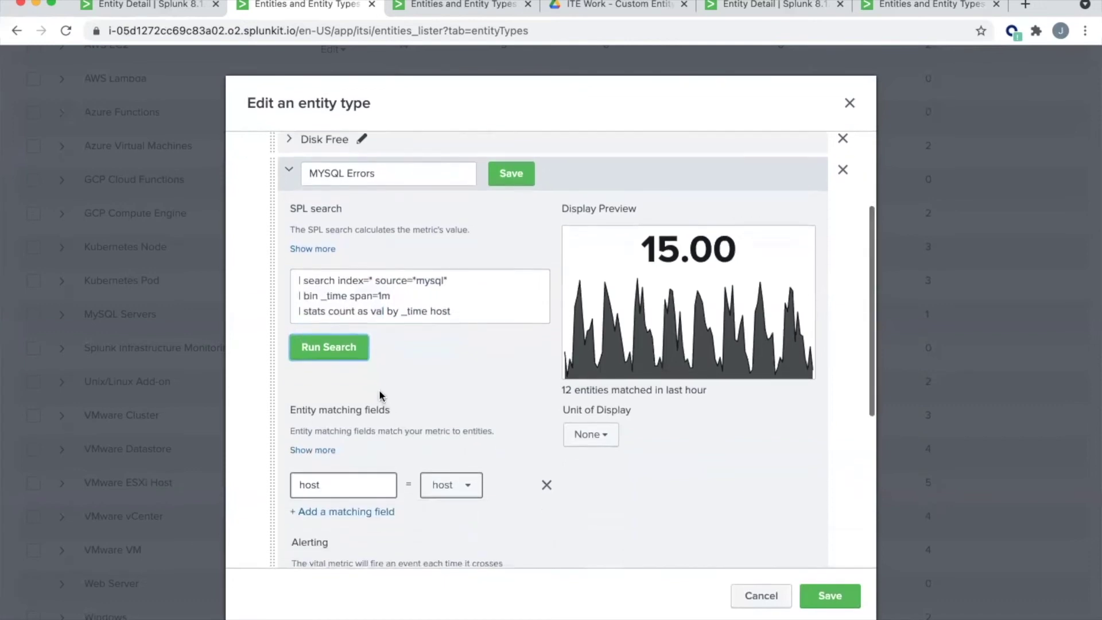
double_click(375, 312)
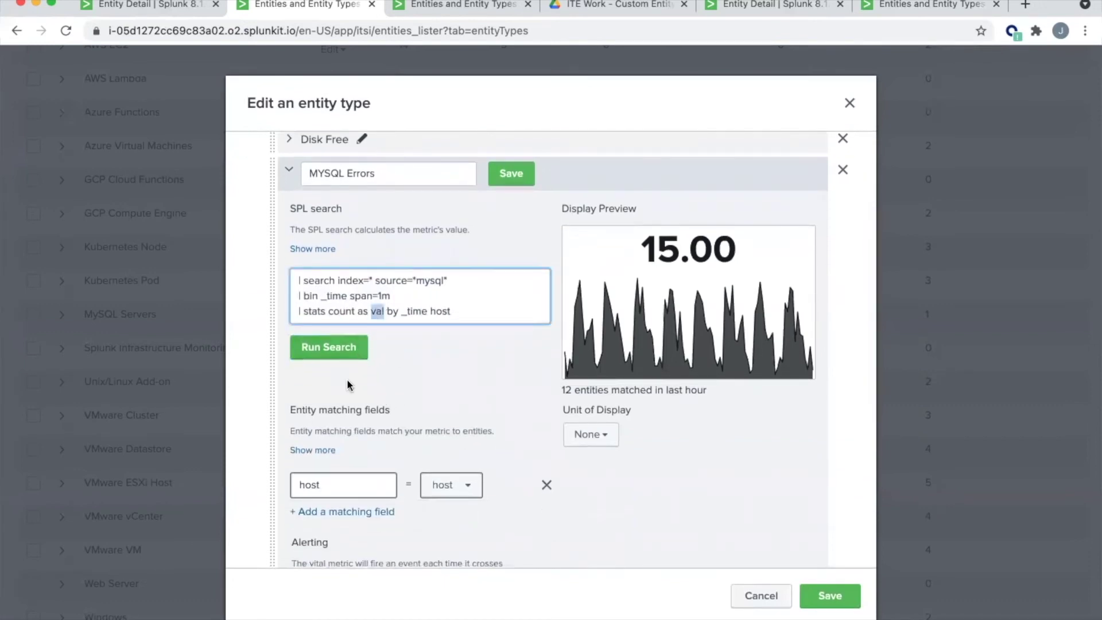
left_click(388, 310)
left_click_drag(388, 311, 483, 310)
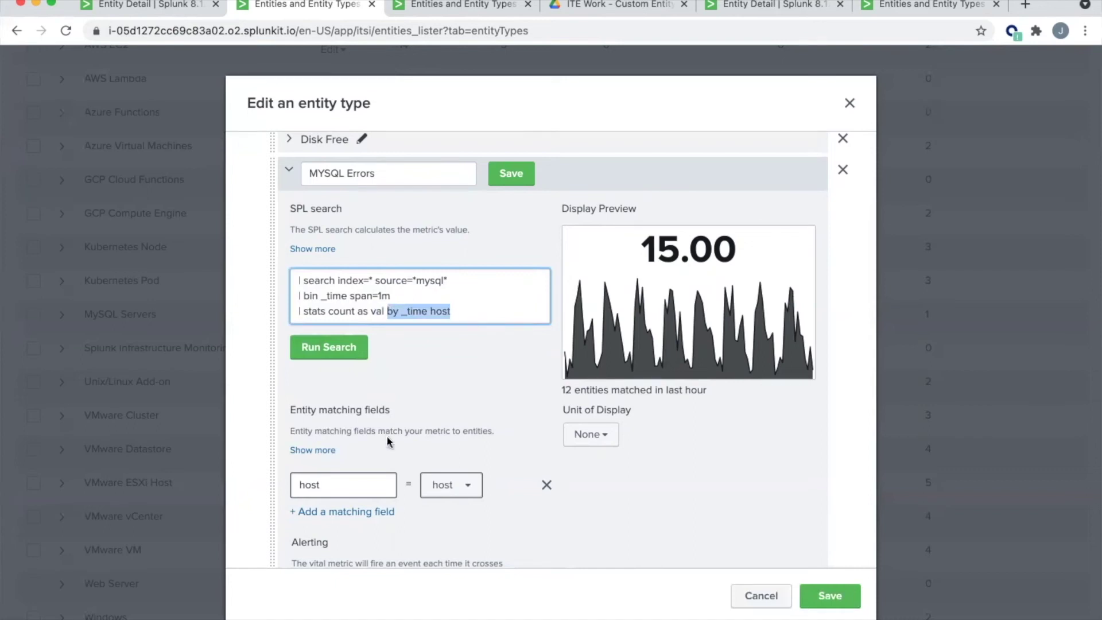
left_click(340, 489)
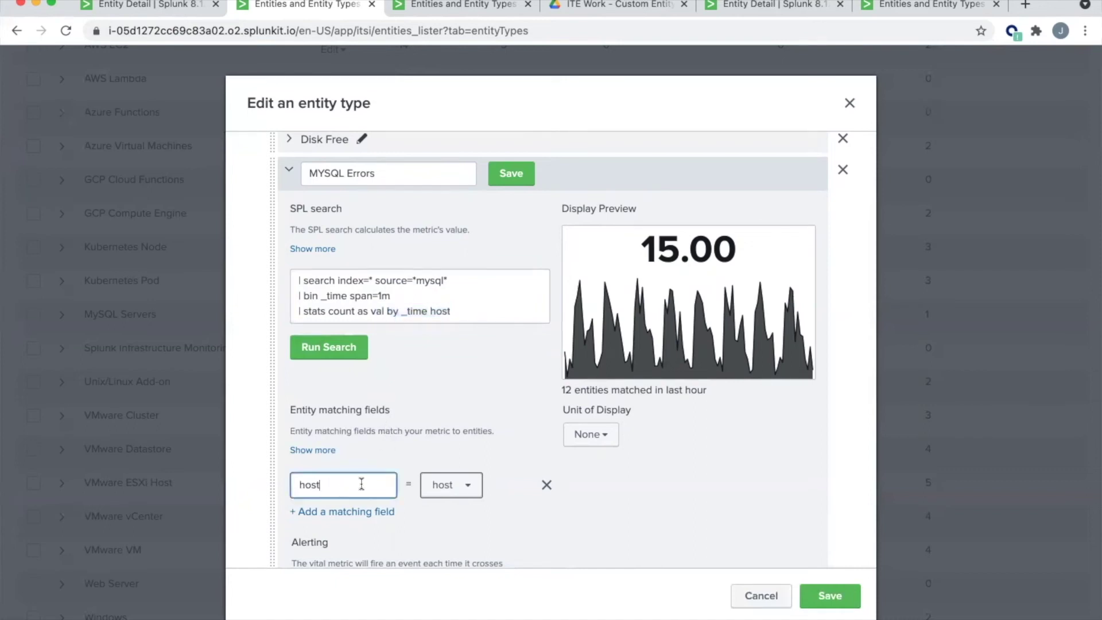
left_click(431, 485)
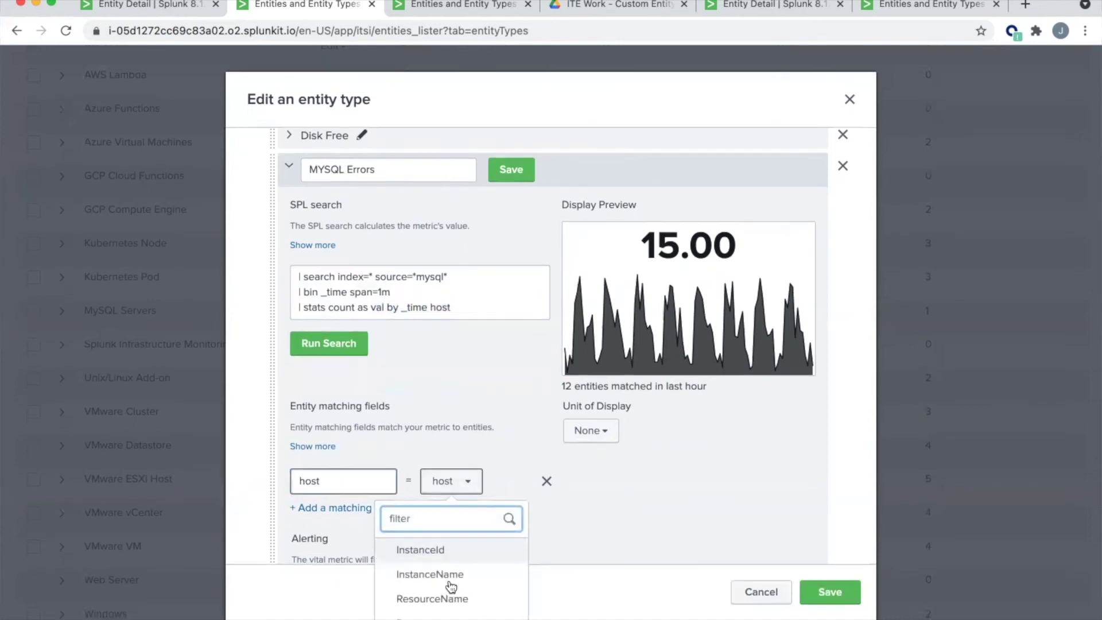
scroll(450, 585, "down", 5)
left_click(432, 604)
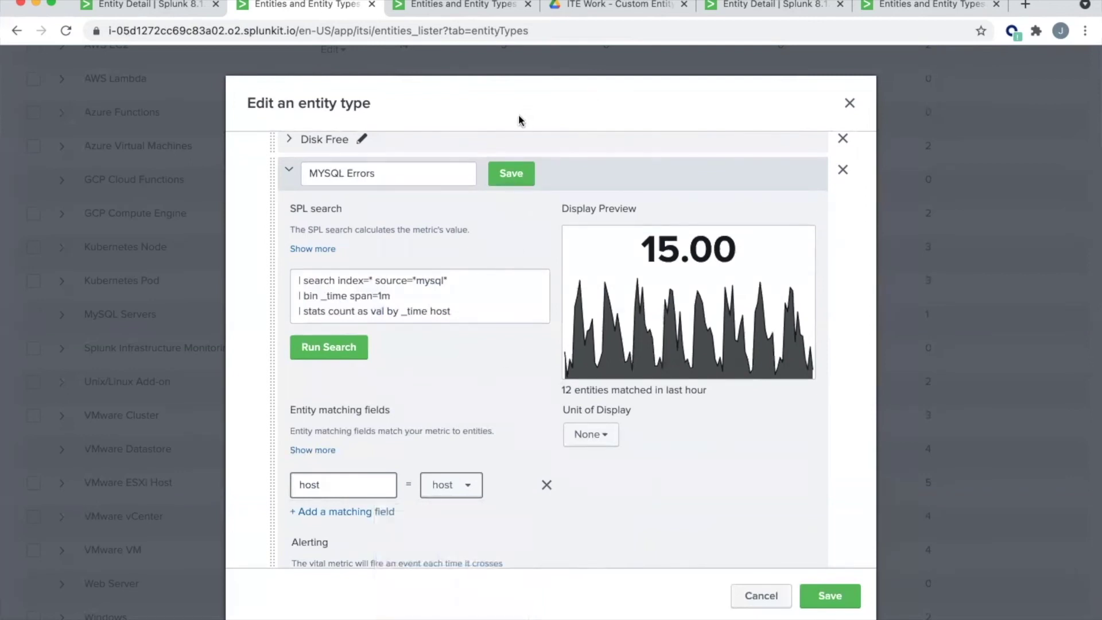
left_click(510, 176)
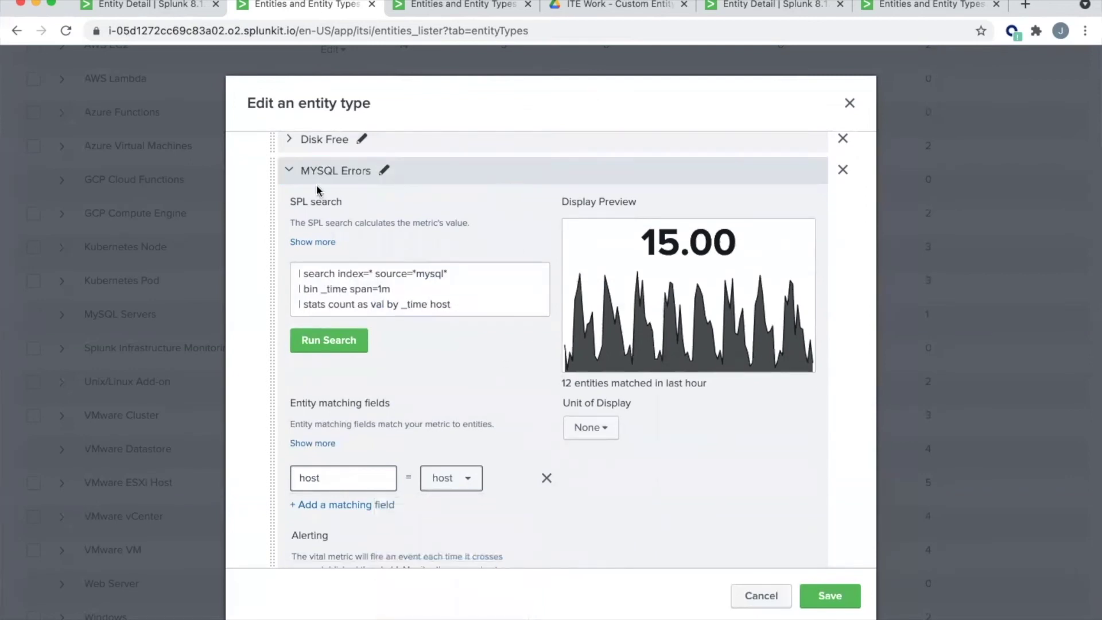
Collapse MYSQL Errors, keep Disk Free as the key metric, and save the MySQL Servers type
left_click(289, 178)
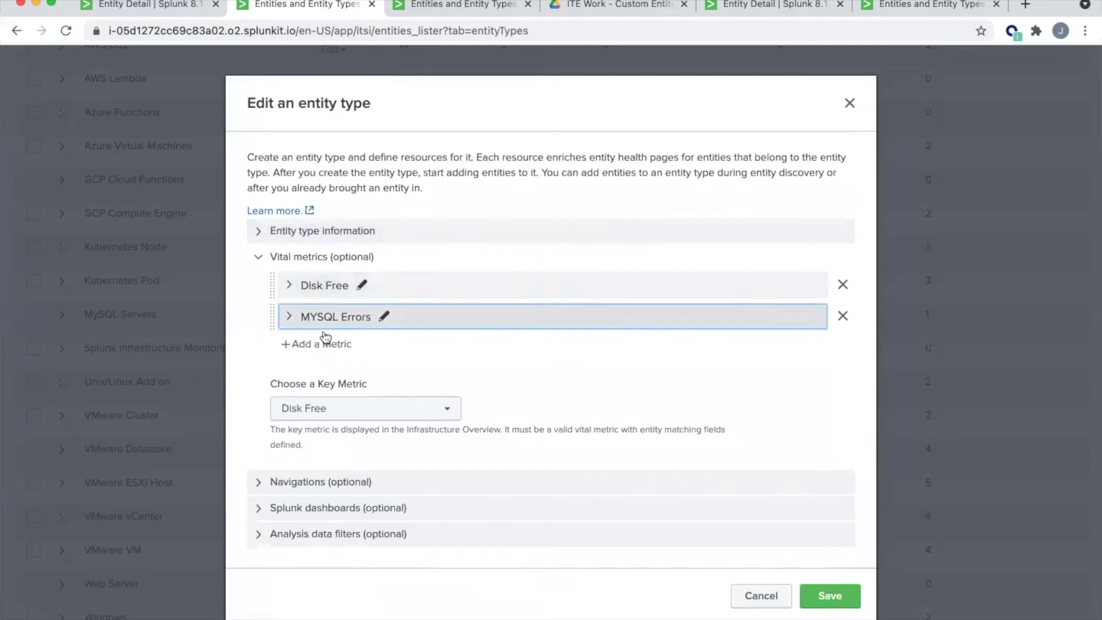
left_click(339, 413)
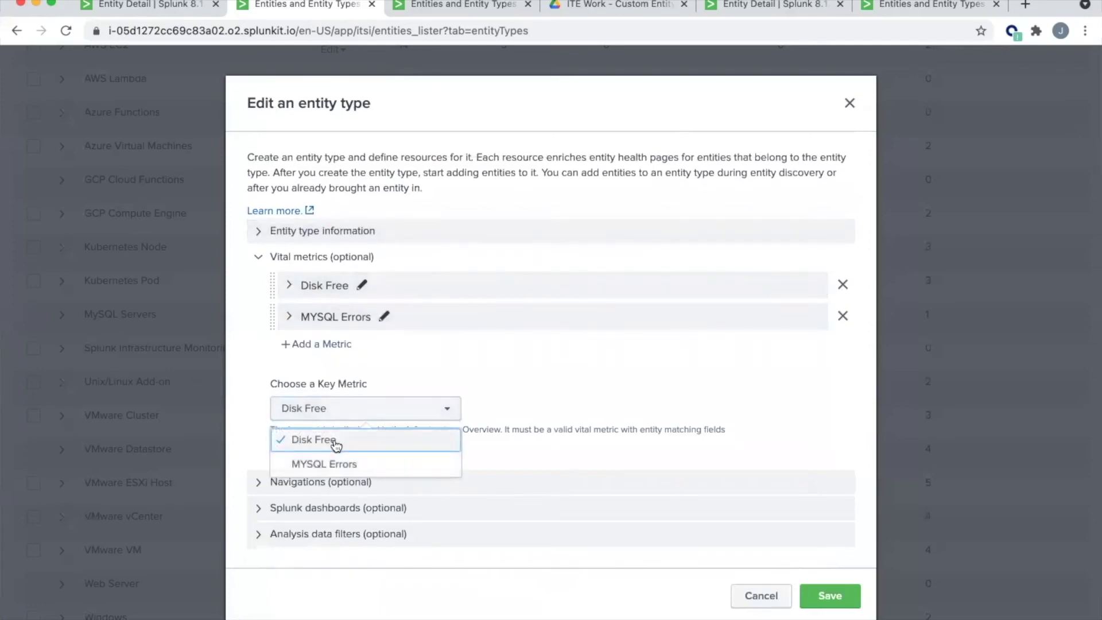
left_click(339, 441)
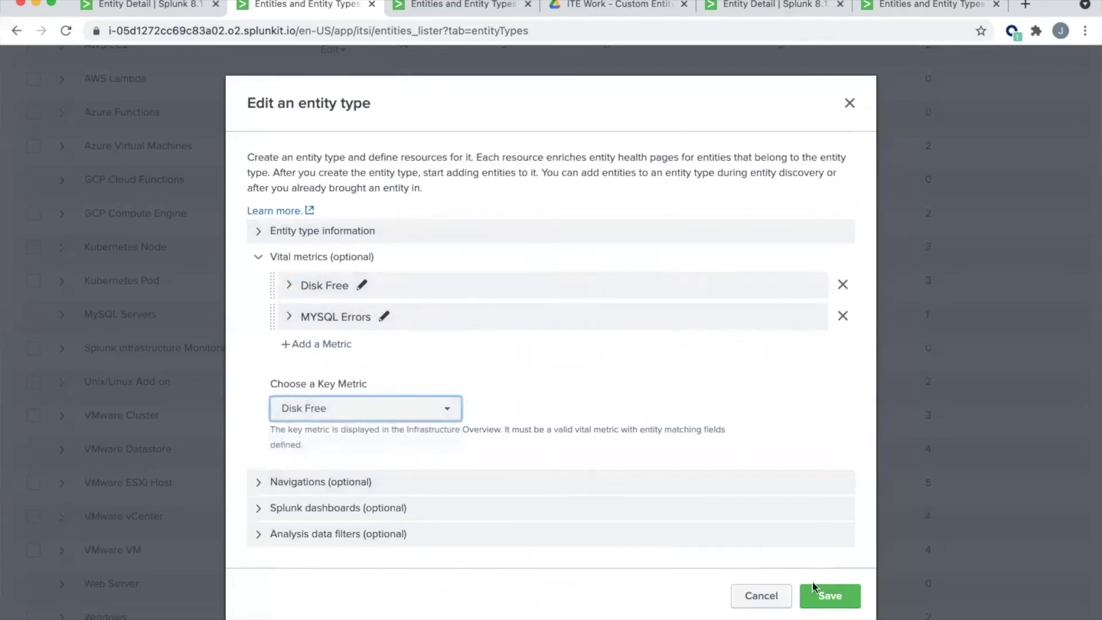
left_click(825, 591)
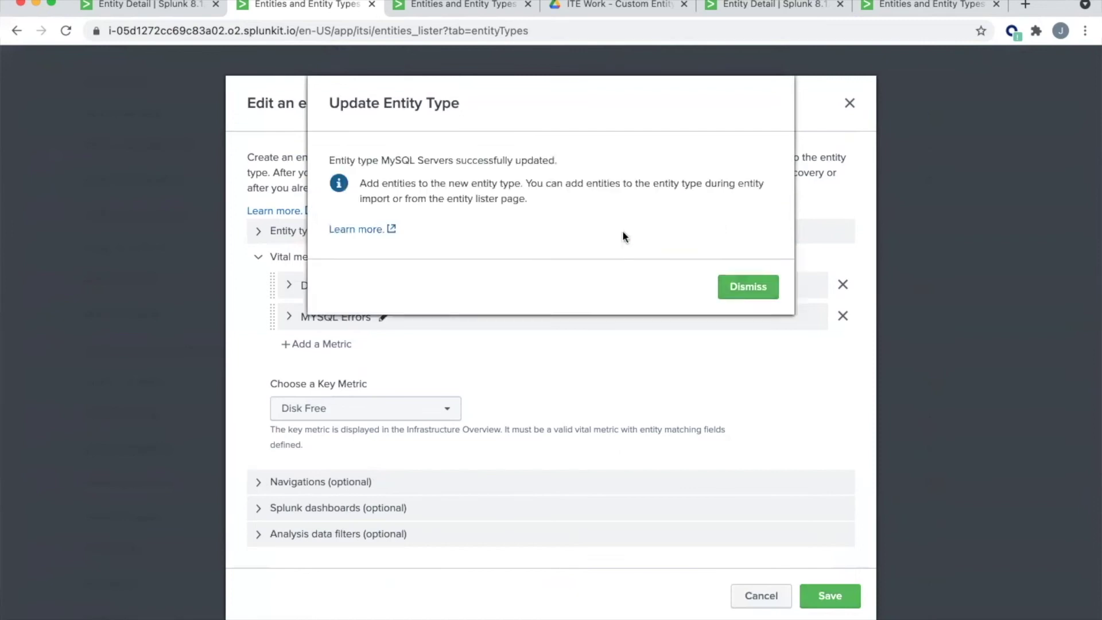
left_click(747, 287)
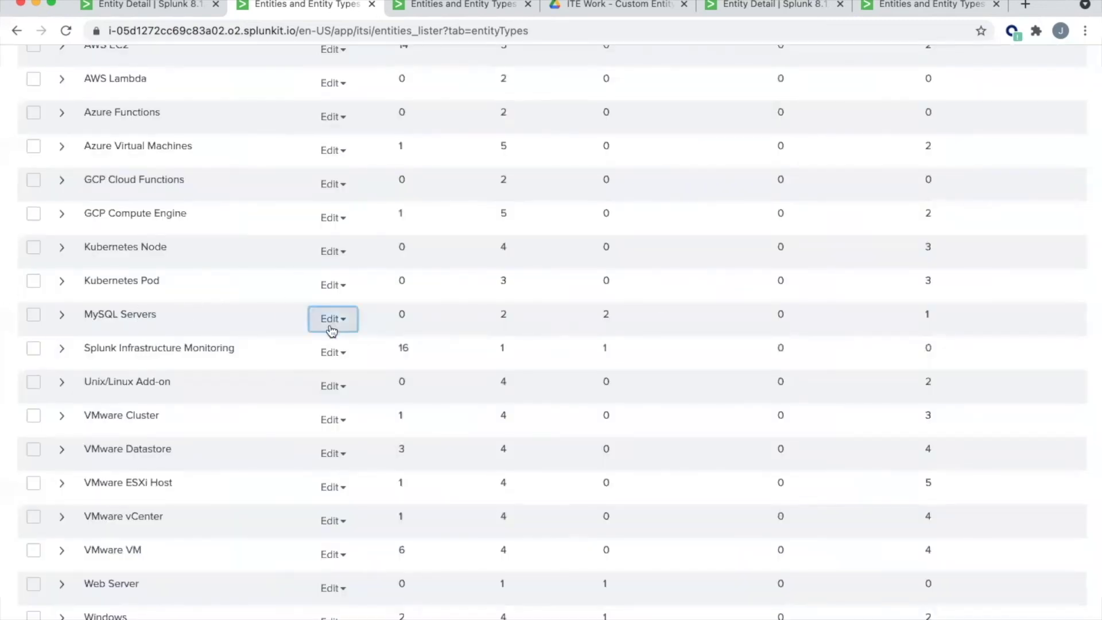
Reopen the MySQL Servers entity type for editing and expand its navigations settings
left_click(331, 319)
left_click(327, 376)
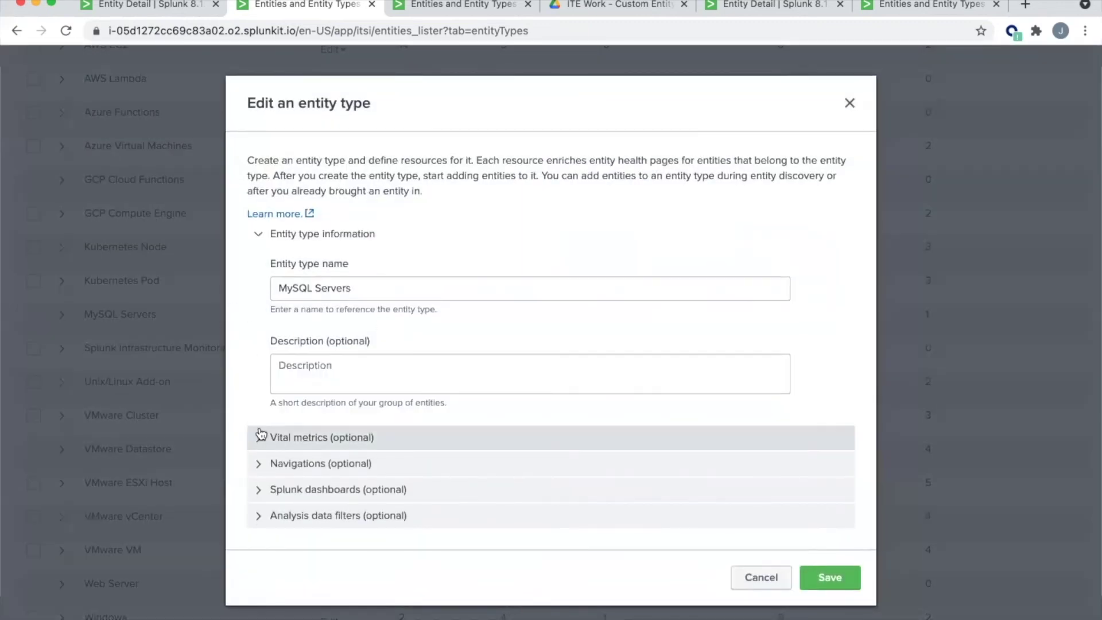
left_click(259, 464)
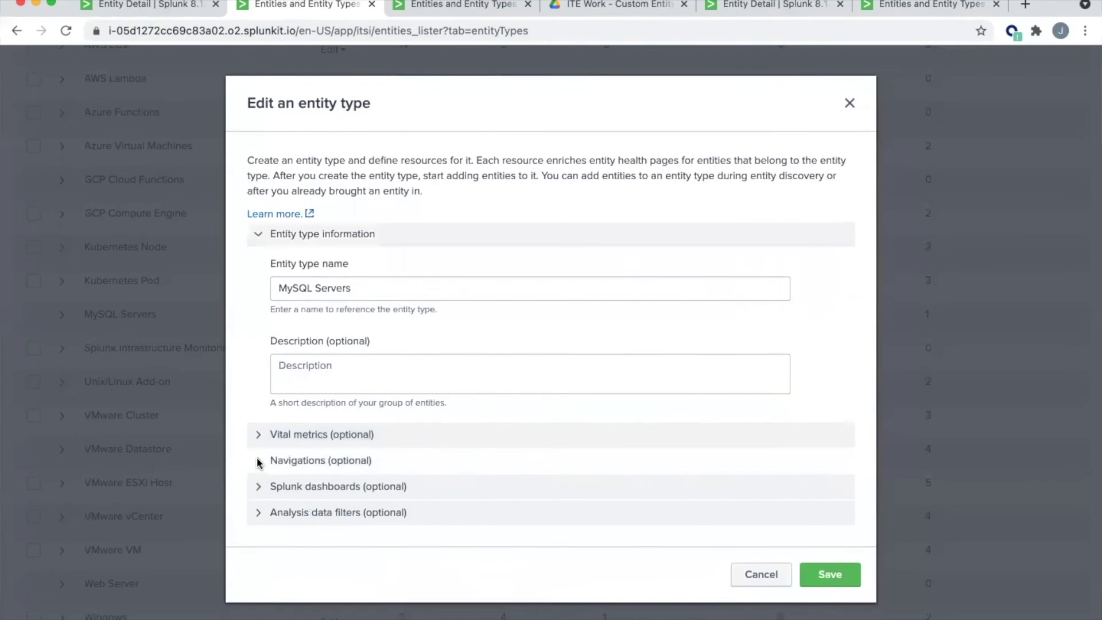
scroll(270, 402, "down", 2)
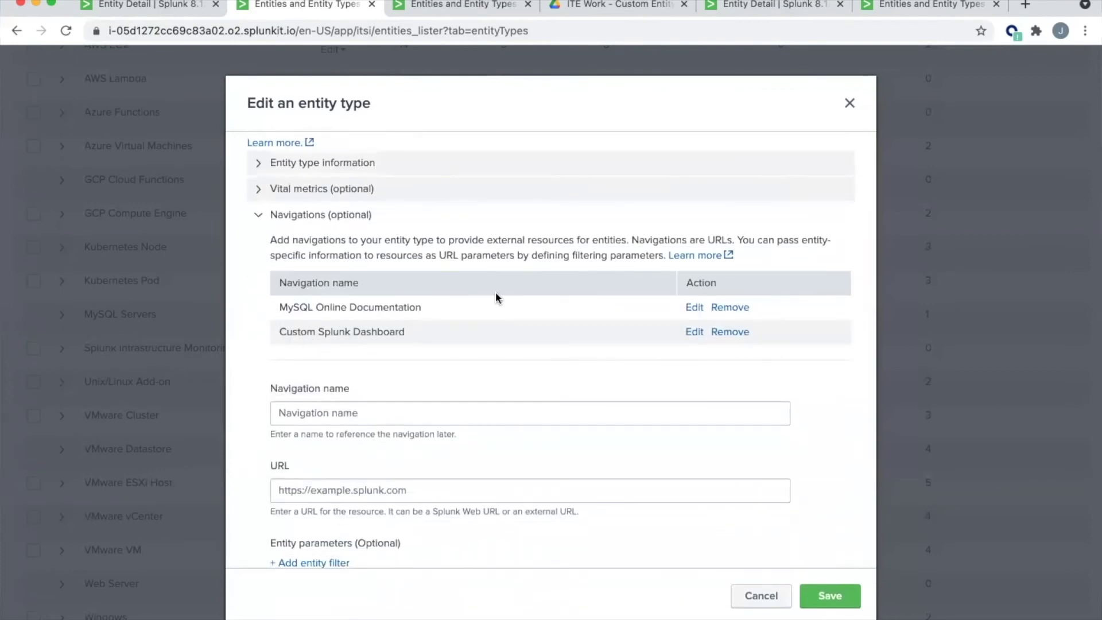
scroll(394, 330, "down", 1)
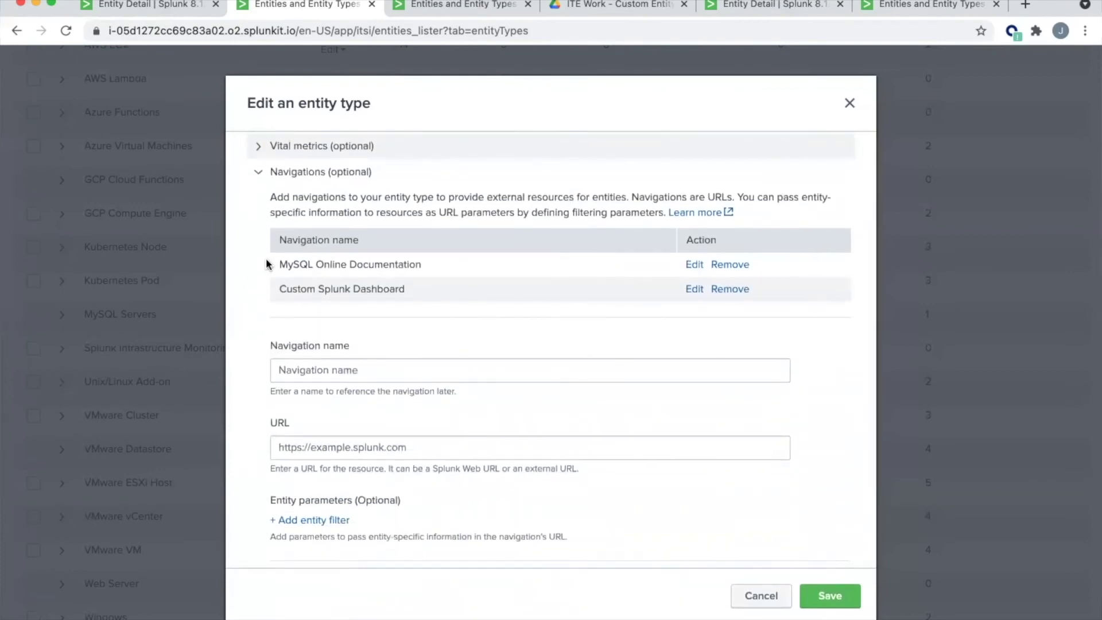
left_click_drag(279, 264, 422, 263)
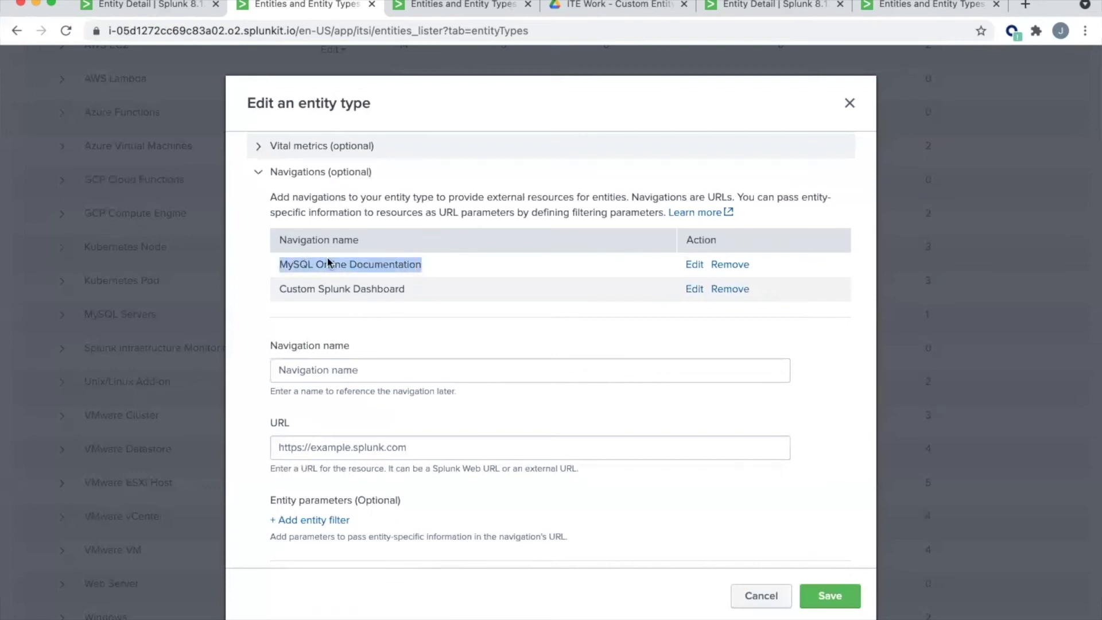
left_click(696, 265)
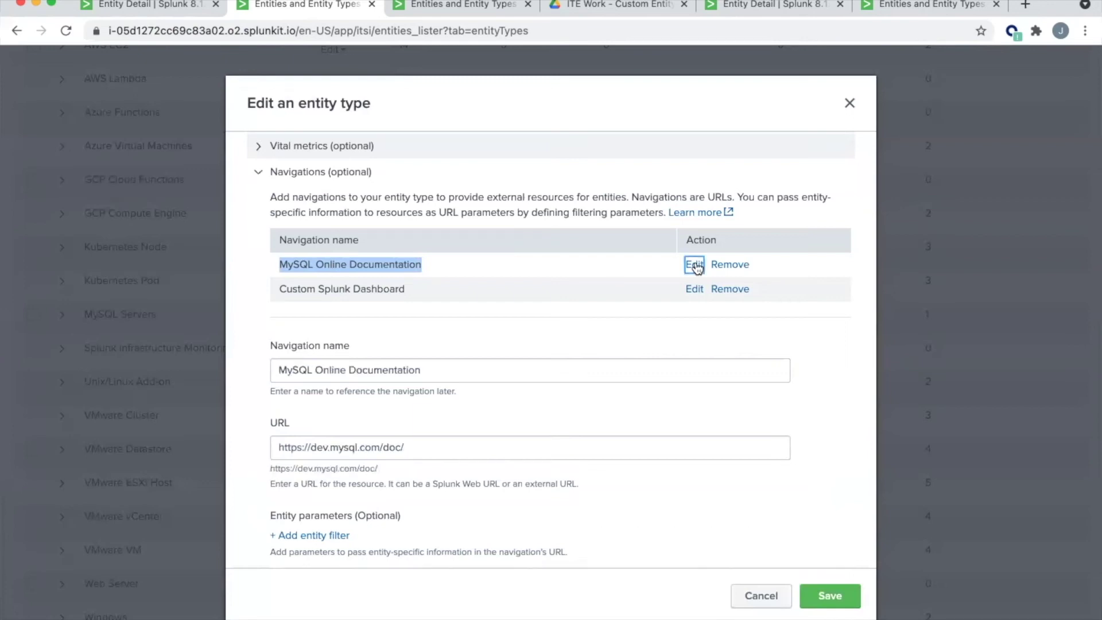
scroll(370, 341, "down", 3)
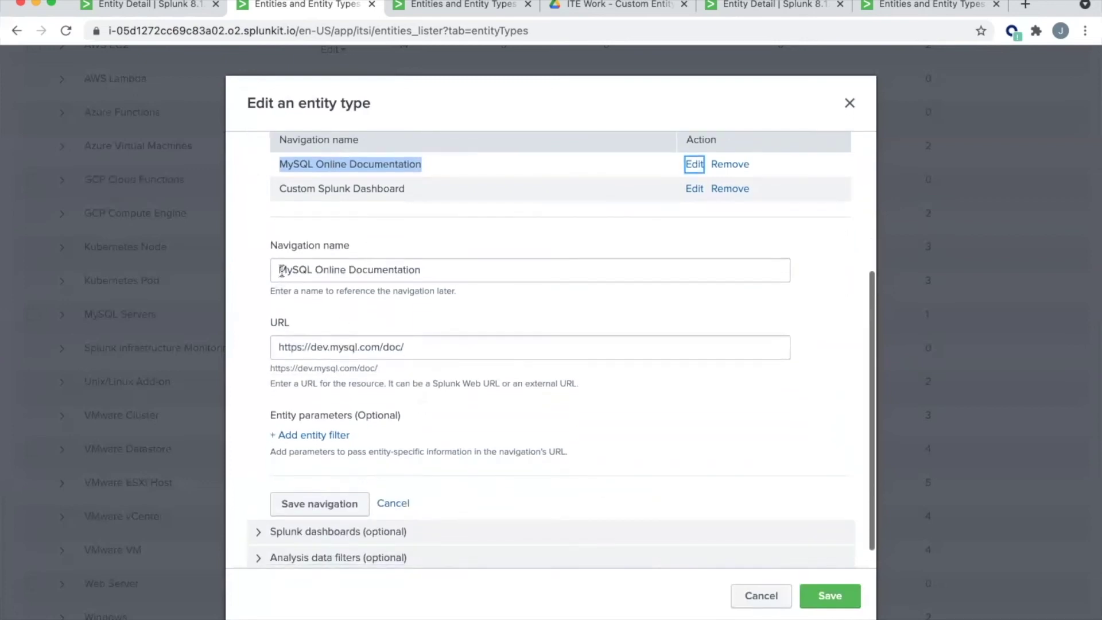
left_click_drag(279, 271, 435, 273)
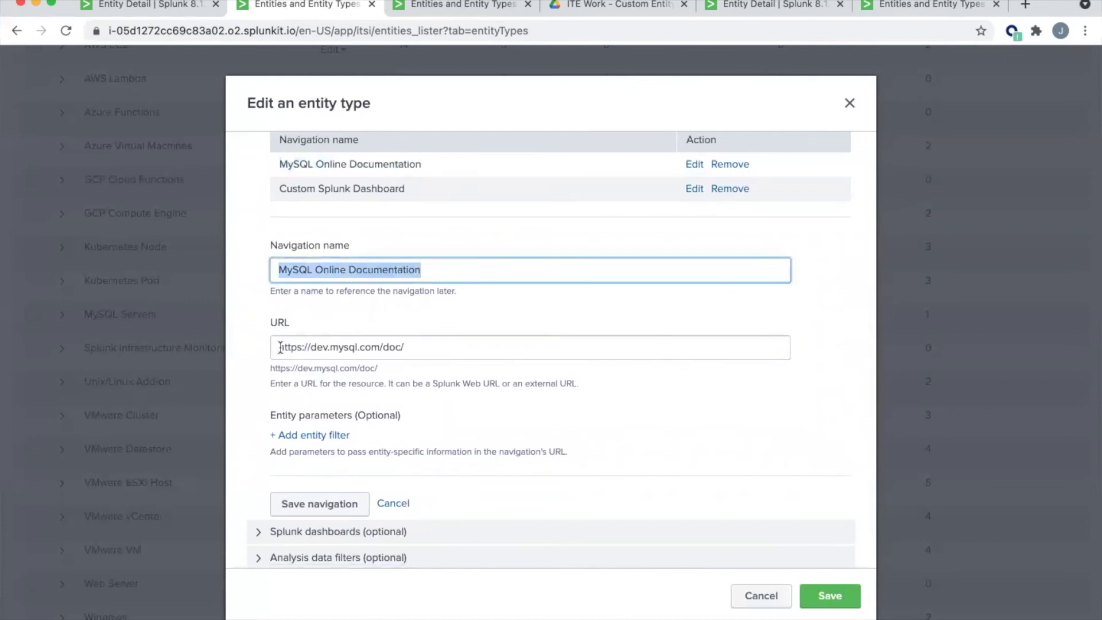
left_click_drag(280, 347, 426, 345)
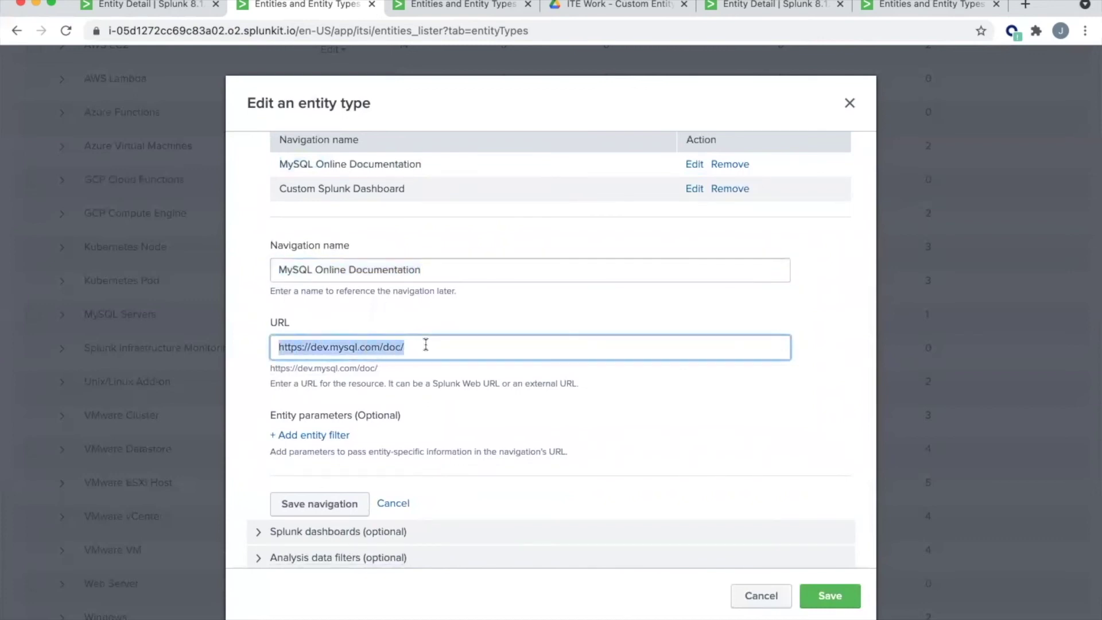
Cancel the documentation form and review Custom Splunk Dashboard's name and /app/itsi/example_entity_type_overview URL
left_click(394, 503)
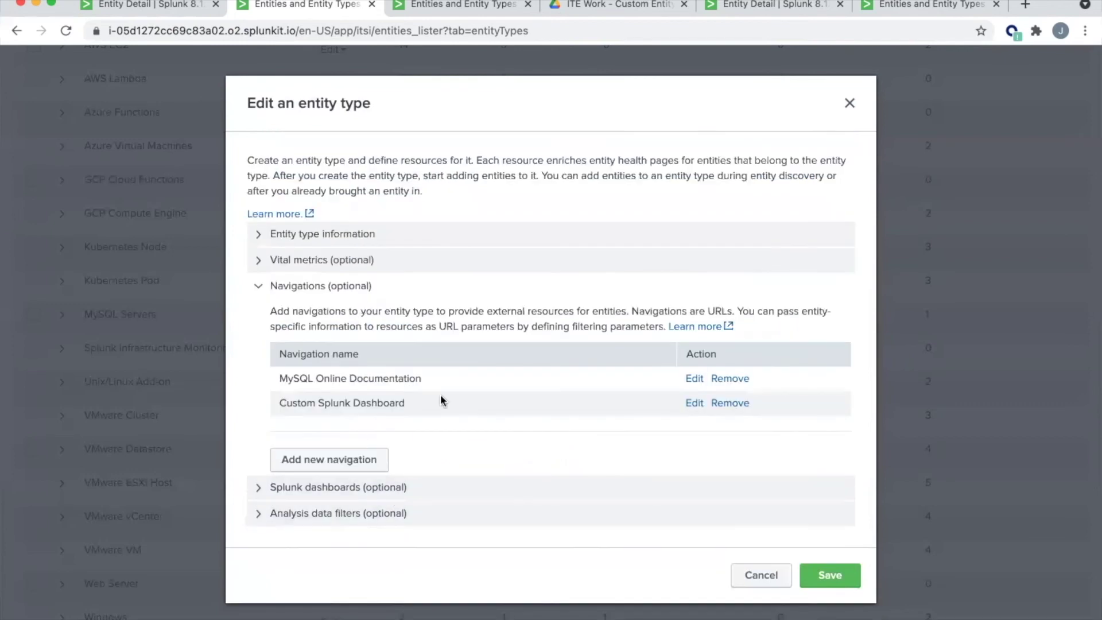
left_click(693, 404)
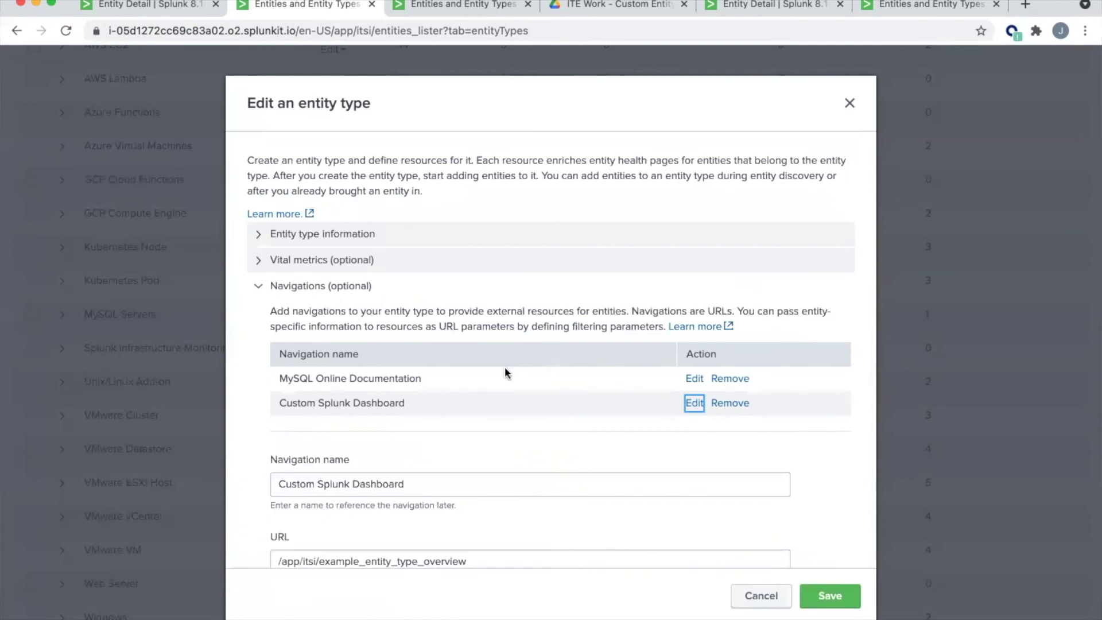
scroll(493, 370, "down", 2)
scroll(469, 381, "down", 3)
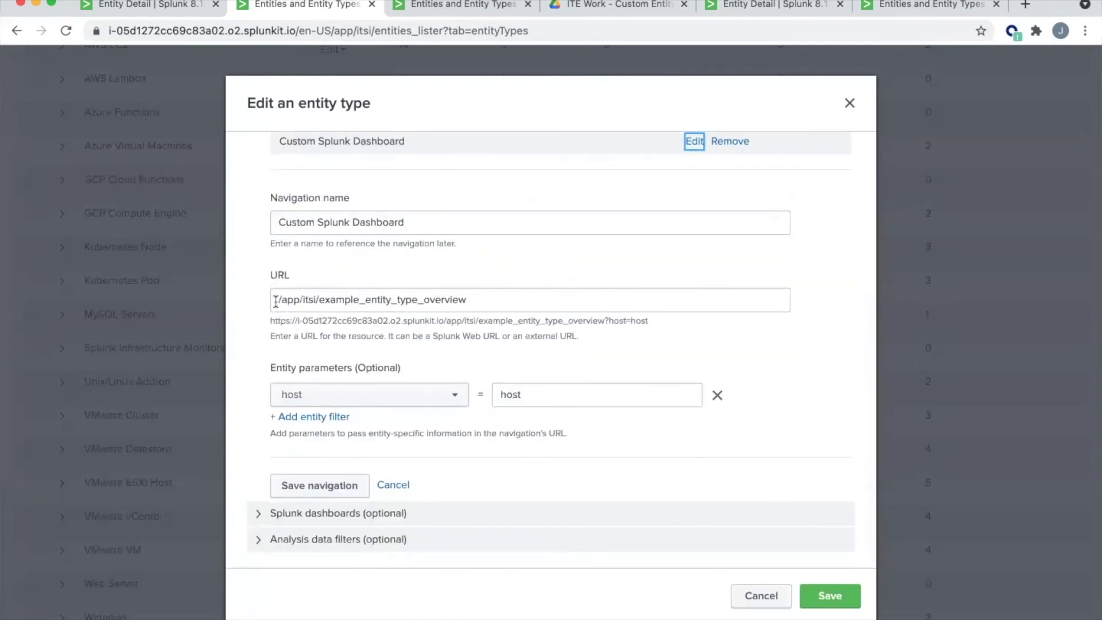
left_click_drag(276, 300, 479, 306)
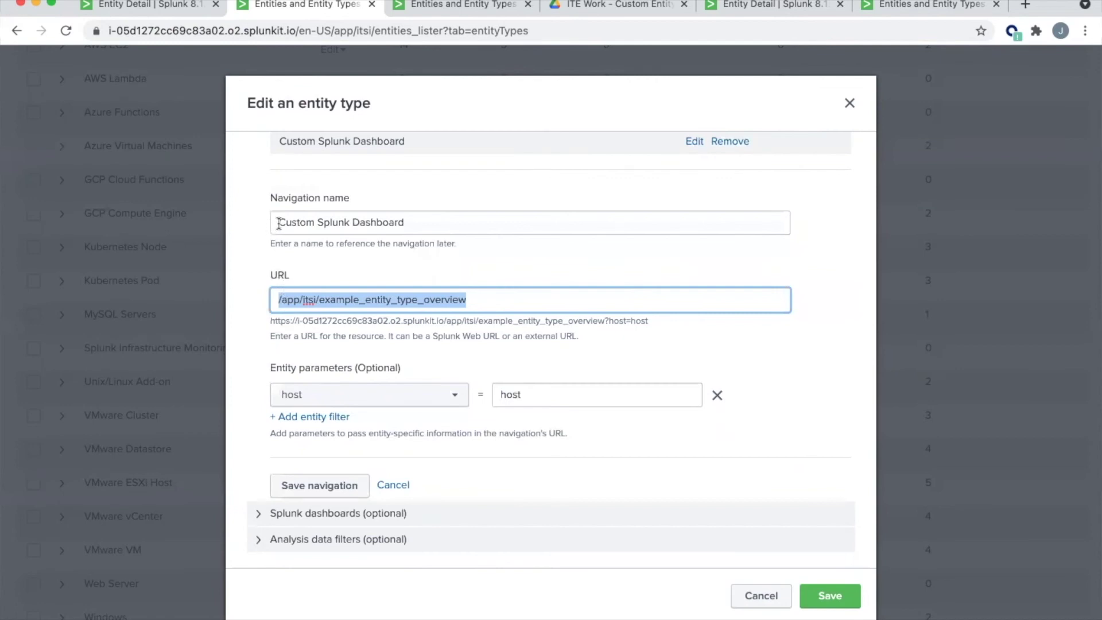
left_click_drag(278, 223, 443, 223)
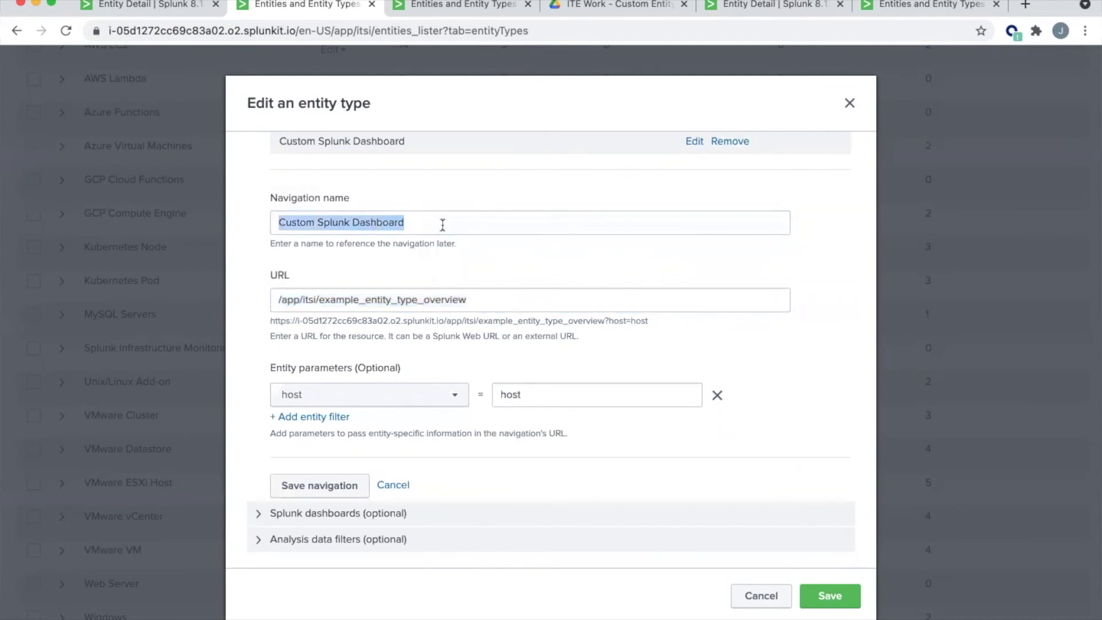
left_click(274, 300)
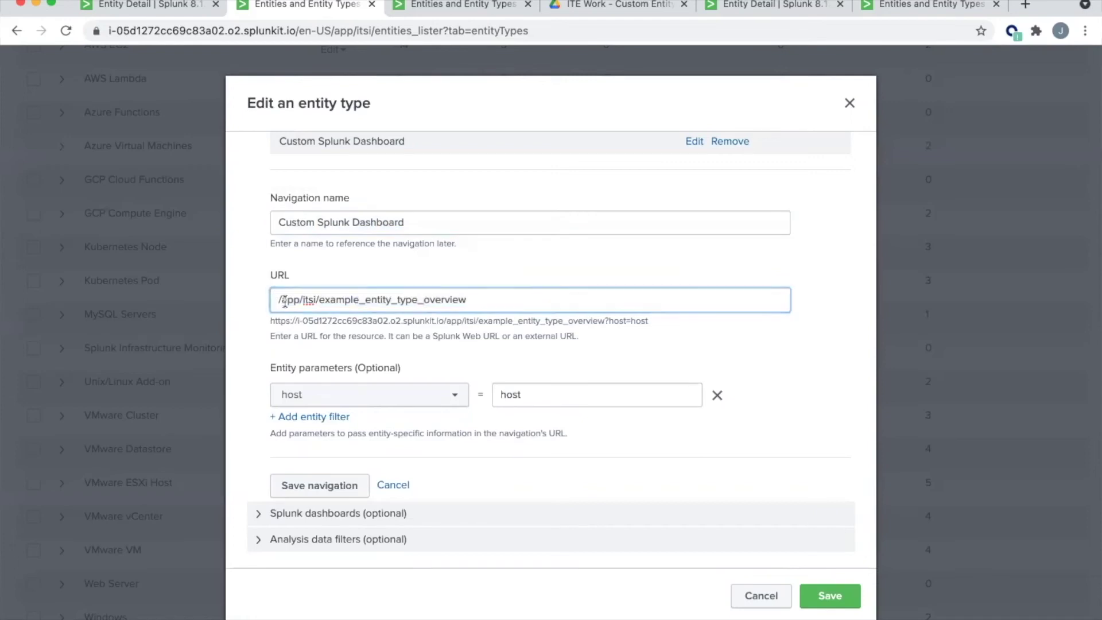
left_click_drag(275, 299, 504, 299)
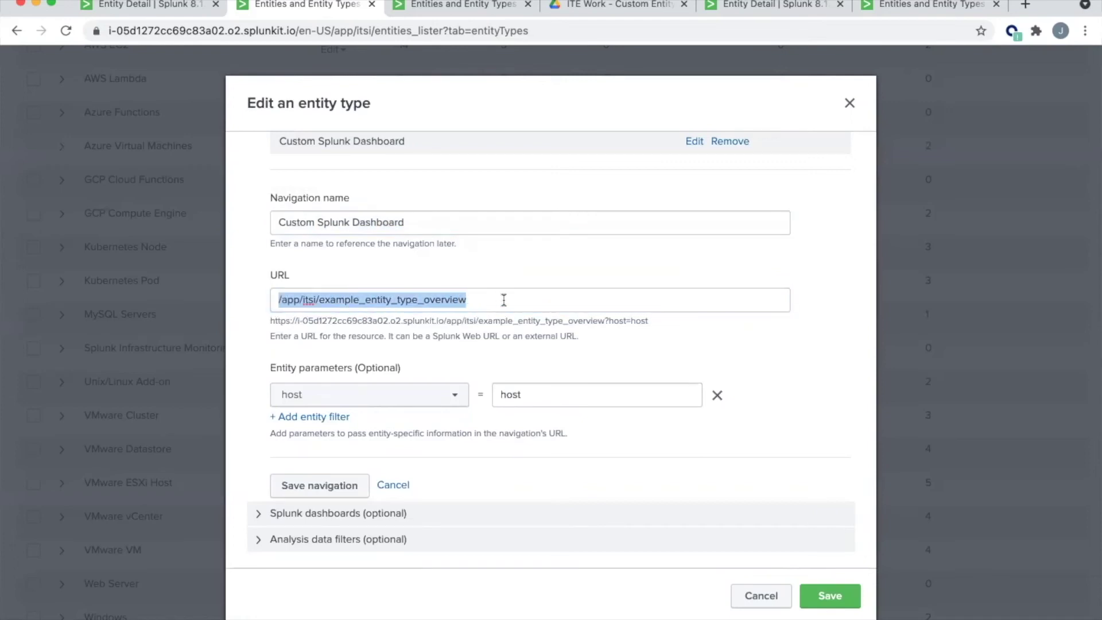
left_click(419, 399)
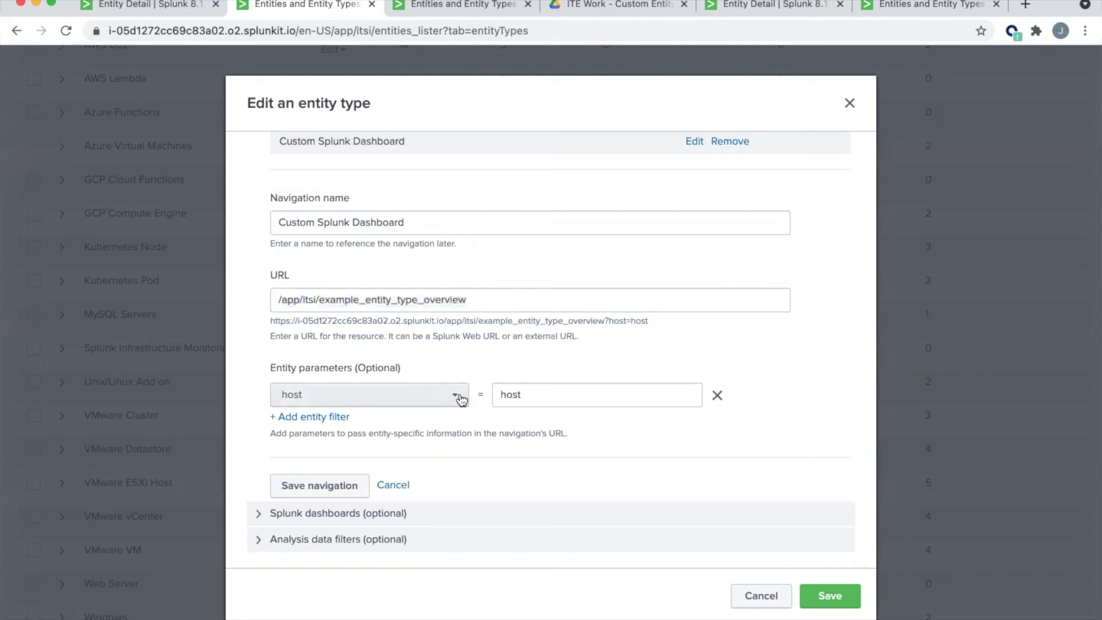
Keep host as the dashboard's parameter and save the Custom Splunk Dashboard navigation
left_click(445, 398)
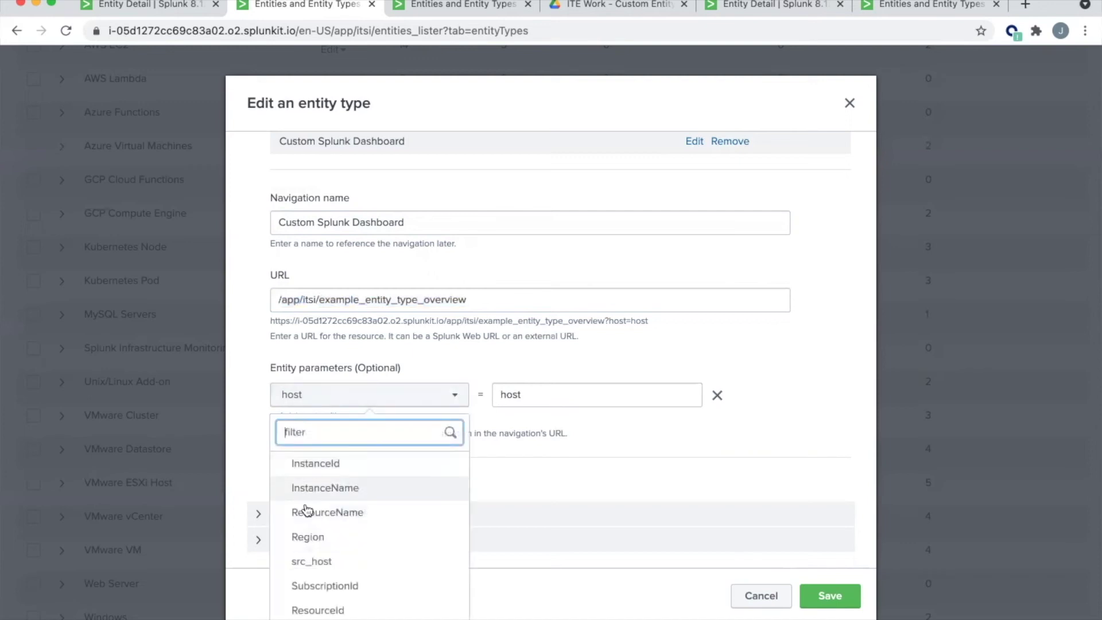
scroll(312, 551, "down", 4)
left_click(344, 553)
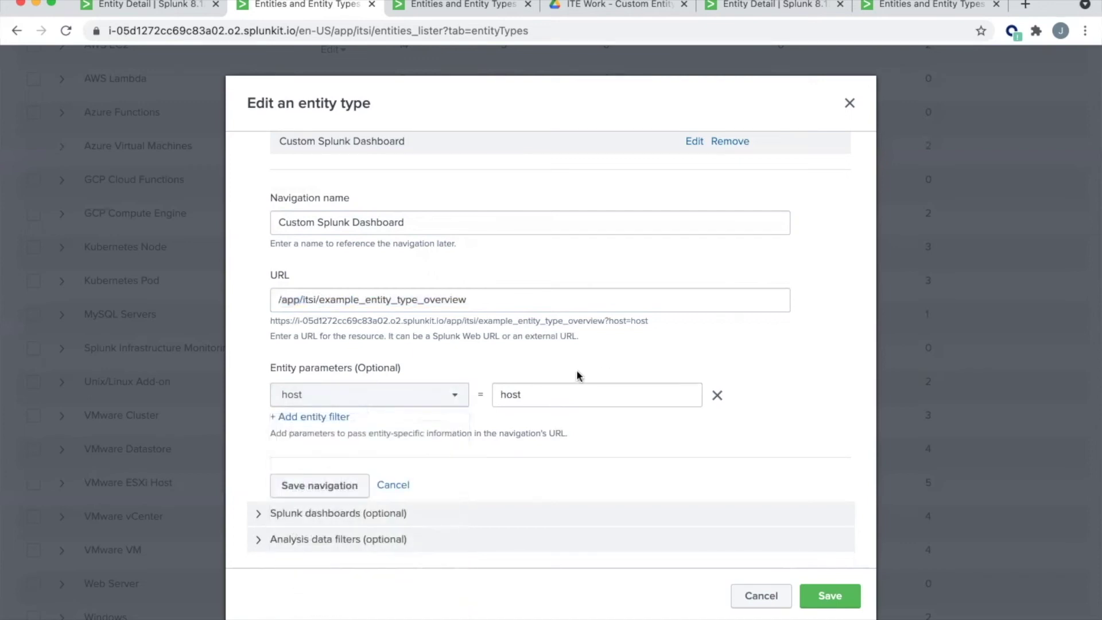
left_click(557, 396)
left_click(344, 489)
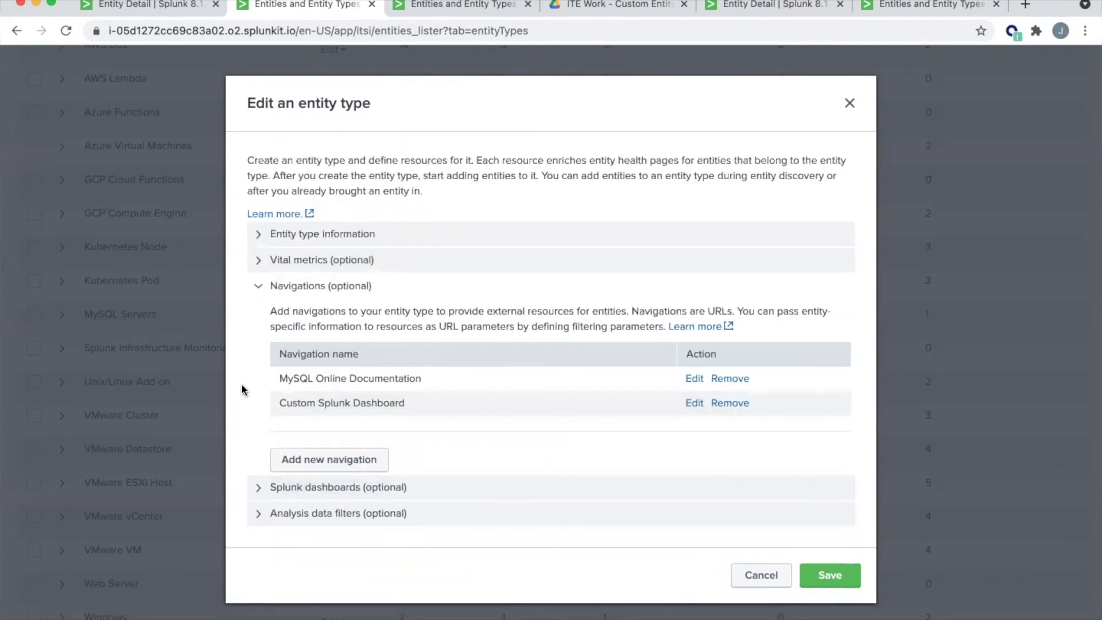
Expand the analysis data filters and open the MySQL Logs filter for editing
left_click(261, 518)
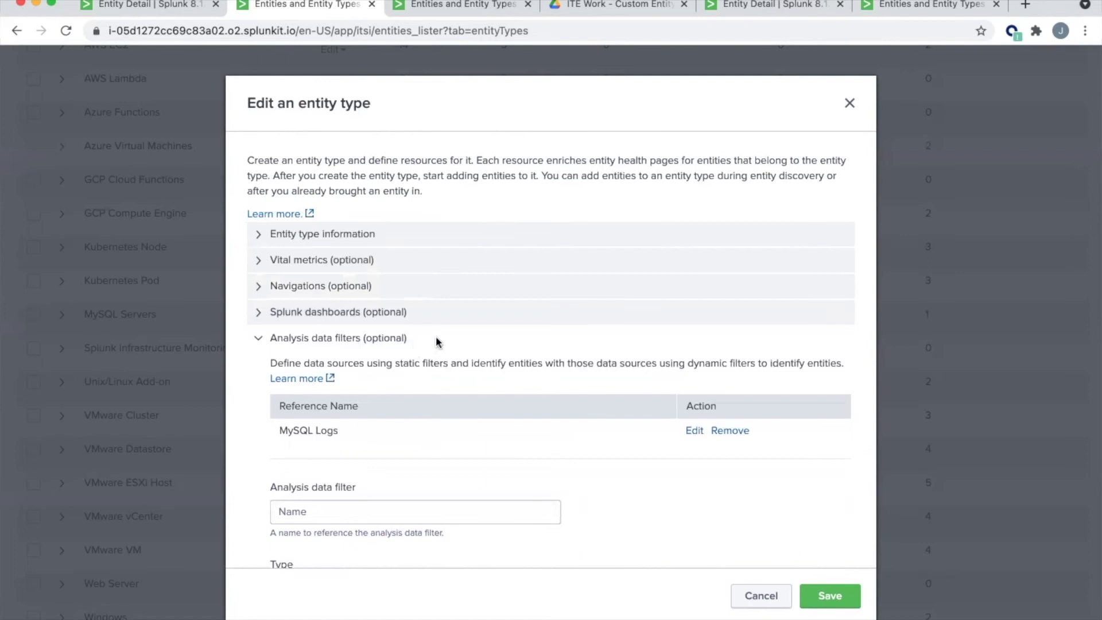
scroll(315, 332, "down", 2)
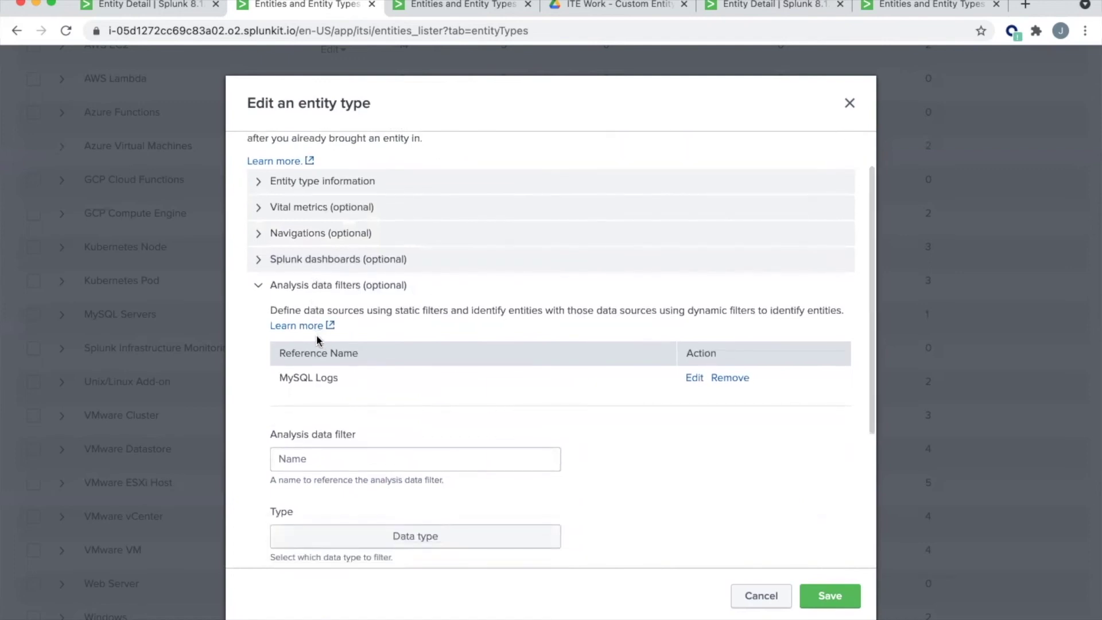
scroll(283, 298, "down", 2)
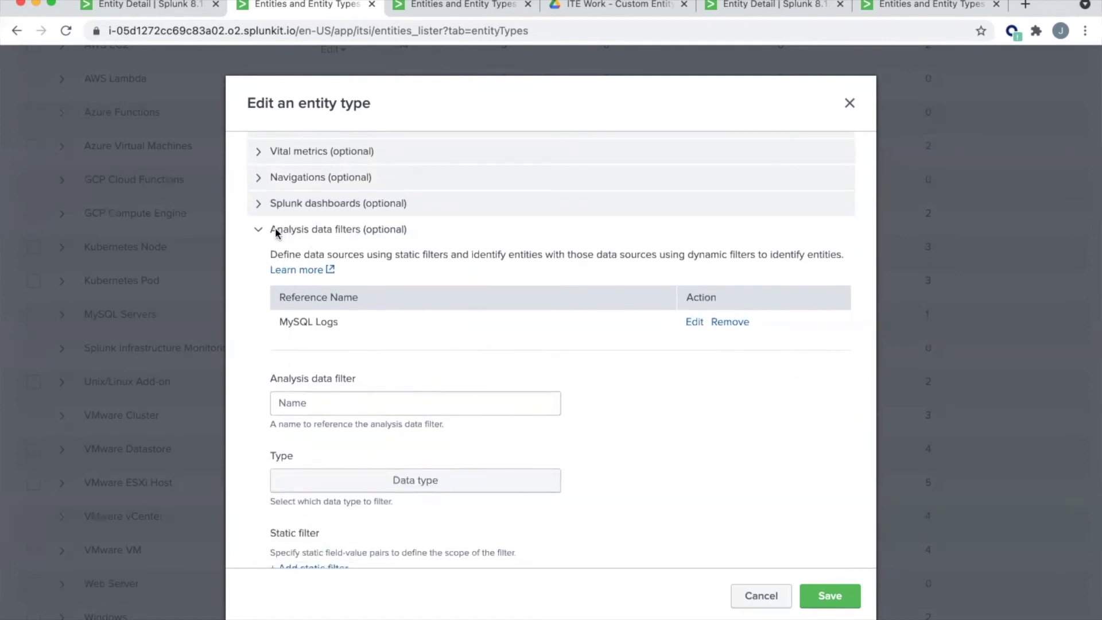
scroll(274, 227, "down", 1)
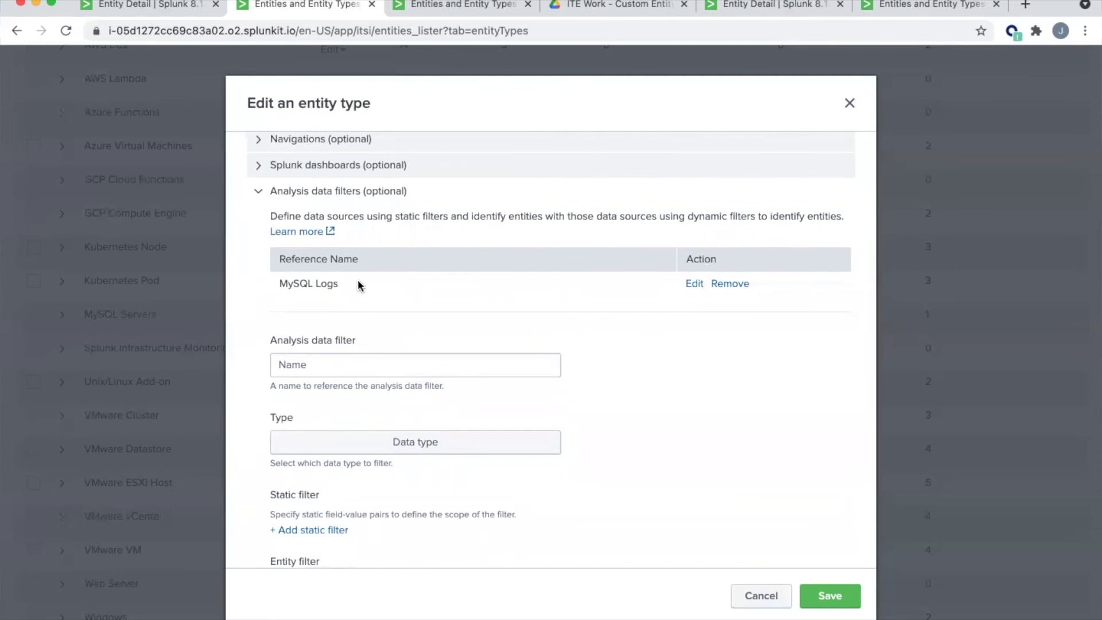
left_click(690, 284)
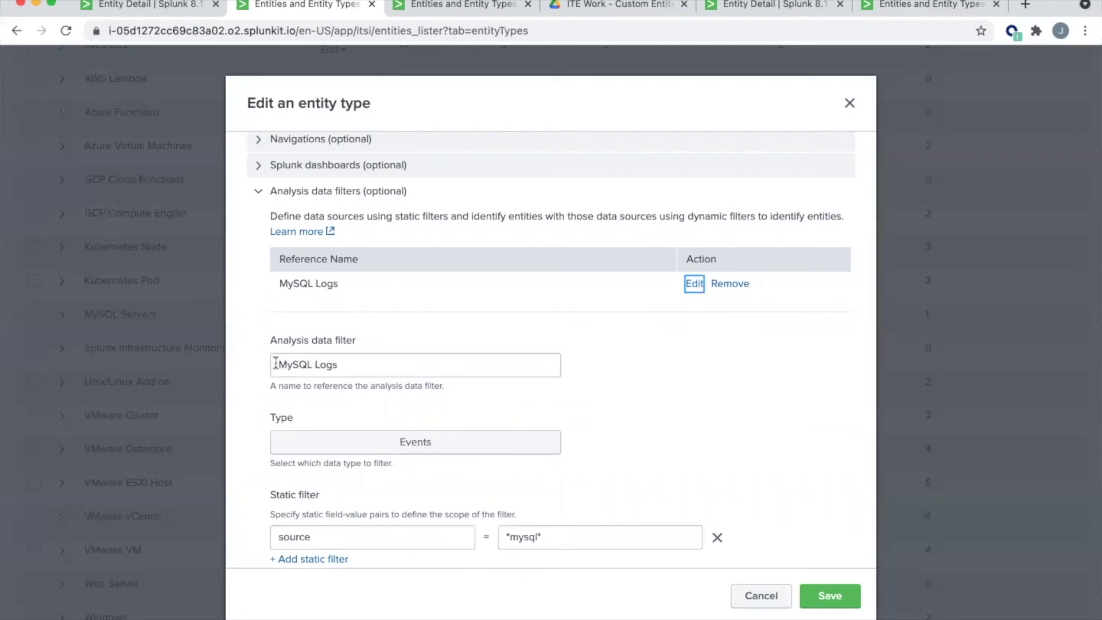
left_click_drag(278, 364, 375, 364)
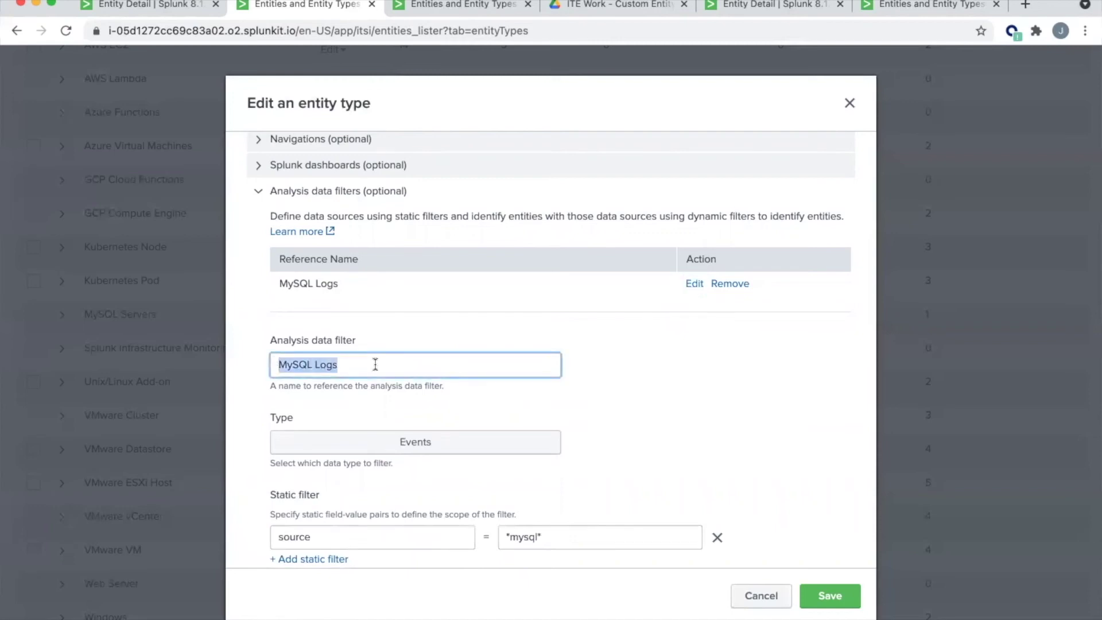
scroll(316, 368, "down", 4)
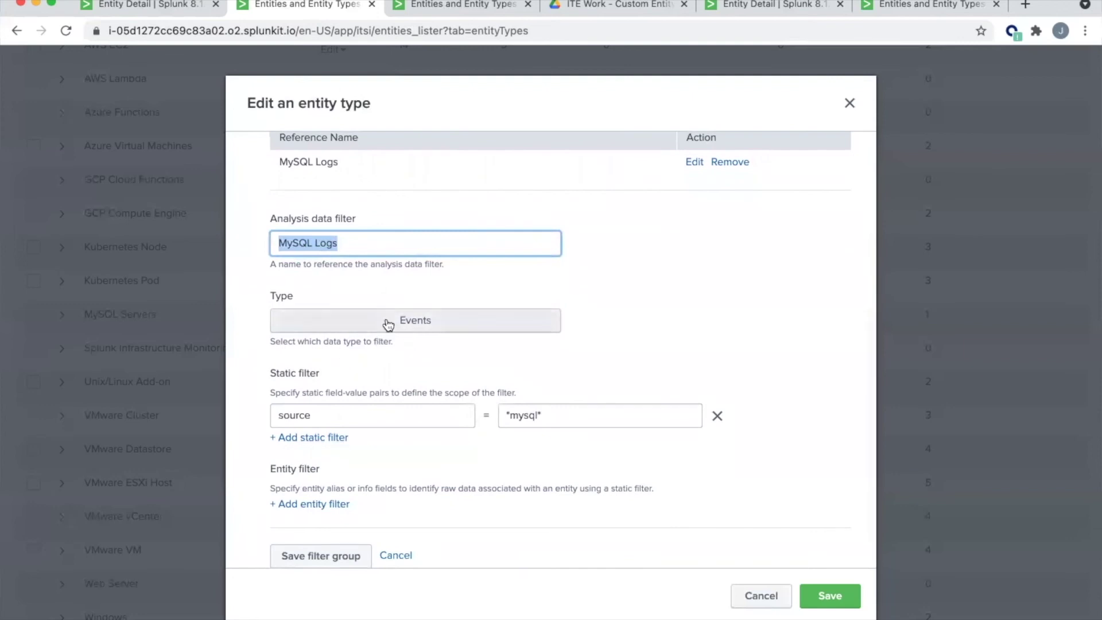
Keep the Events data type and source=*mysql* static filter, and save the filter group
left_click(389, 325)
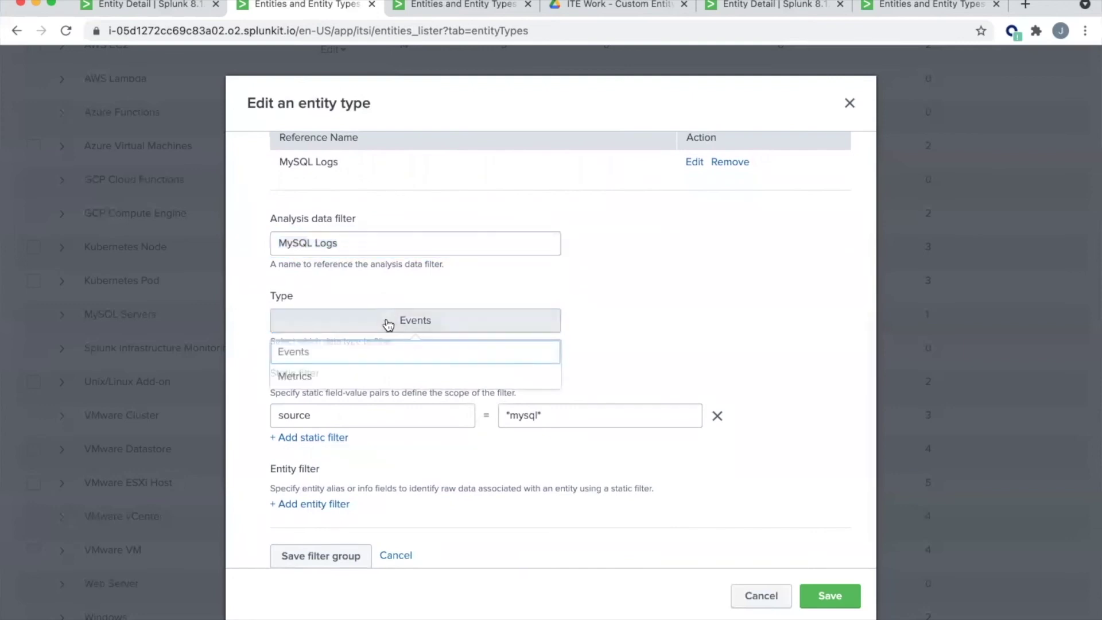
left_click(288, 357)
scroll(354, 344, "down", 1)
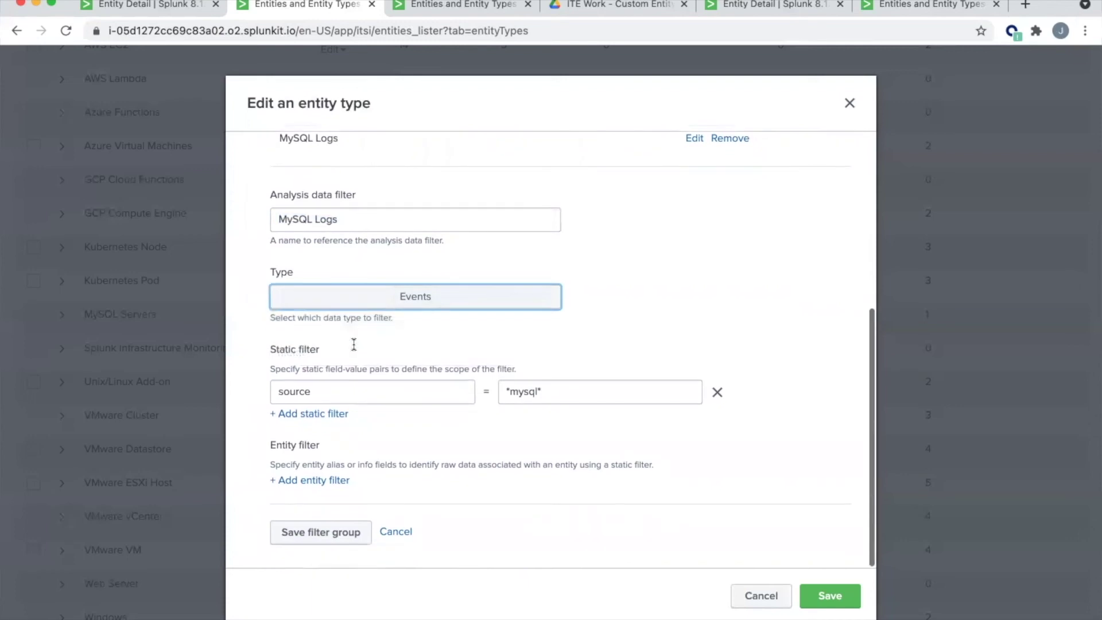
left_click(288, 390)
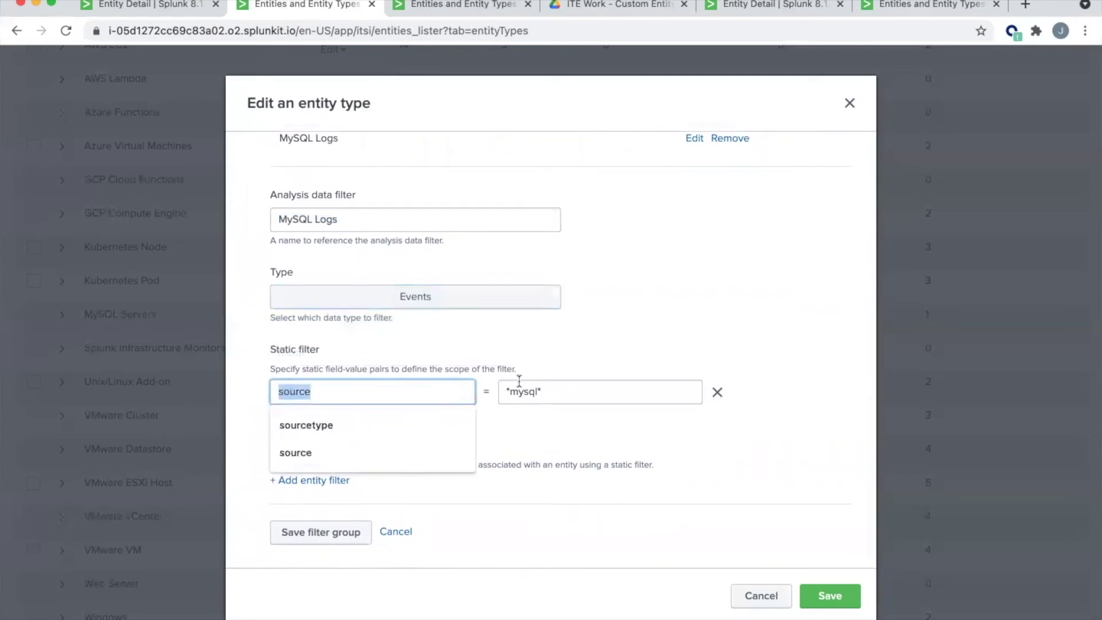
left_click_drag(557, 390, 491, 389)
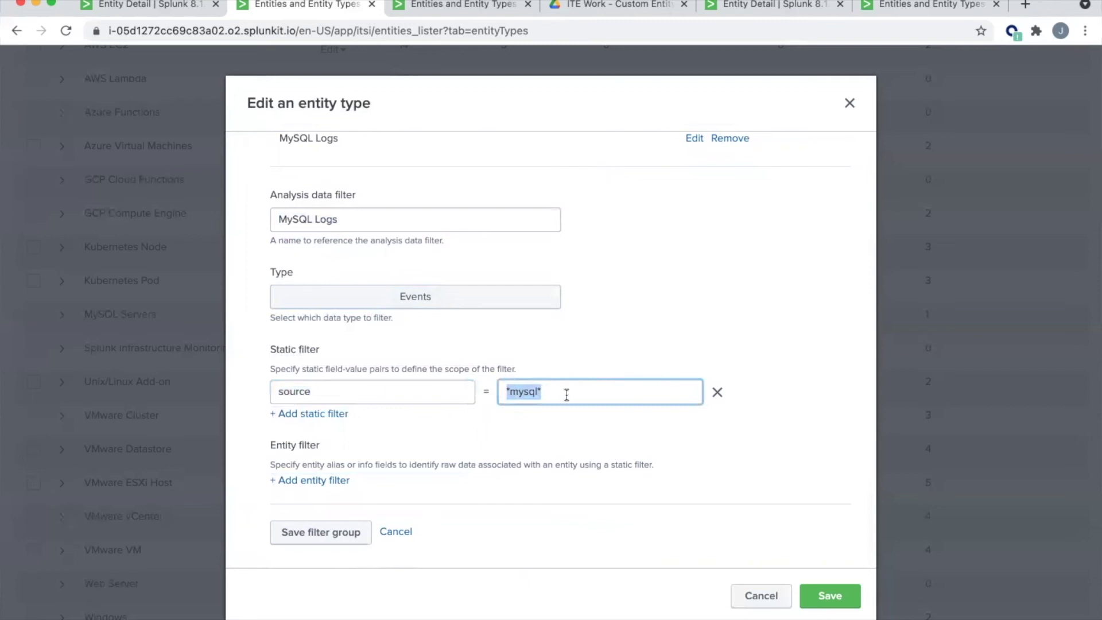
left_click(336, 533)
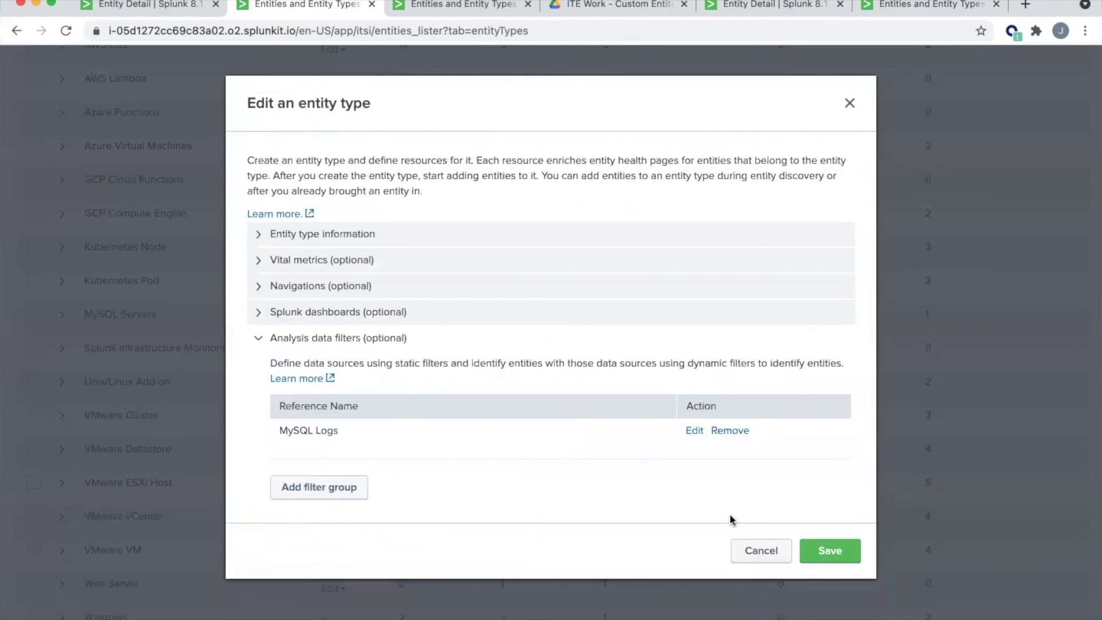
Save the updated MySQL Servers entity type and dismiss the confirmation
left_click(827, 552)
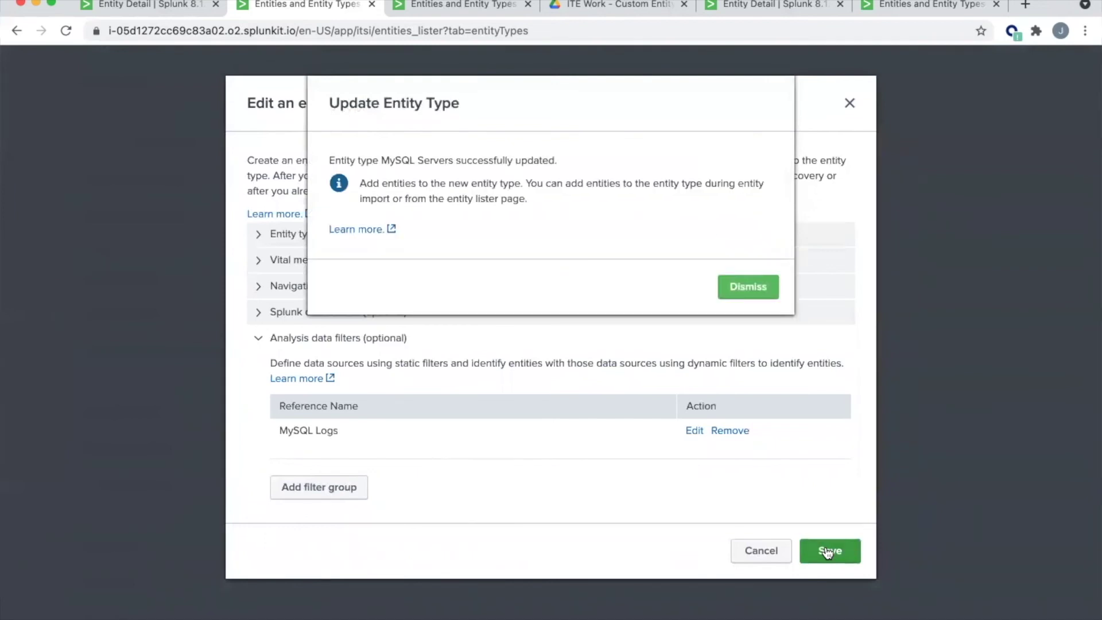
left_click(745, 289)
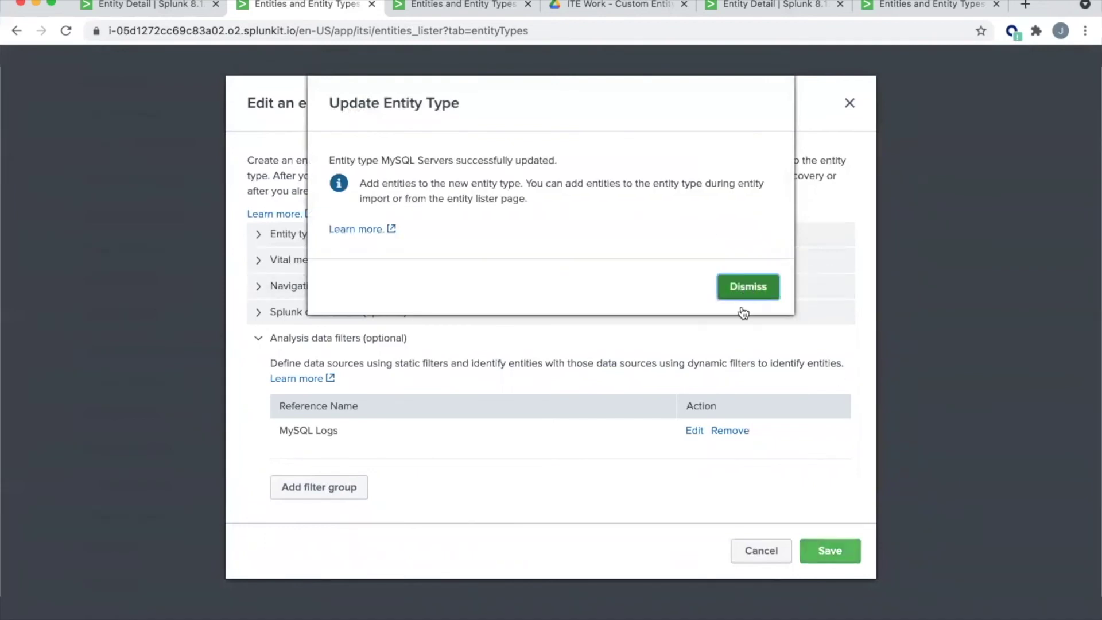
scroll(418, 229, "up", 4)
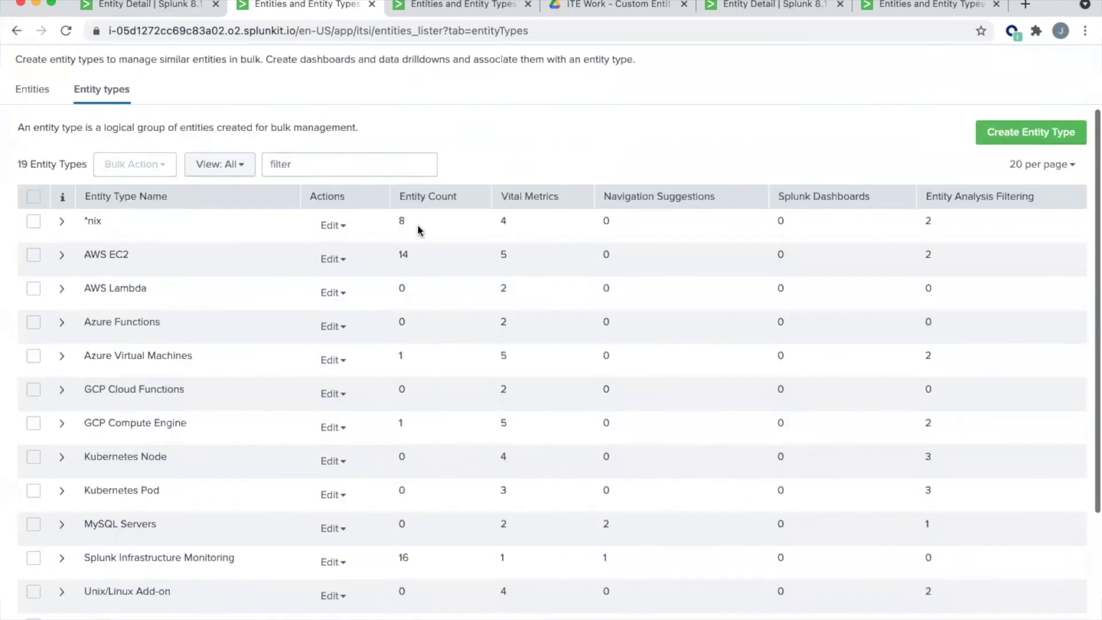
scroll(418, 230, "up", 2)
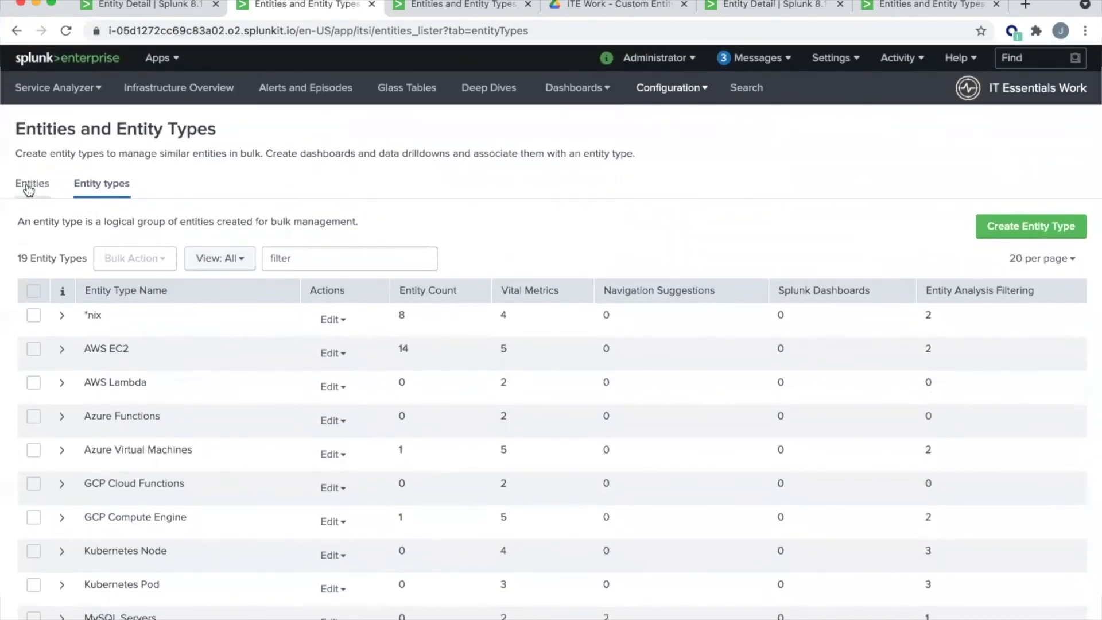
Filter the entities list by 'mysql' and select all four mysql entities
left_click(29, 189)
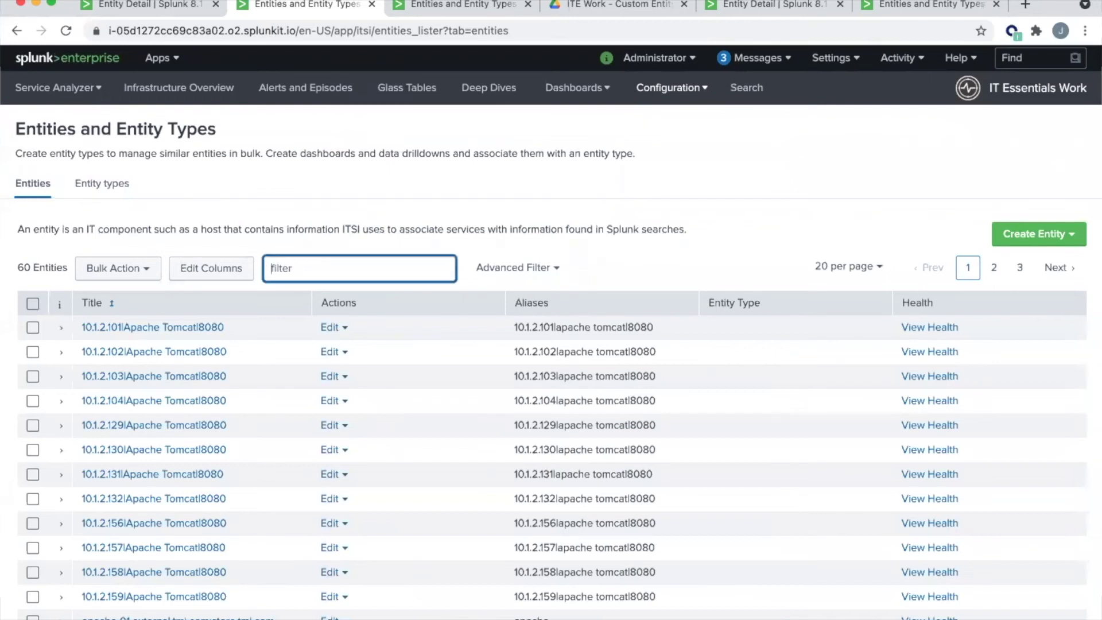
type("mysql")
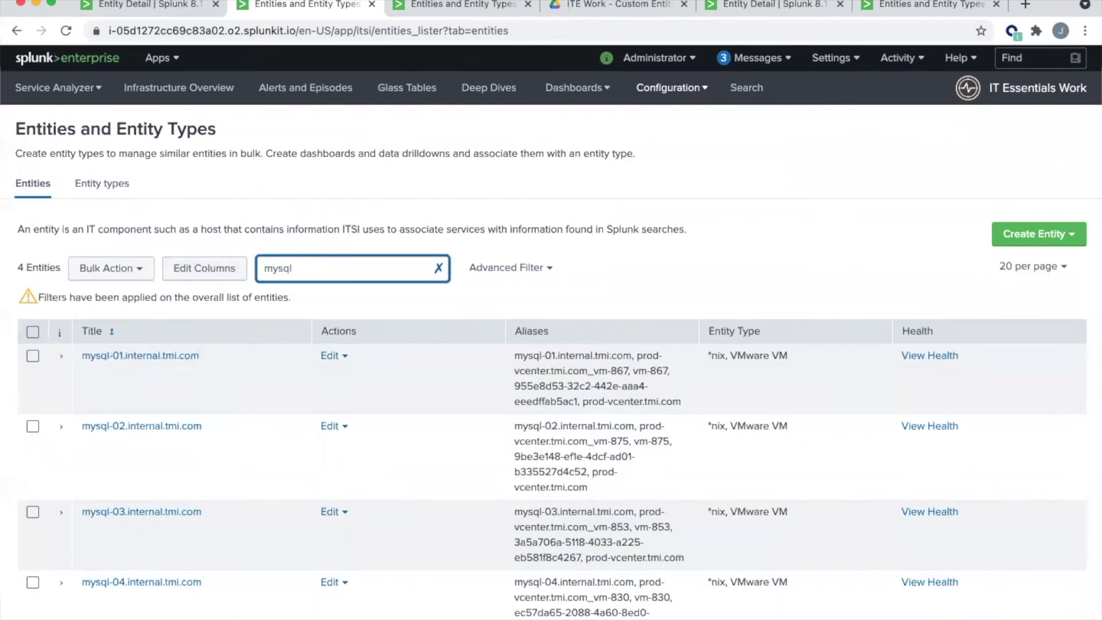
left_click(34, 333)
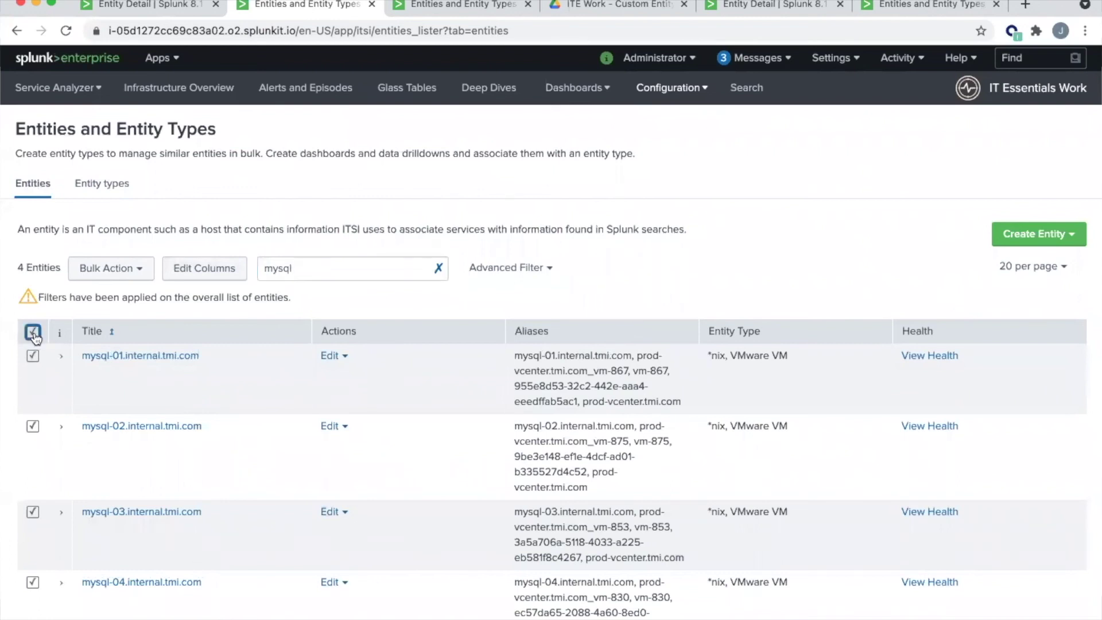
left_click(124, 276)
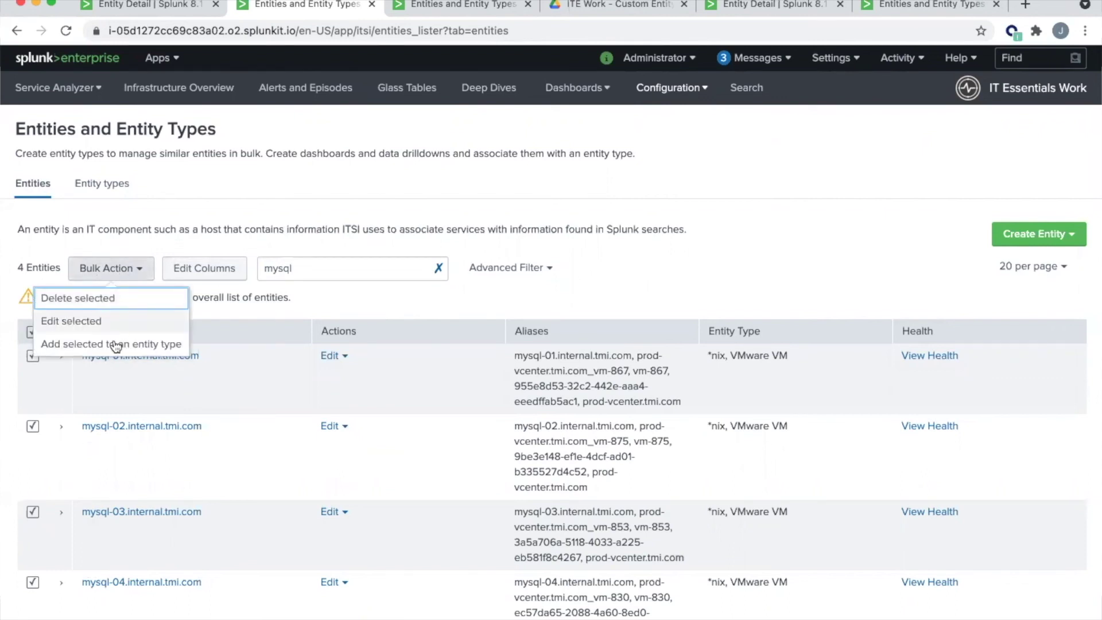
left_click(30, 182)
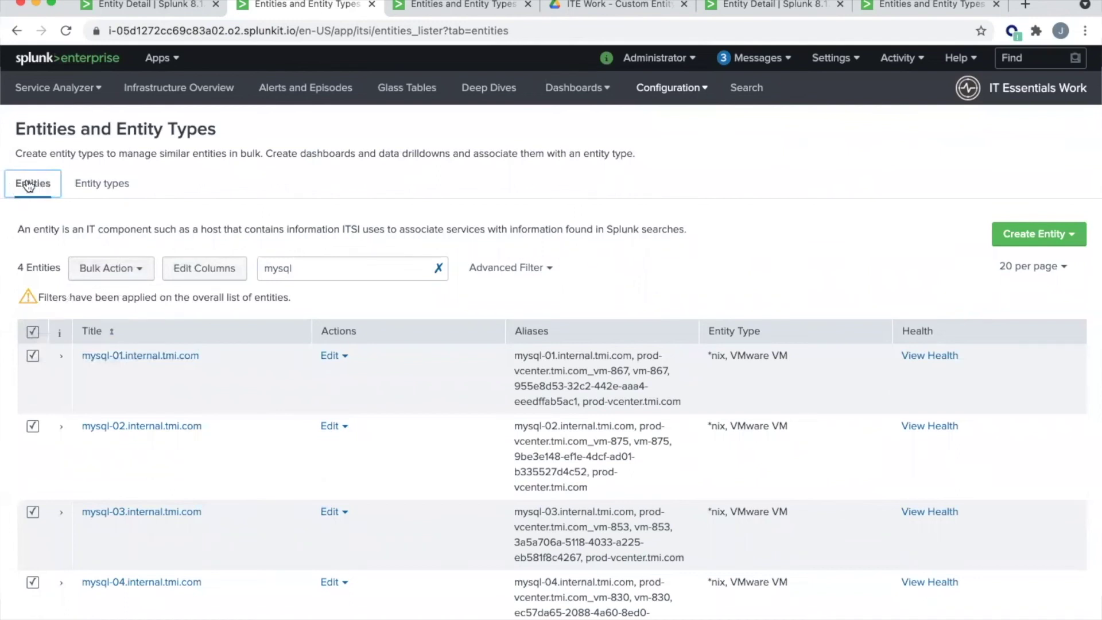
Add the four selected mysql entities to the MySQL Servers entity type
double_click(265, 269)
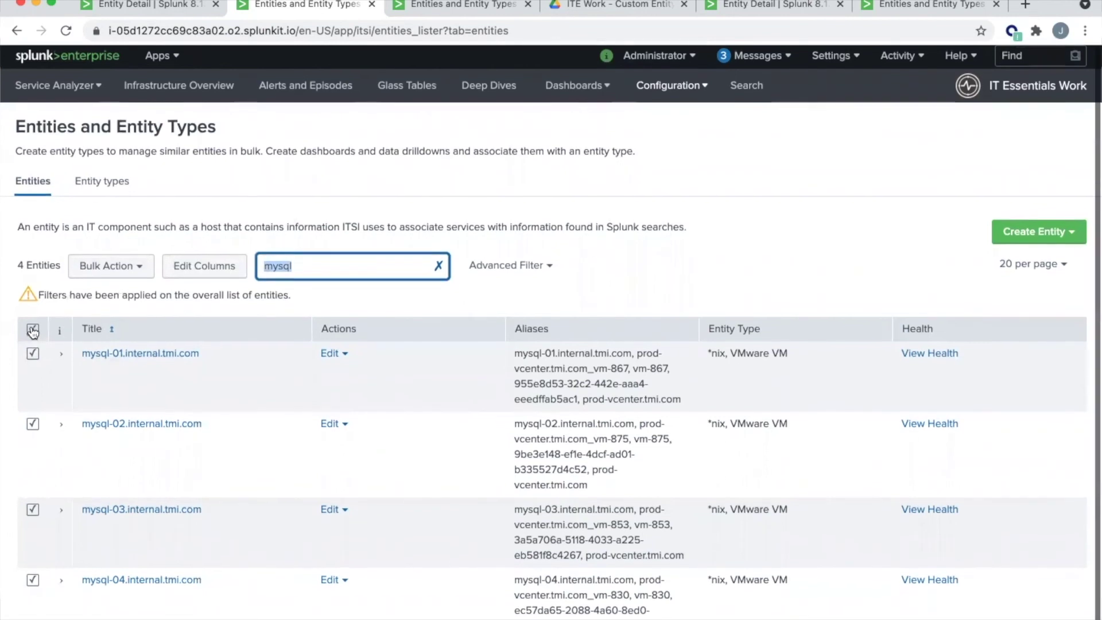
left_click(133, 268)
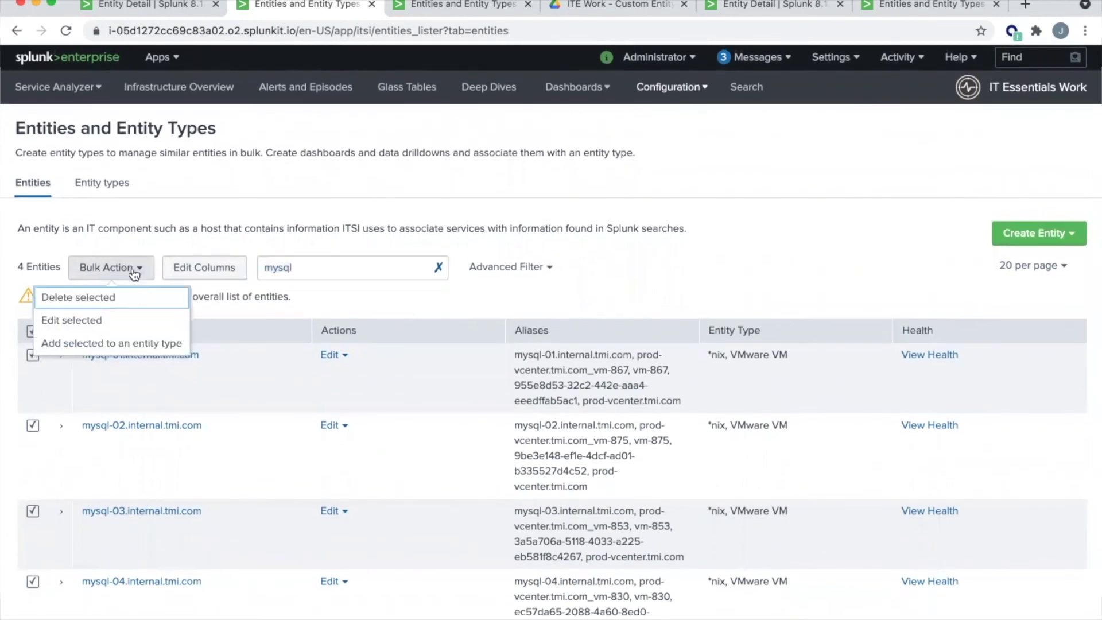
left_click(135, 343)
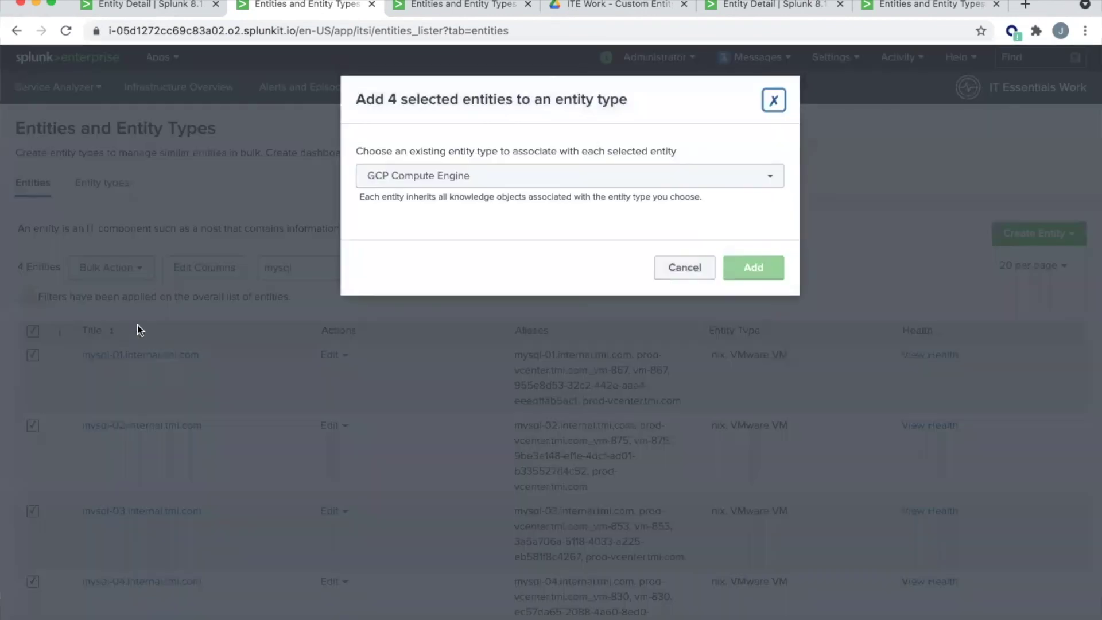
left_click(495, 182)
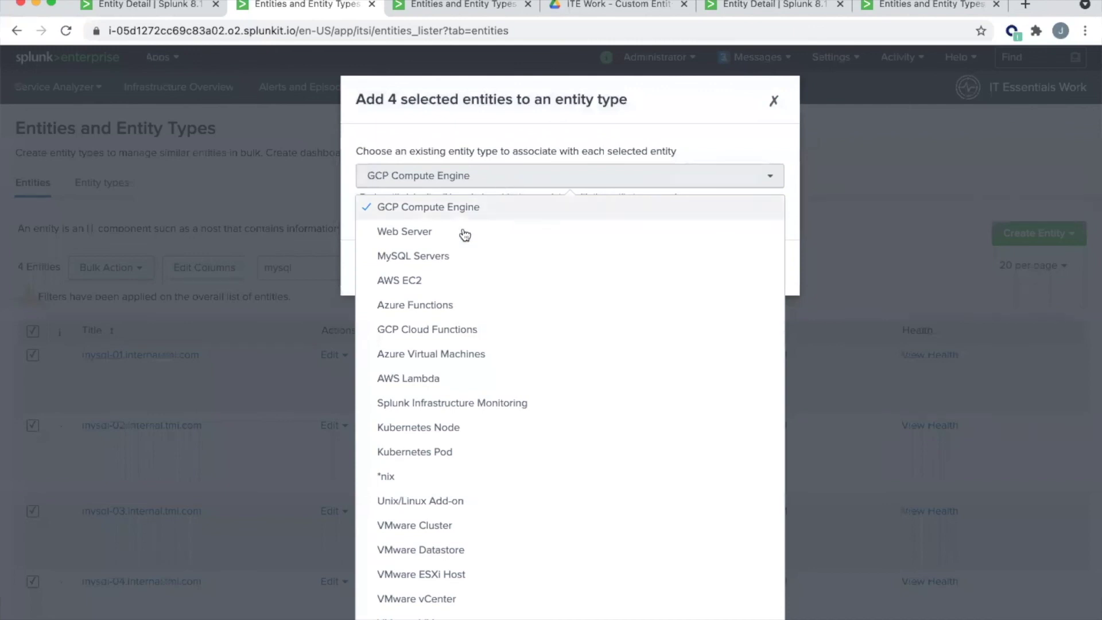
left_click(431, 261)
left_click(751, 268)
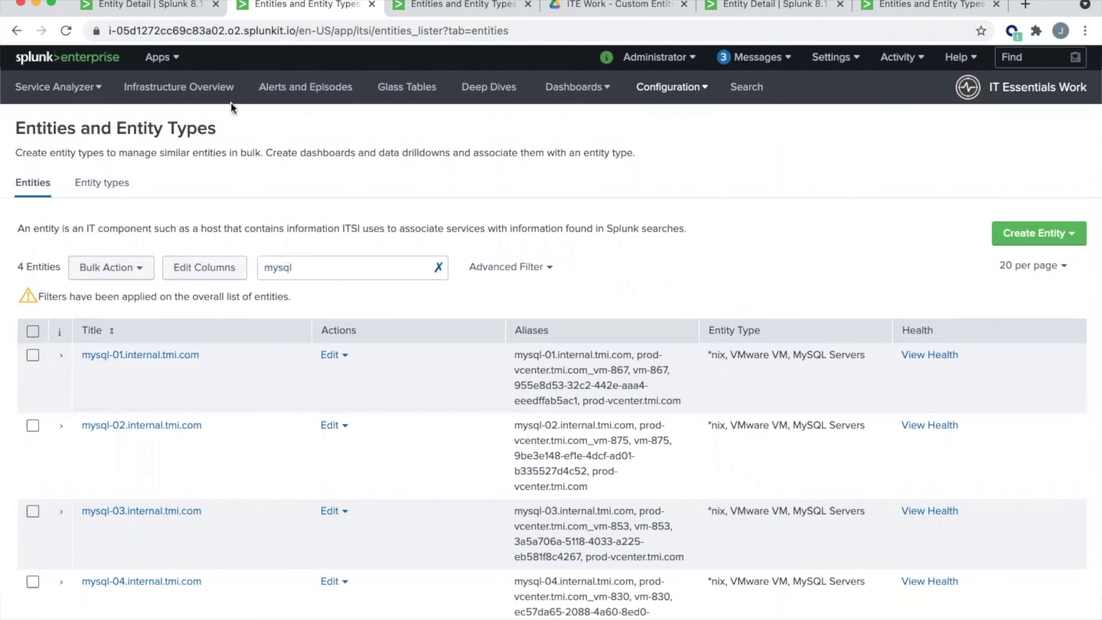
right_click(177, 88)
Group Infrastructure Overview by entity type and open the MySQL Servers (4) type page
left_click(209, 94)
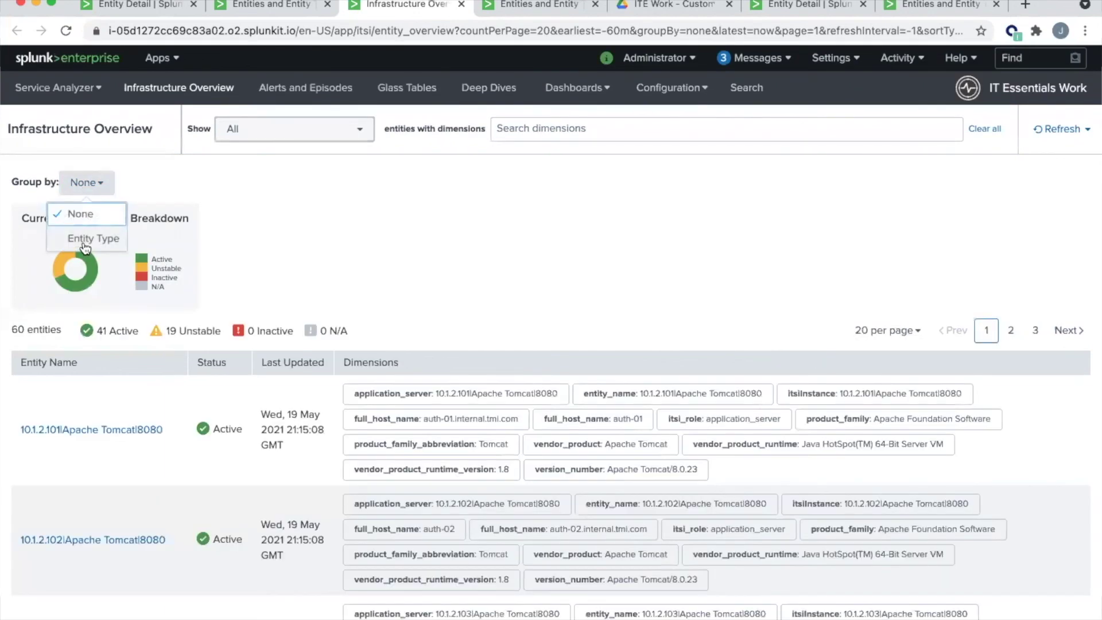
left_click(81, 239)
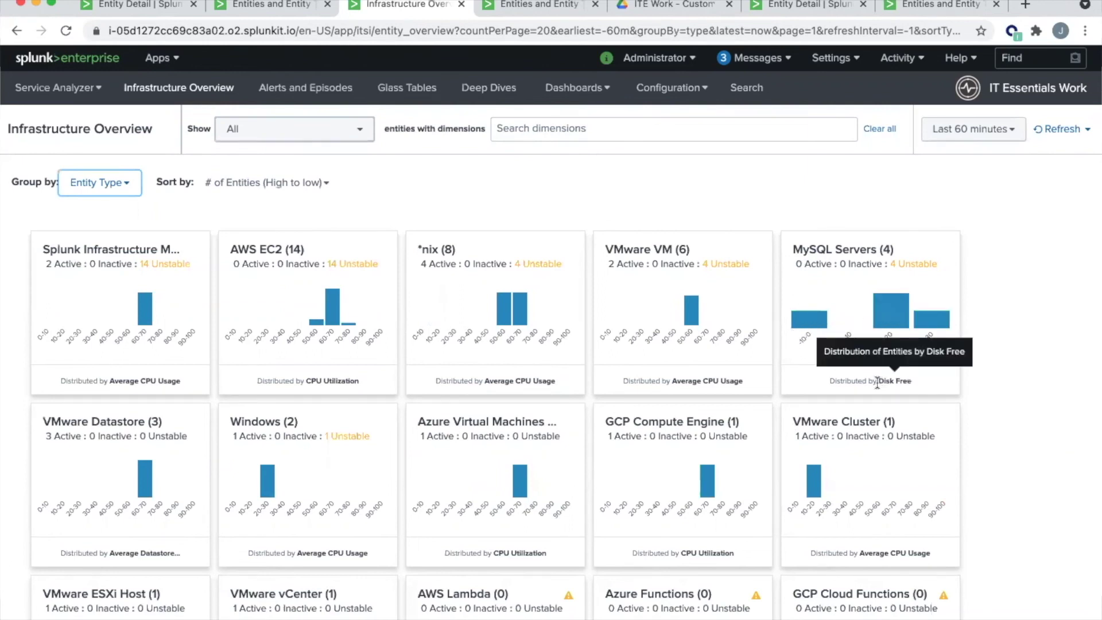
left_click(876, 380)
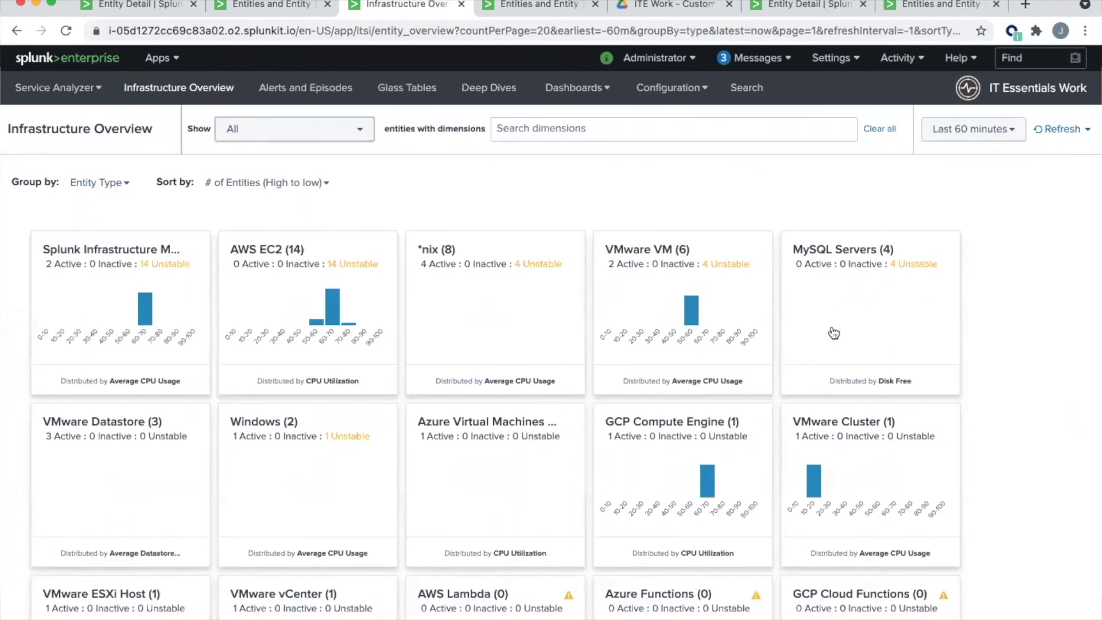
mouse_move(806, 326)
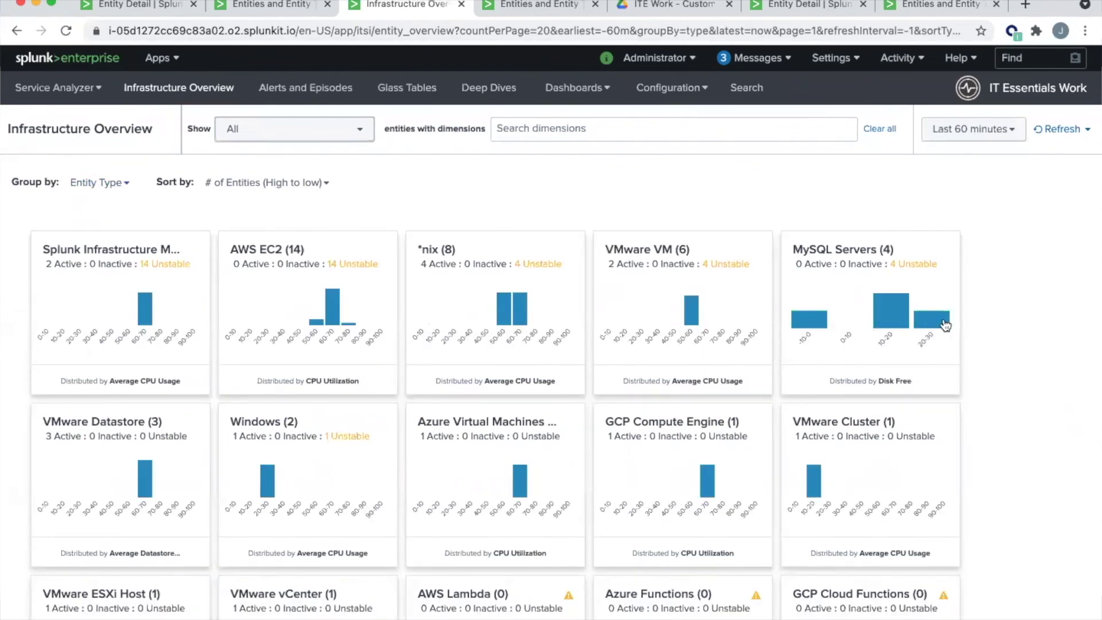
mouse_move(890, 306)
mouse_move(934, 320)
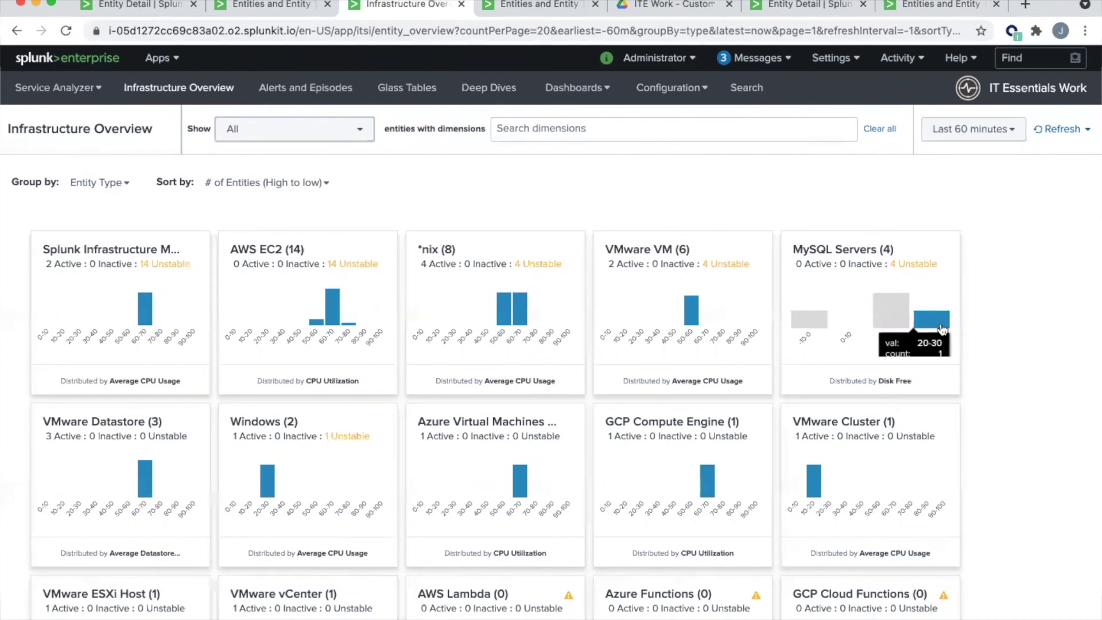
left_click(842, 250)
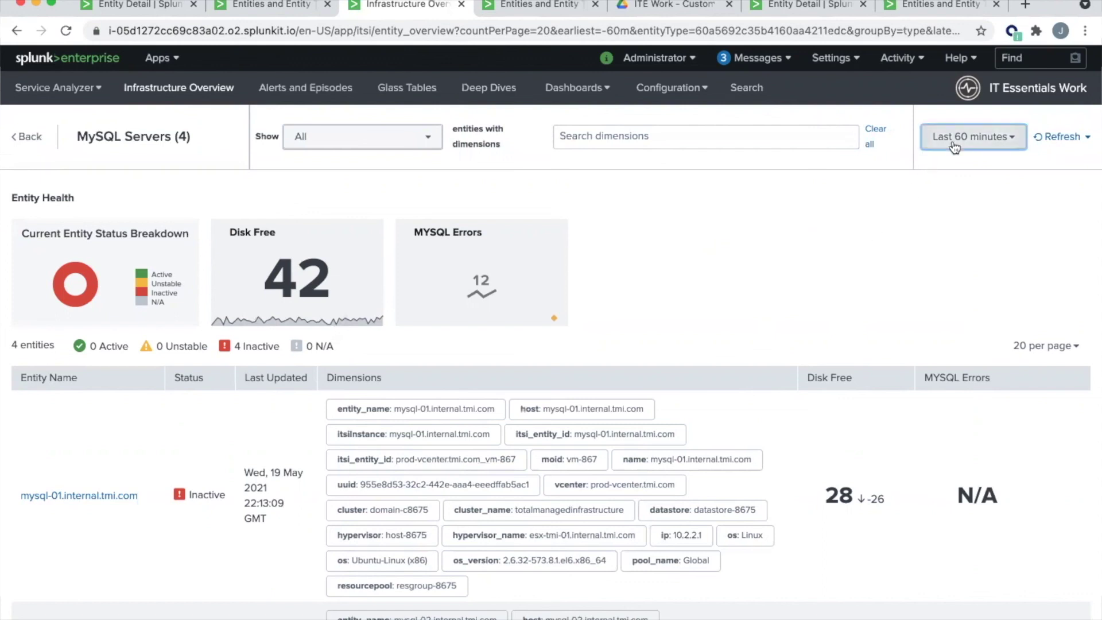
Set the MySQL Servers page's time range to Last 4 hours and review the entity rows
left_click(973, 136)
left_click(830, 172)
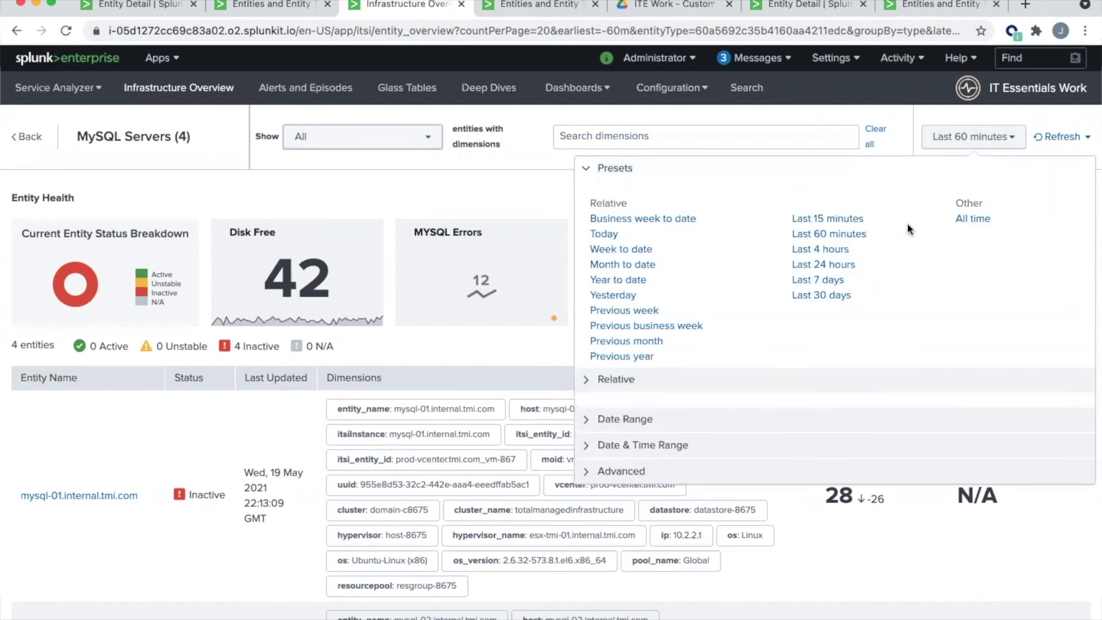
left_click(844, 251)
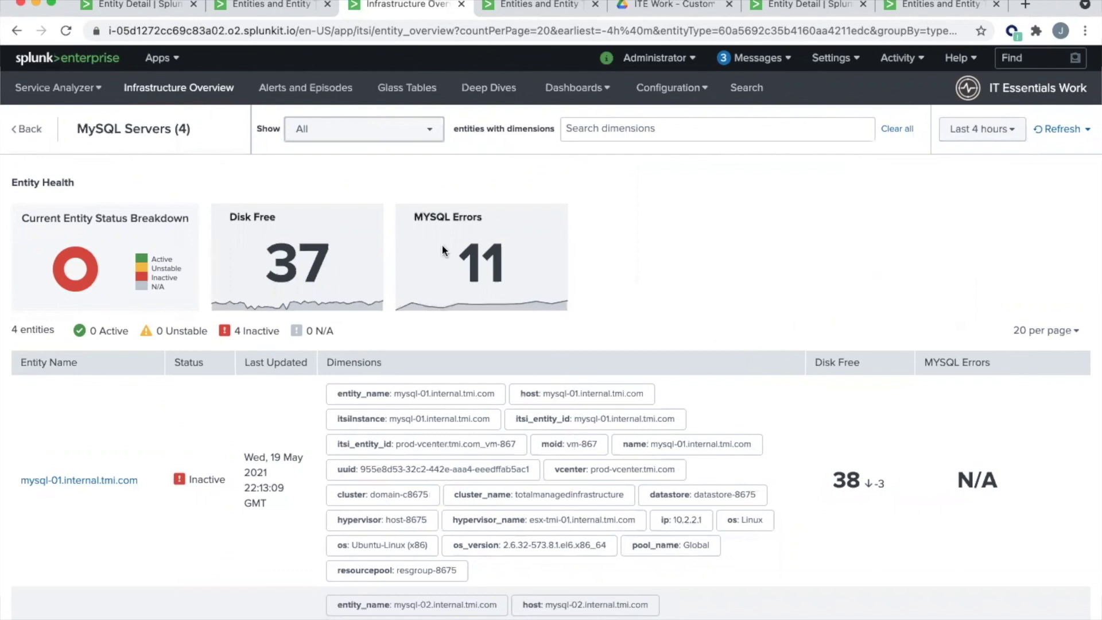
scroll(861, 401, "down", 1)
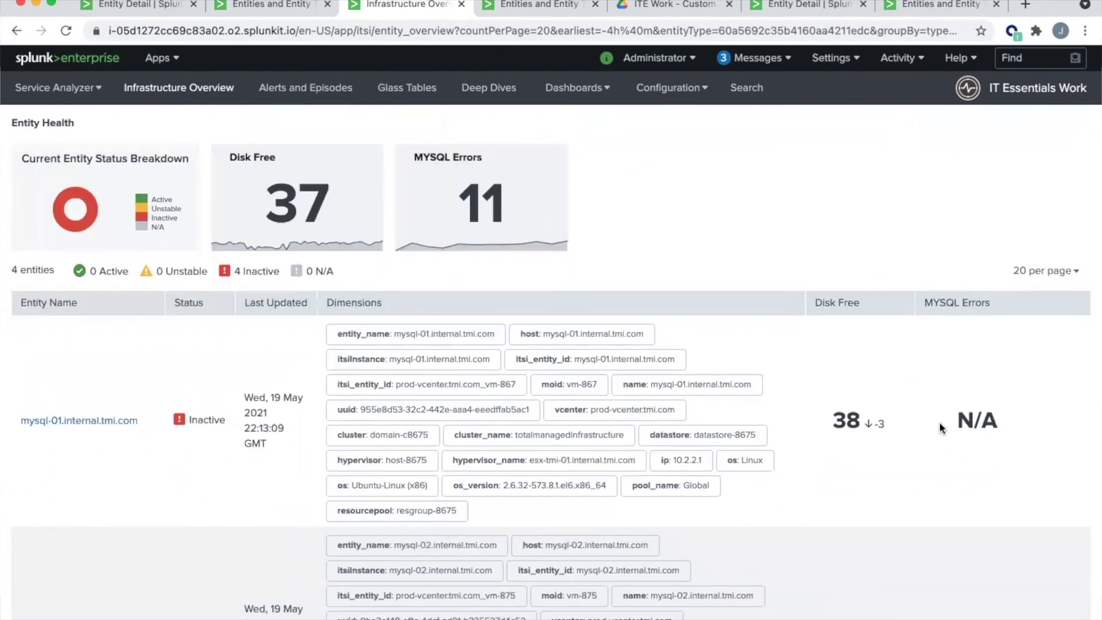
scroll(941, 422, "down", 5)
scroll(941, 427, "down", 2)
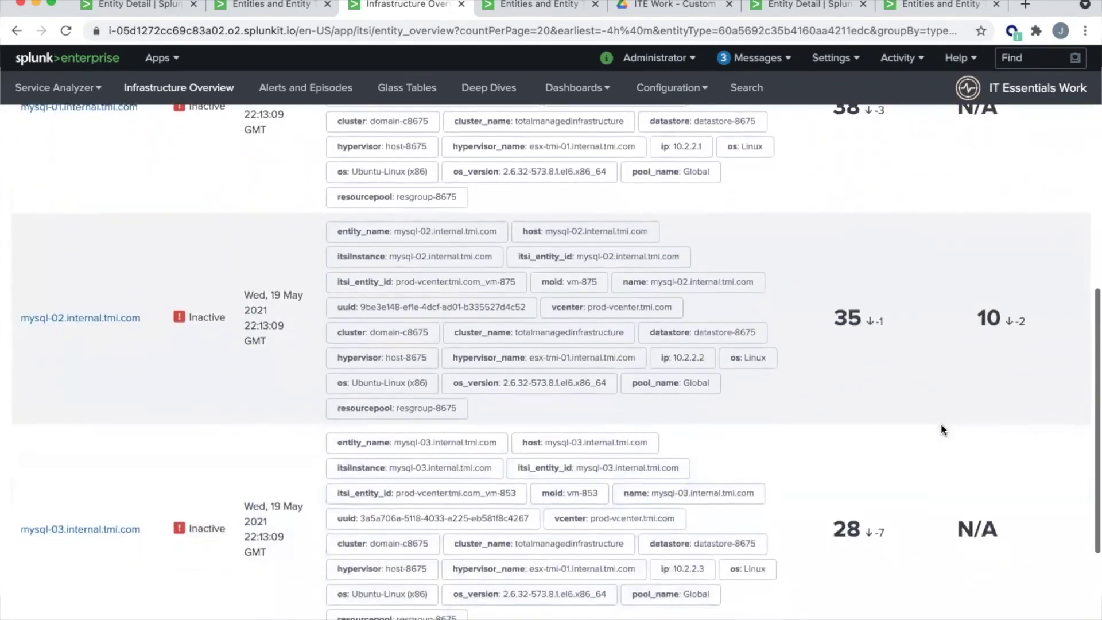
scroll(941, 423, "up", 8)
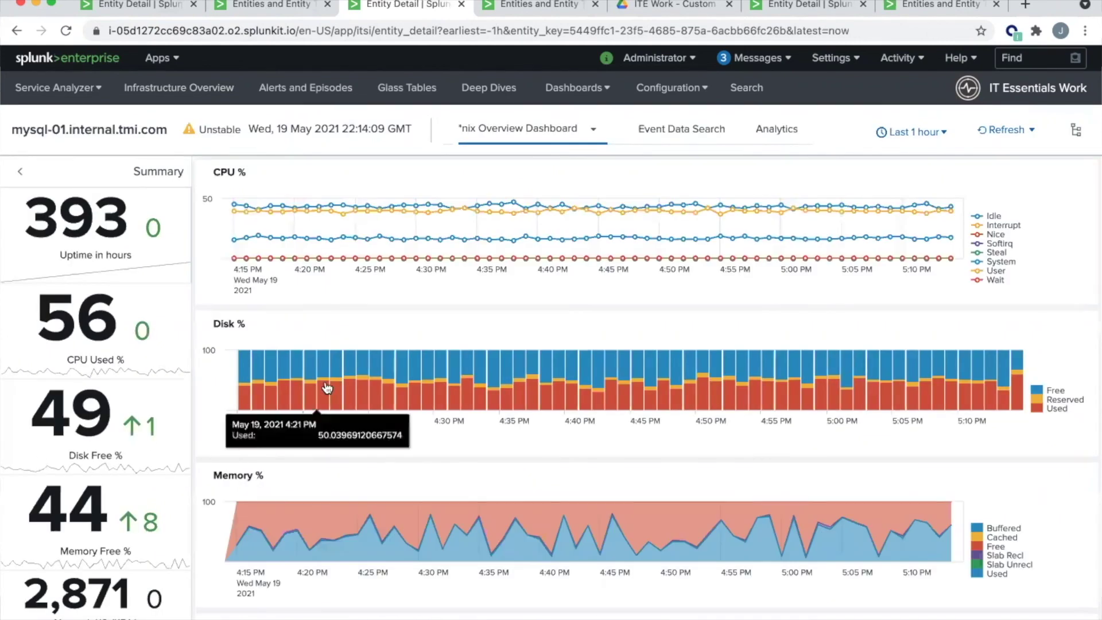
Show mysql-01's entity information, highlight the MySQL Servers type, and check the dev.mysql.com/doc suggestion
left_click(1077, 131)
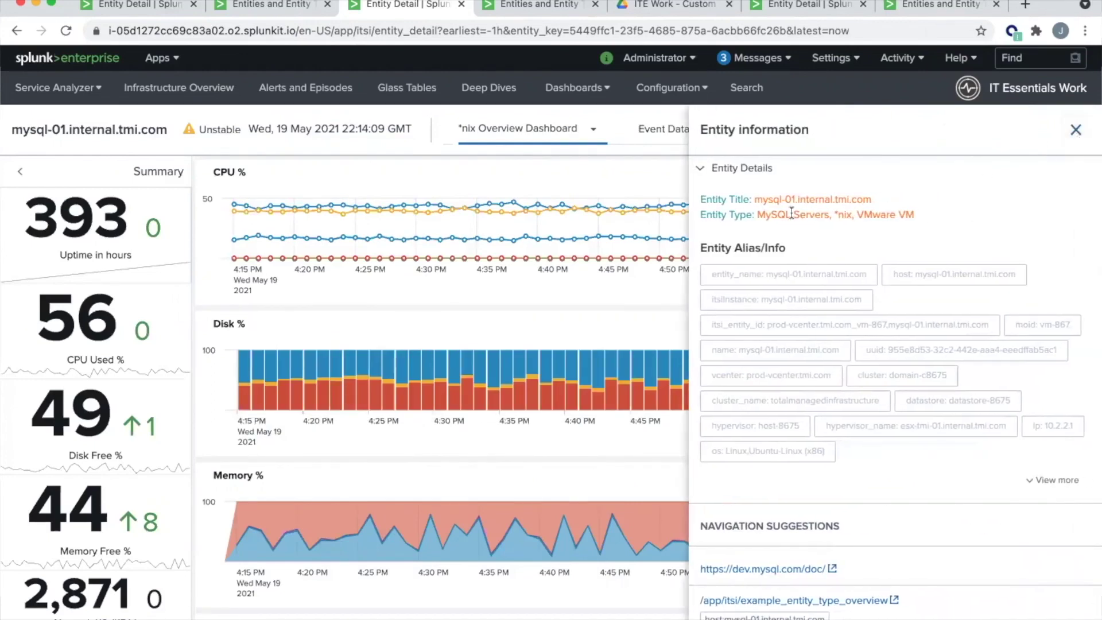
double_click(791, 214)
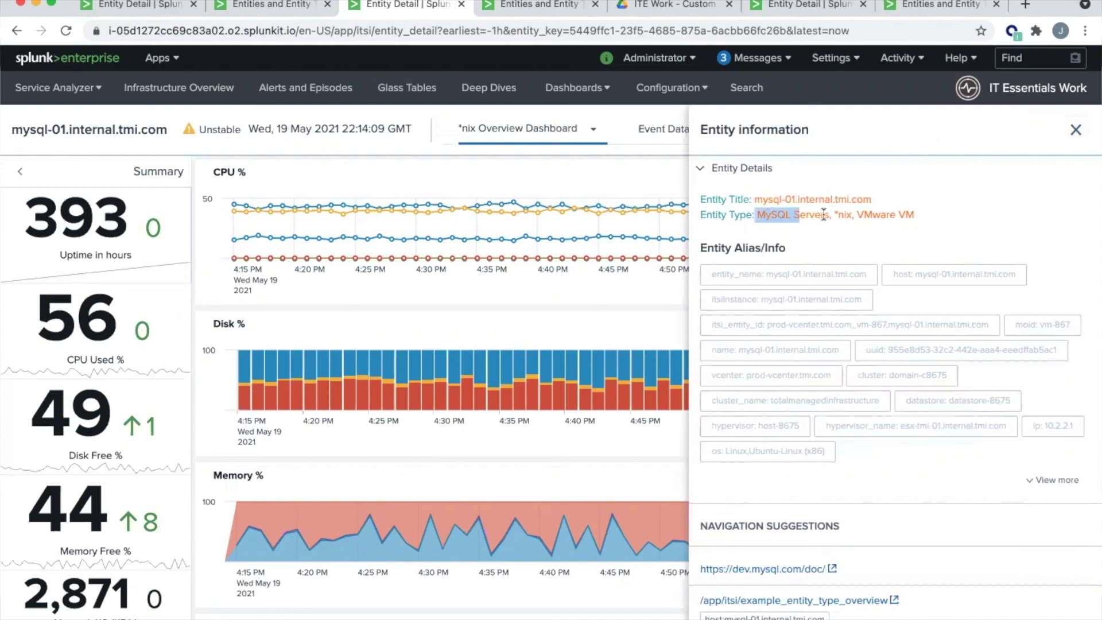
left_click_drag(792, 214, 827, 214)
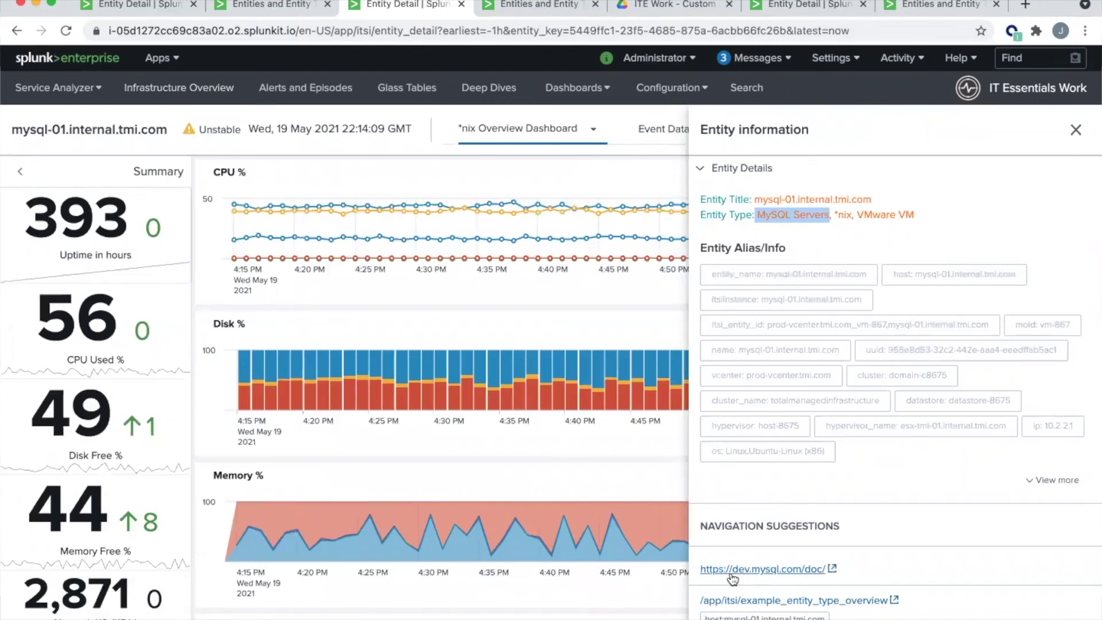
left_click(731, 574)
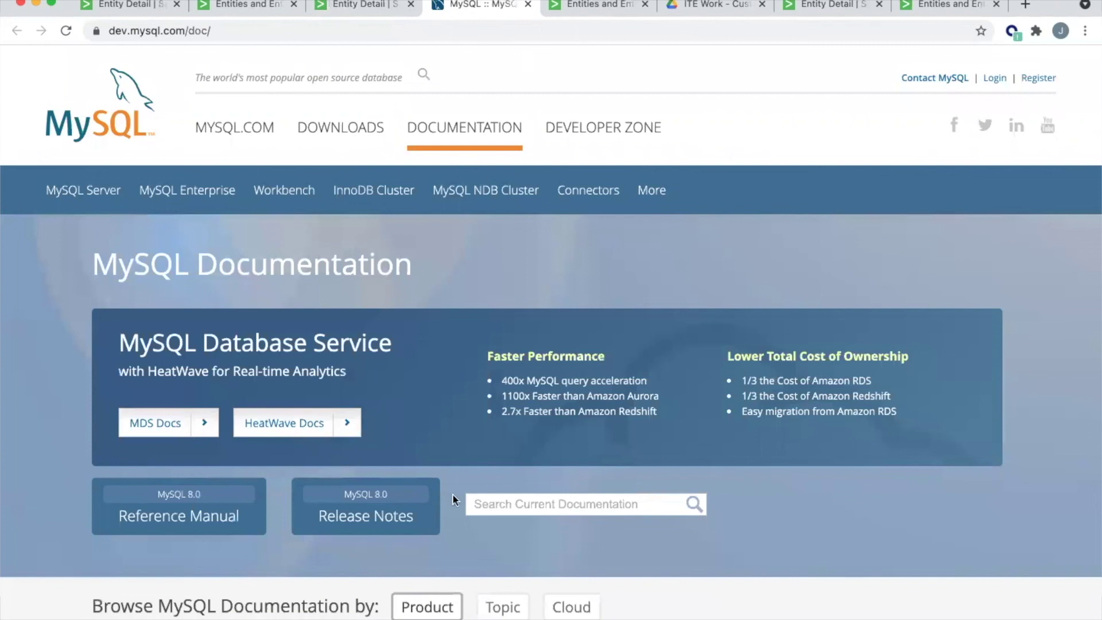
left_click(527, 5)
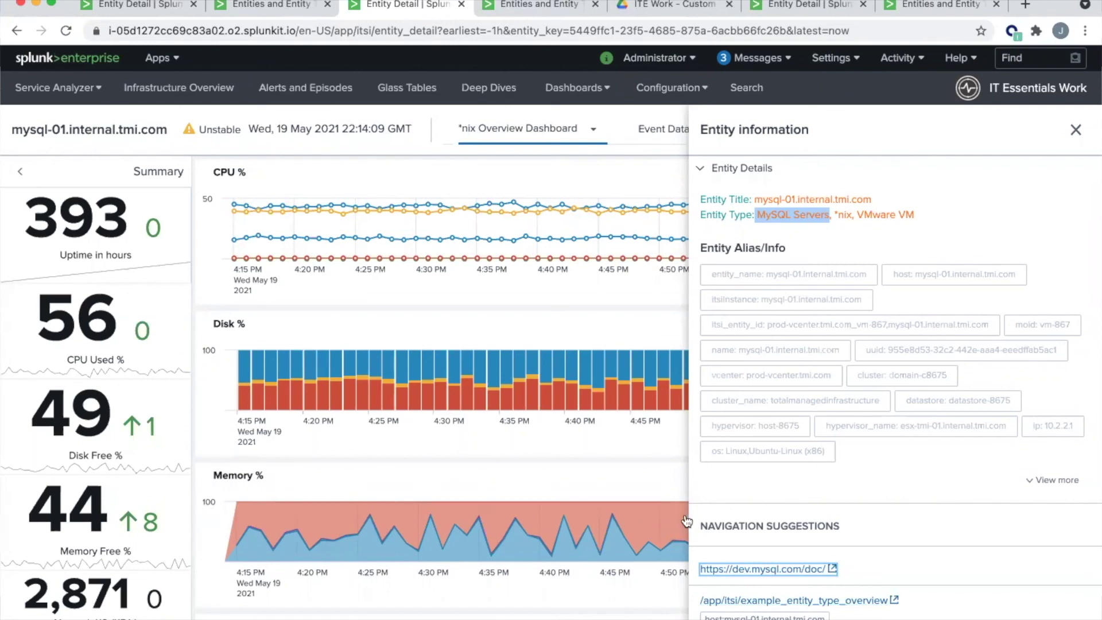
Close the info panel and chart mysqld events under Analytics for Last 3 hours
left_click(1076, 130)
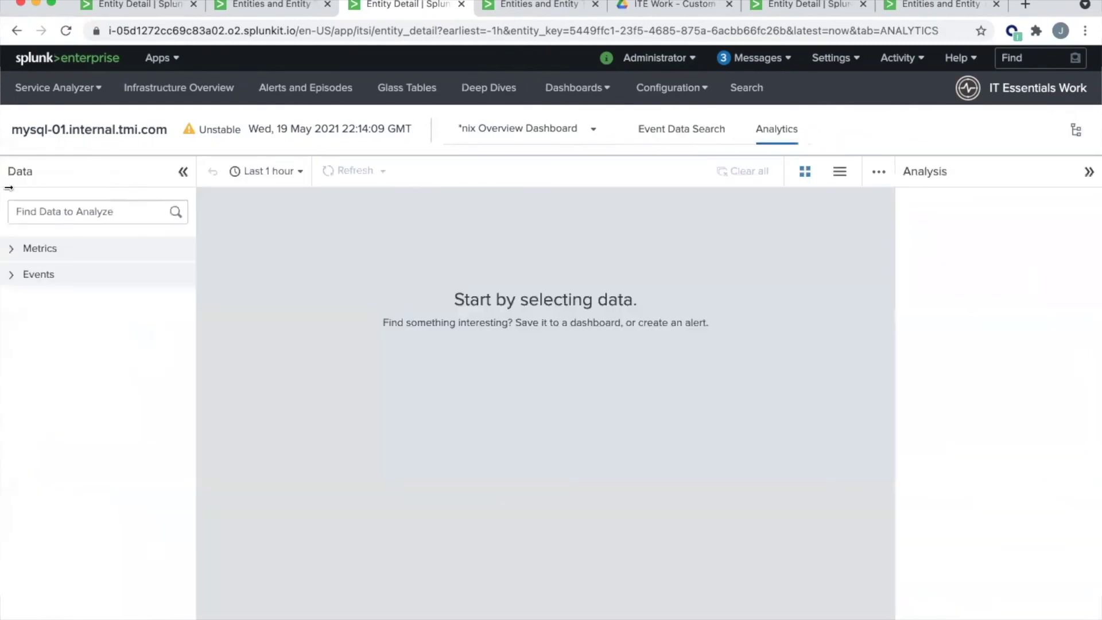
left_click(13, 248)
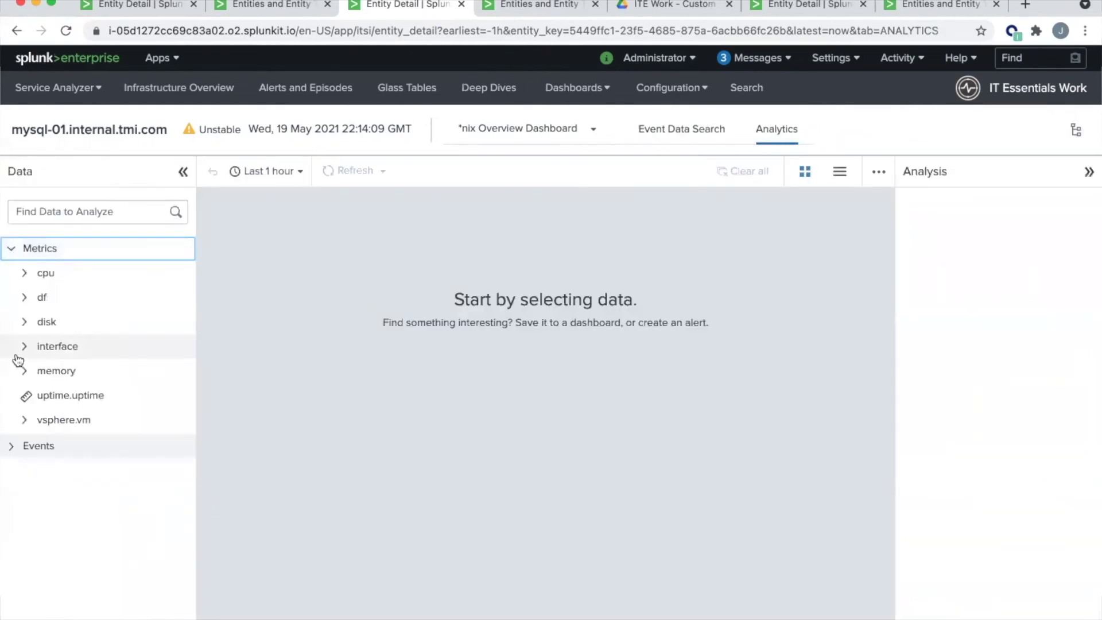
left_click(10, 447)
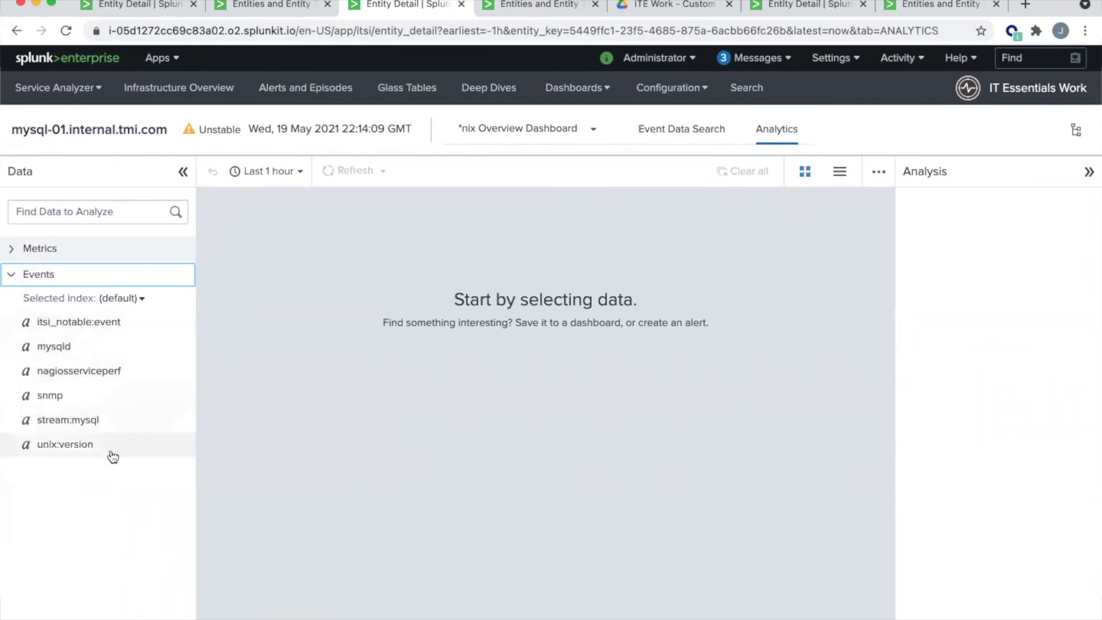
left_click(51, 349)
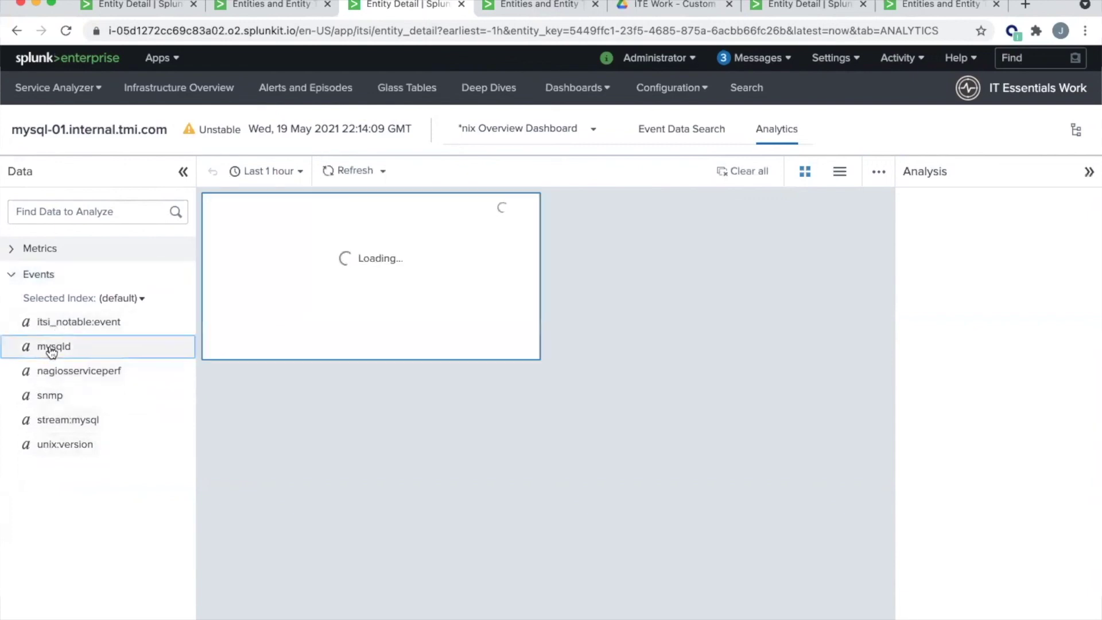
left_click(271, 171)
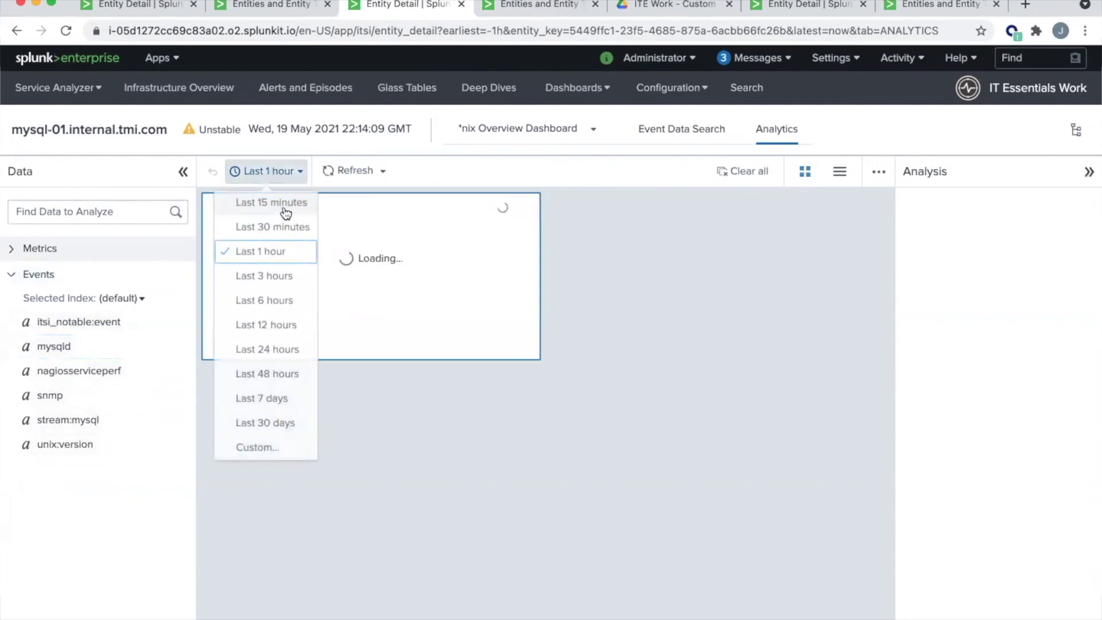
left_click(243, 278)
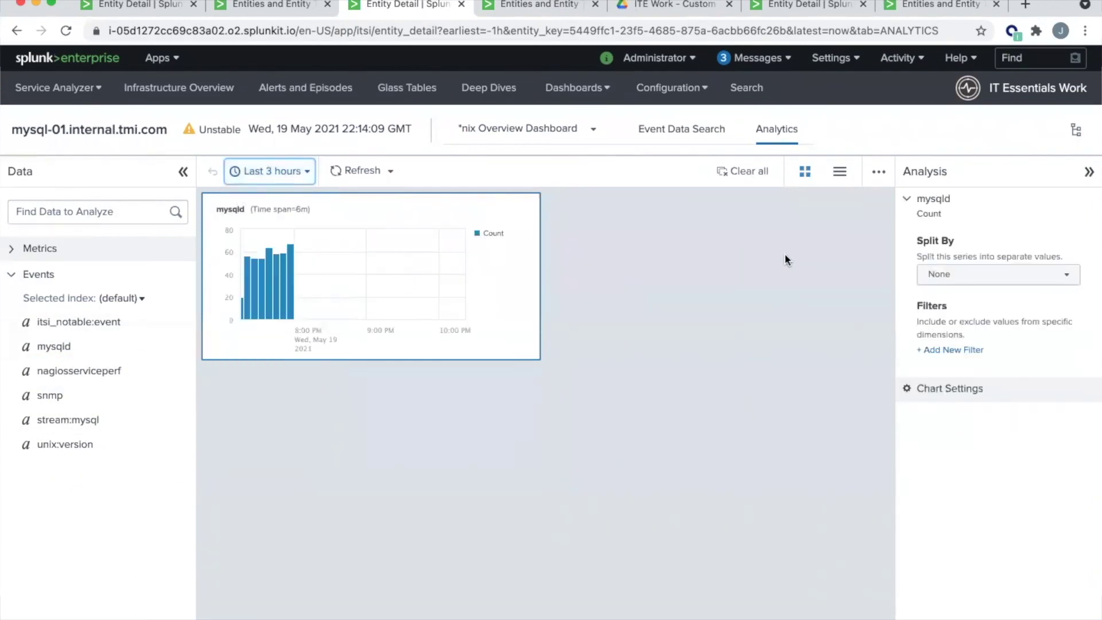